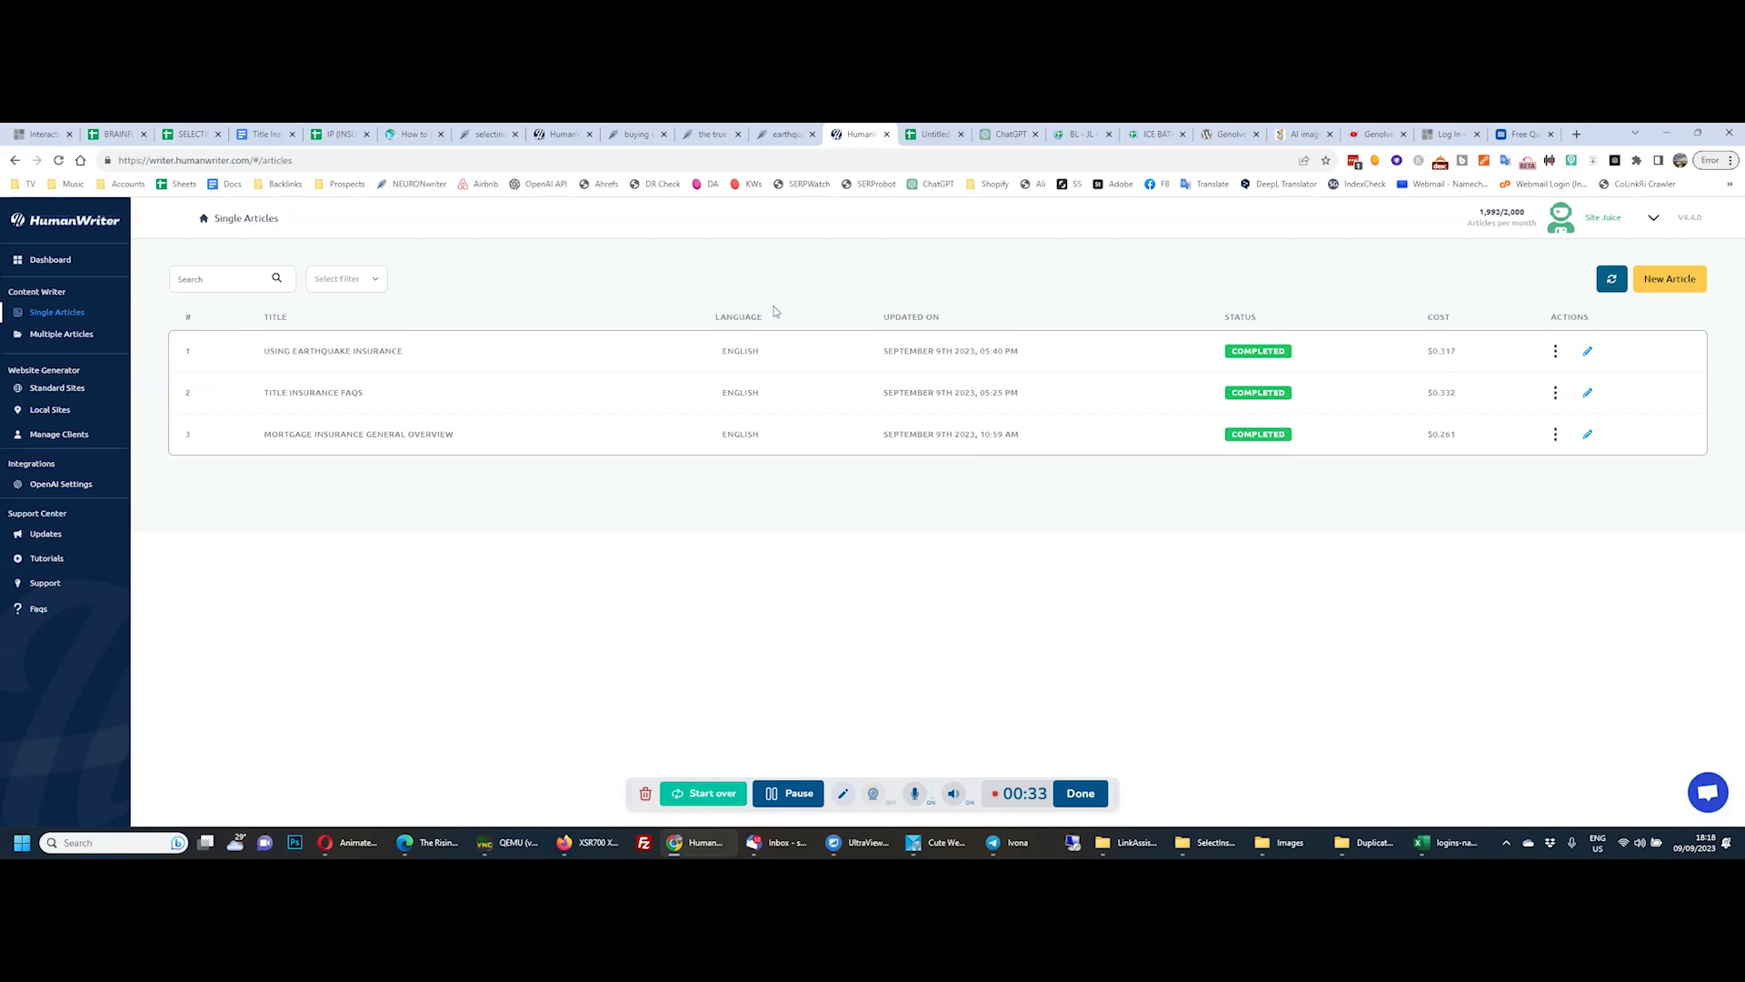
# Save 'earthquake insurance general overview' as NeuronWriter's page title and meta description
pyautogui.click(793, 129)
pyautogui.click(856, 129)
pyautogui.click(788, 128)
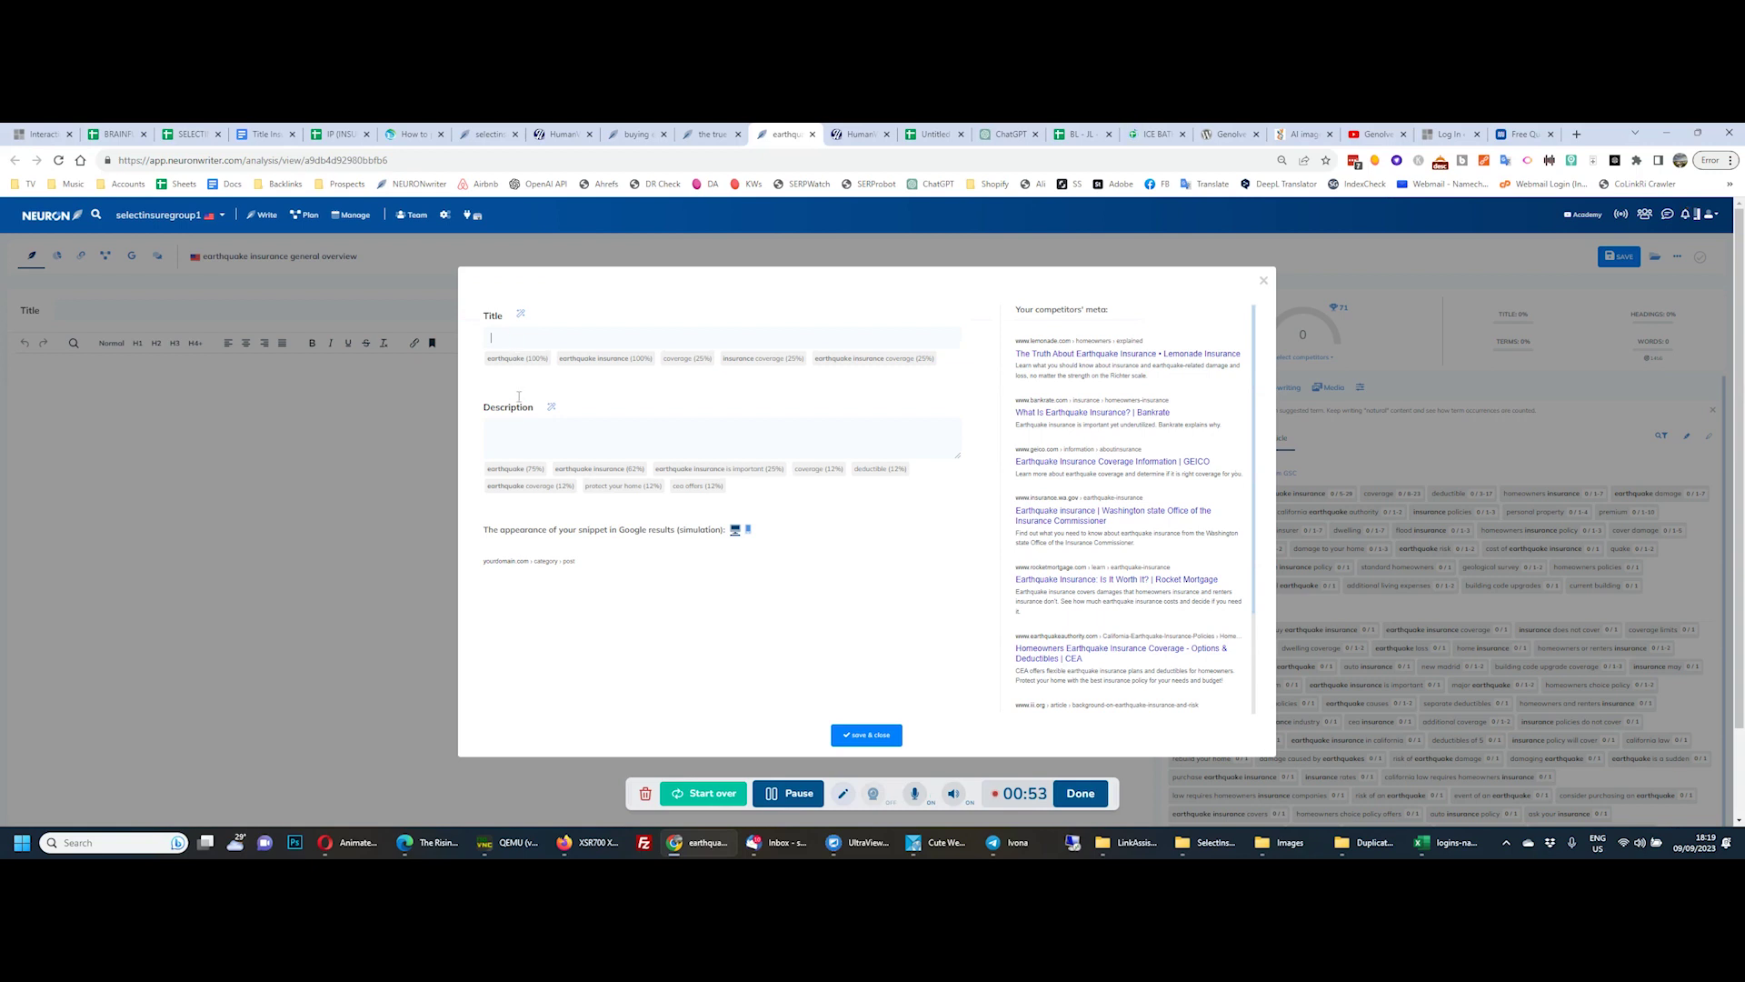
pyautogui.hotkey('ctrl', 'v')
pyautogui.click(511, 433)
pyautogui.hotkey('ctrl', 'v')
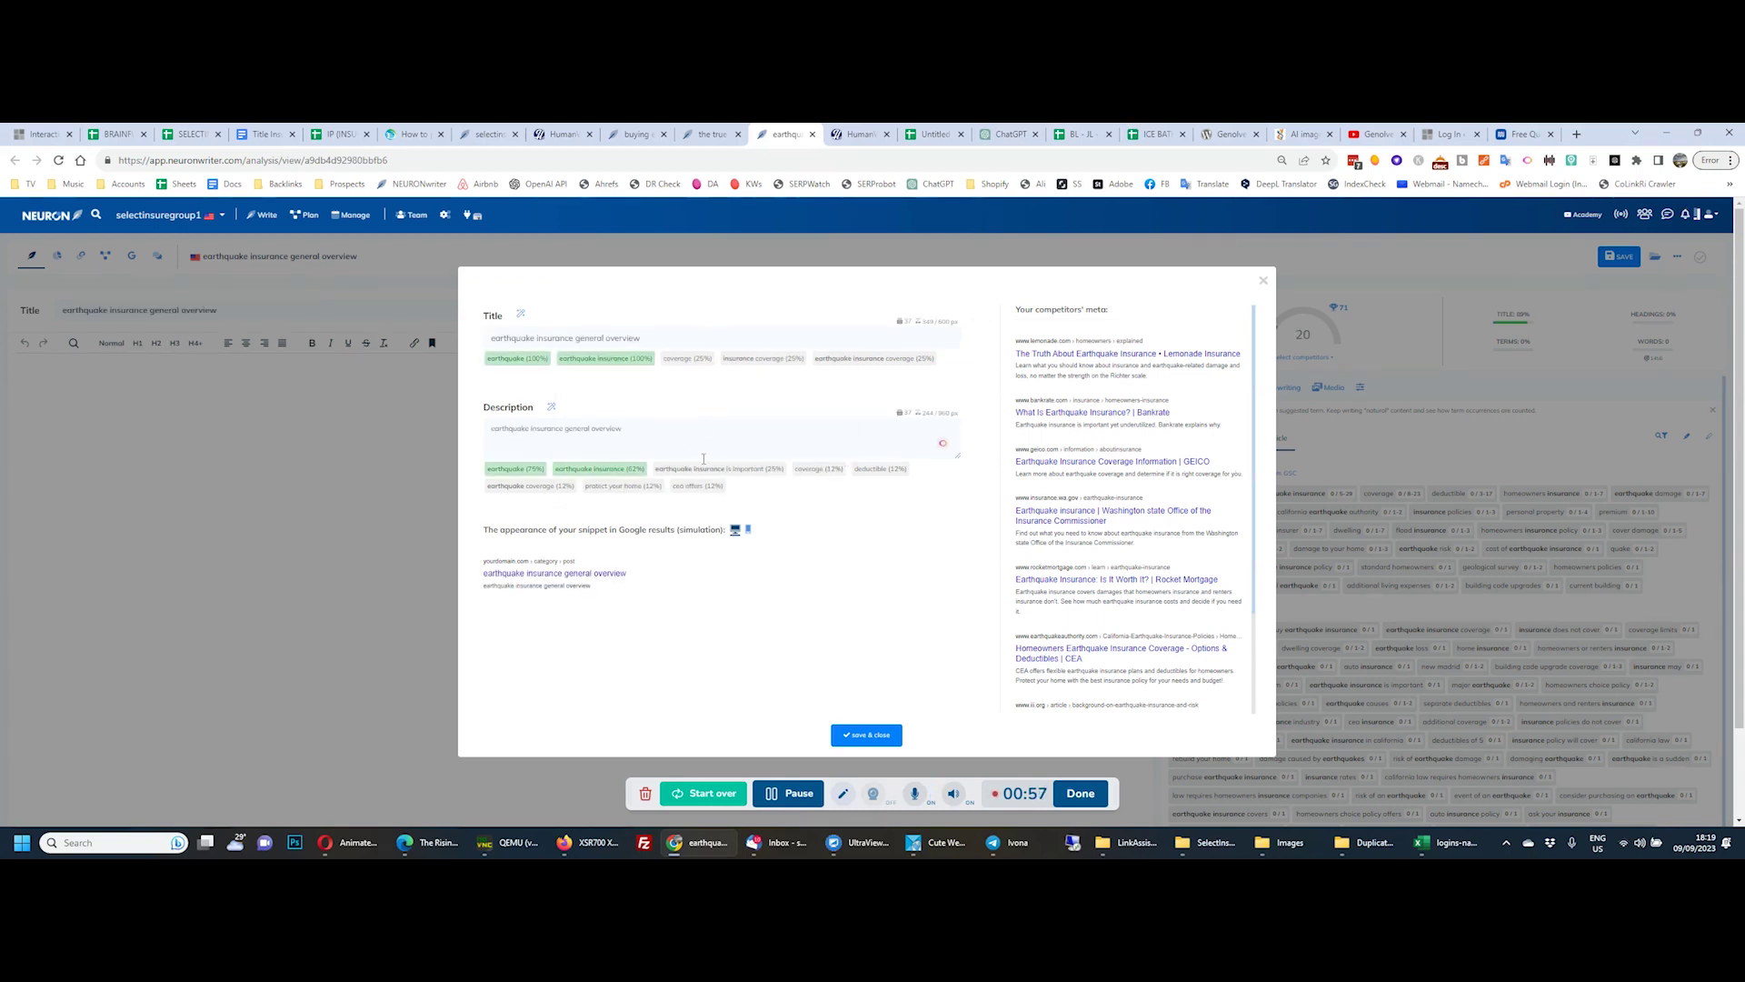
pyautogui.click(846, 736)
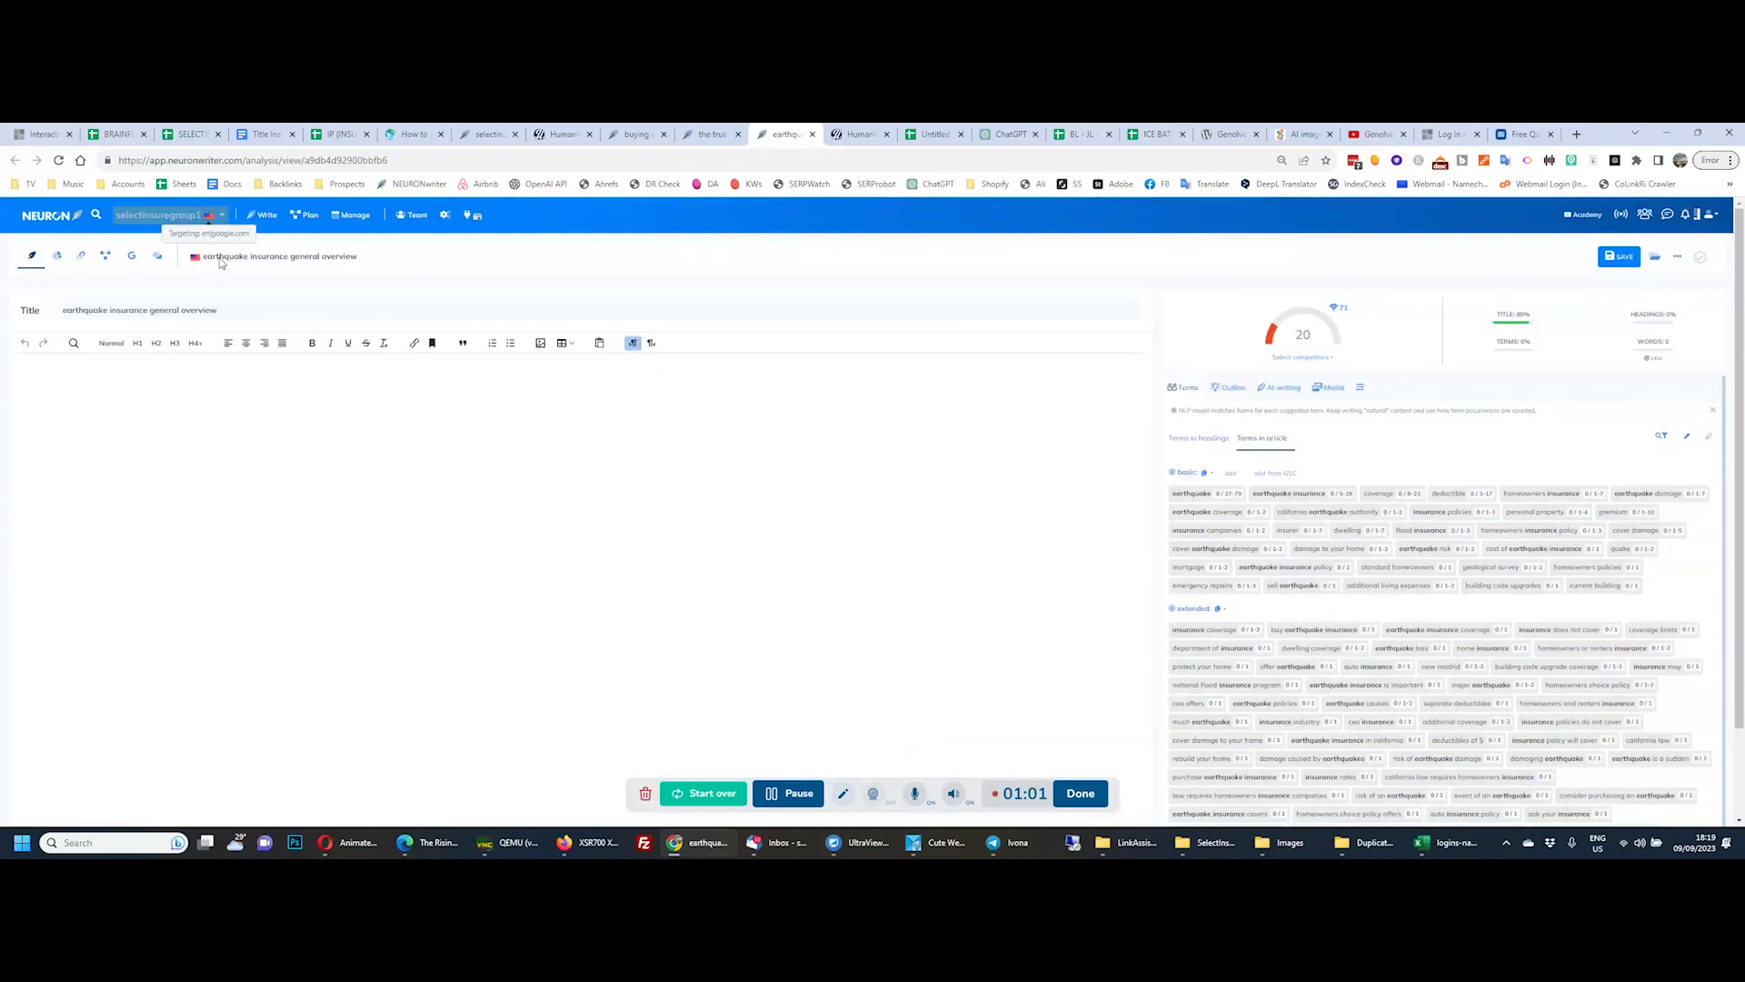
pyautogui.click(855, 136)
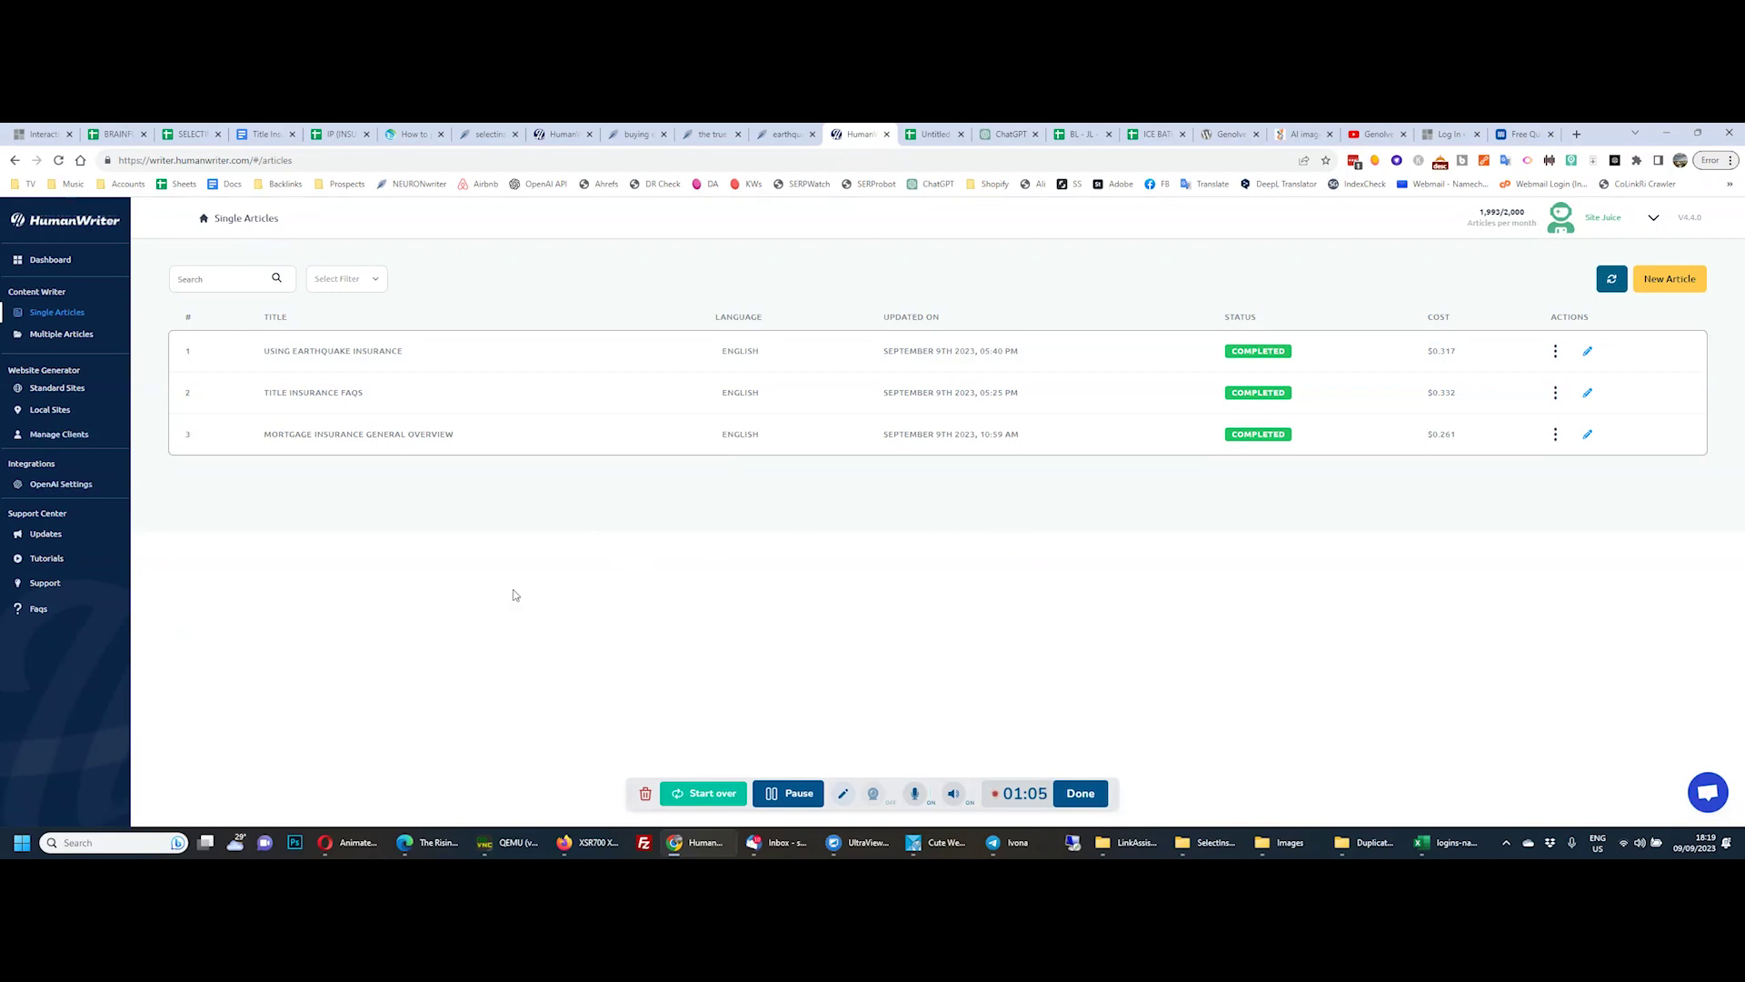
# Start a new article titled 'earthquake insurance general overview' with FAQs, using the GPT 4 model
pyautogui.click(1666, 288)
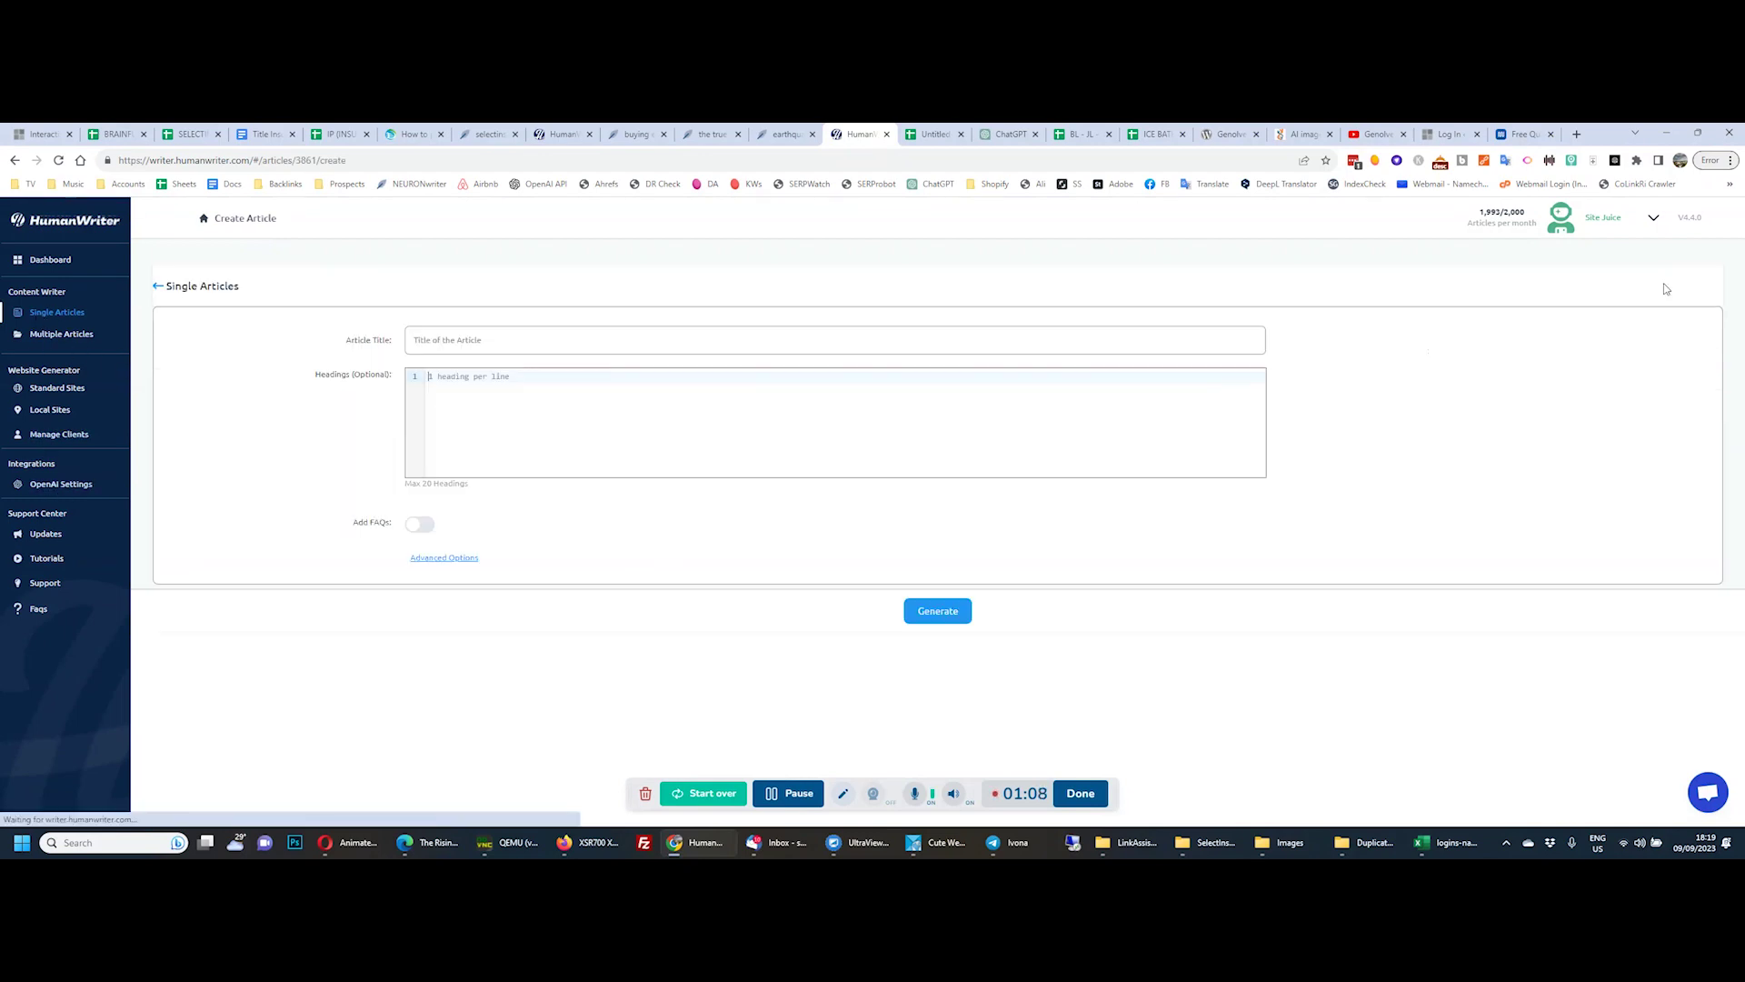
pyautogui.click(532, 340)
pyautogui.write('earthquake insurance general overview')
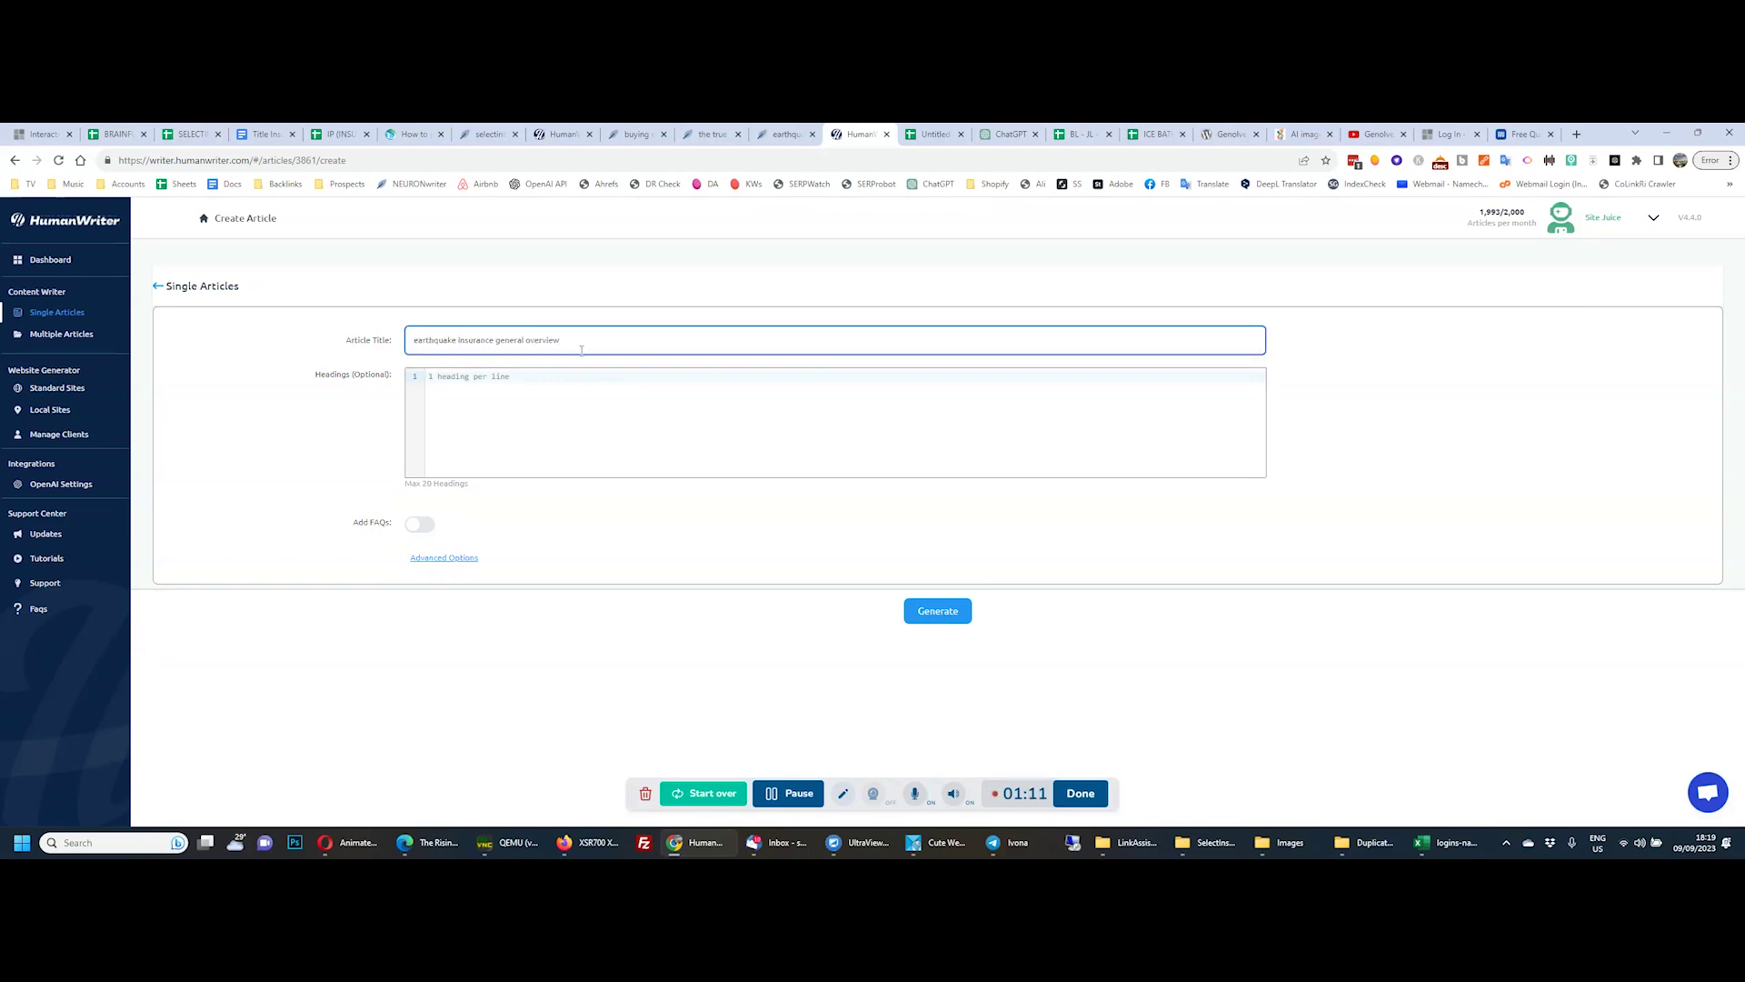
pyautogui.click(417, 525)
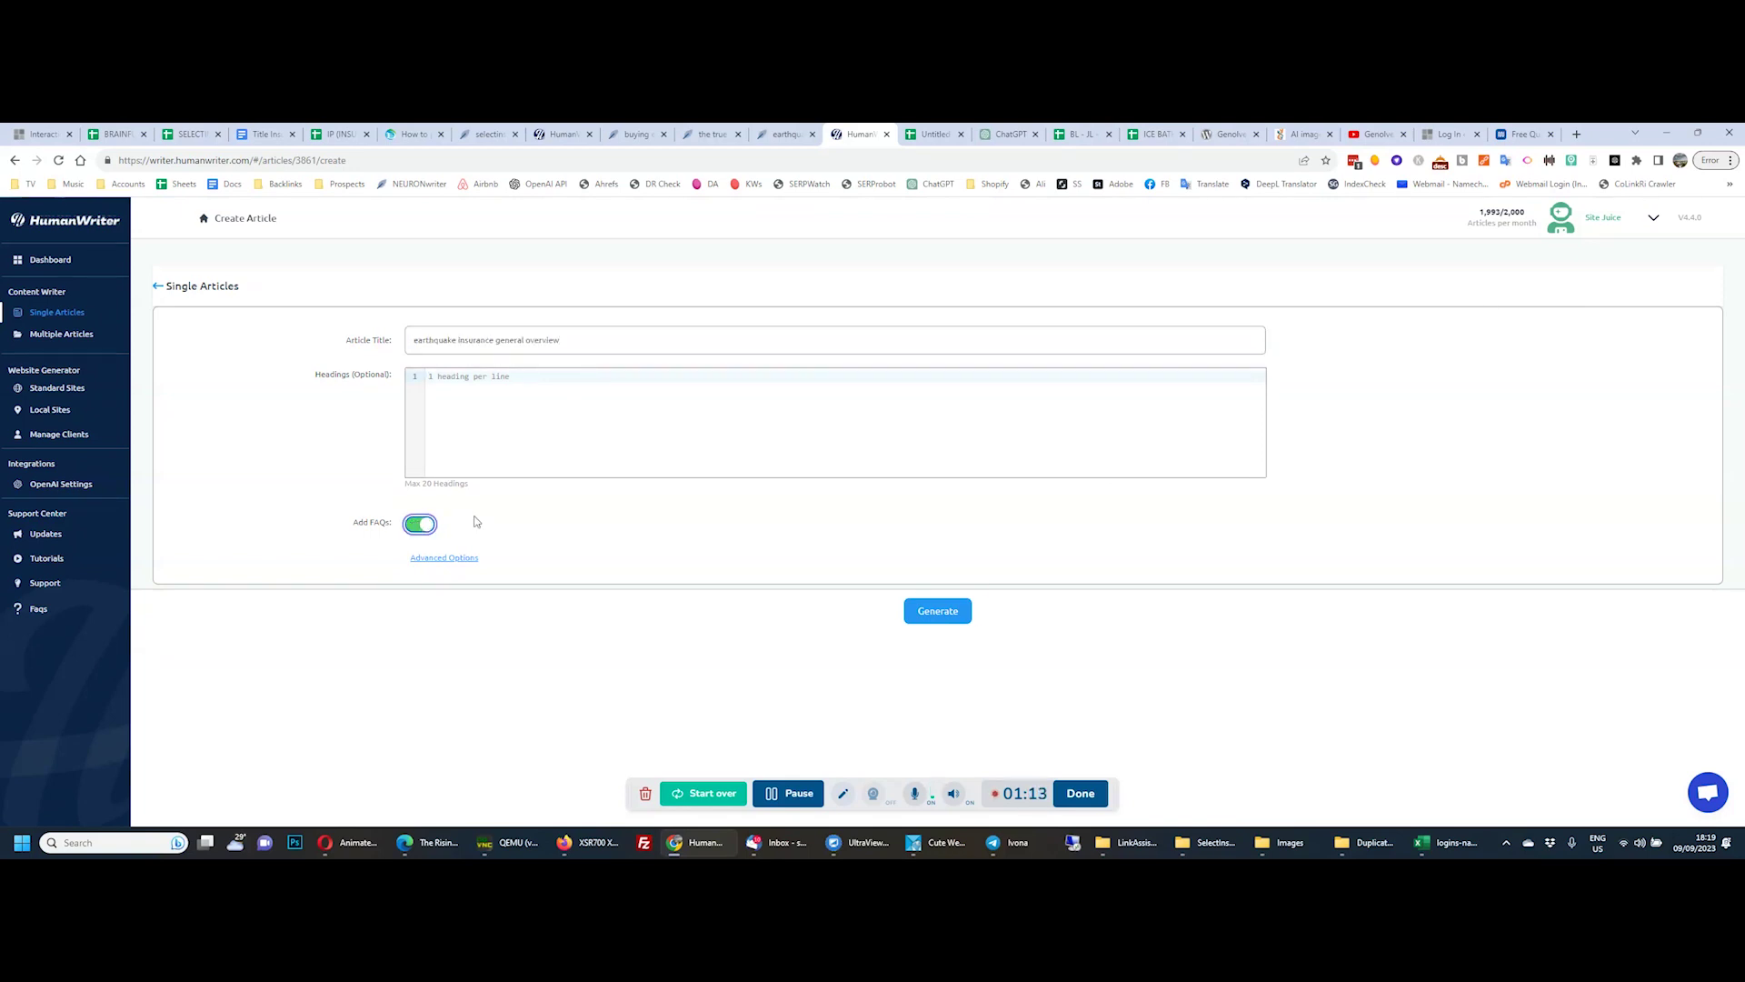
pyautogui.click(444, 561)
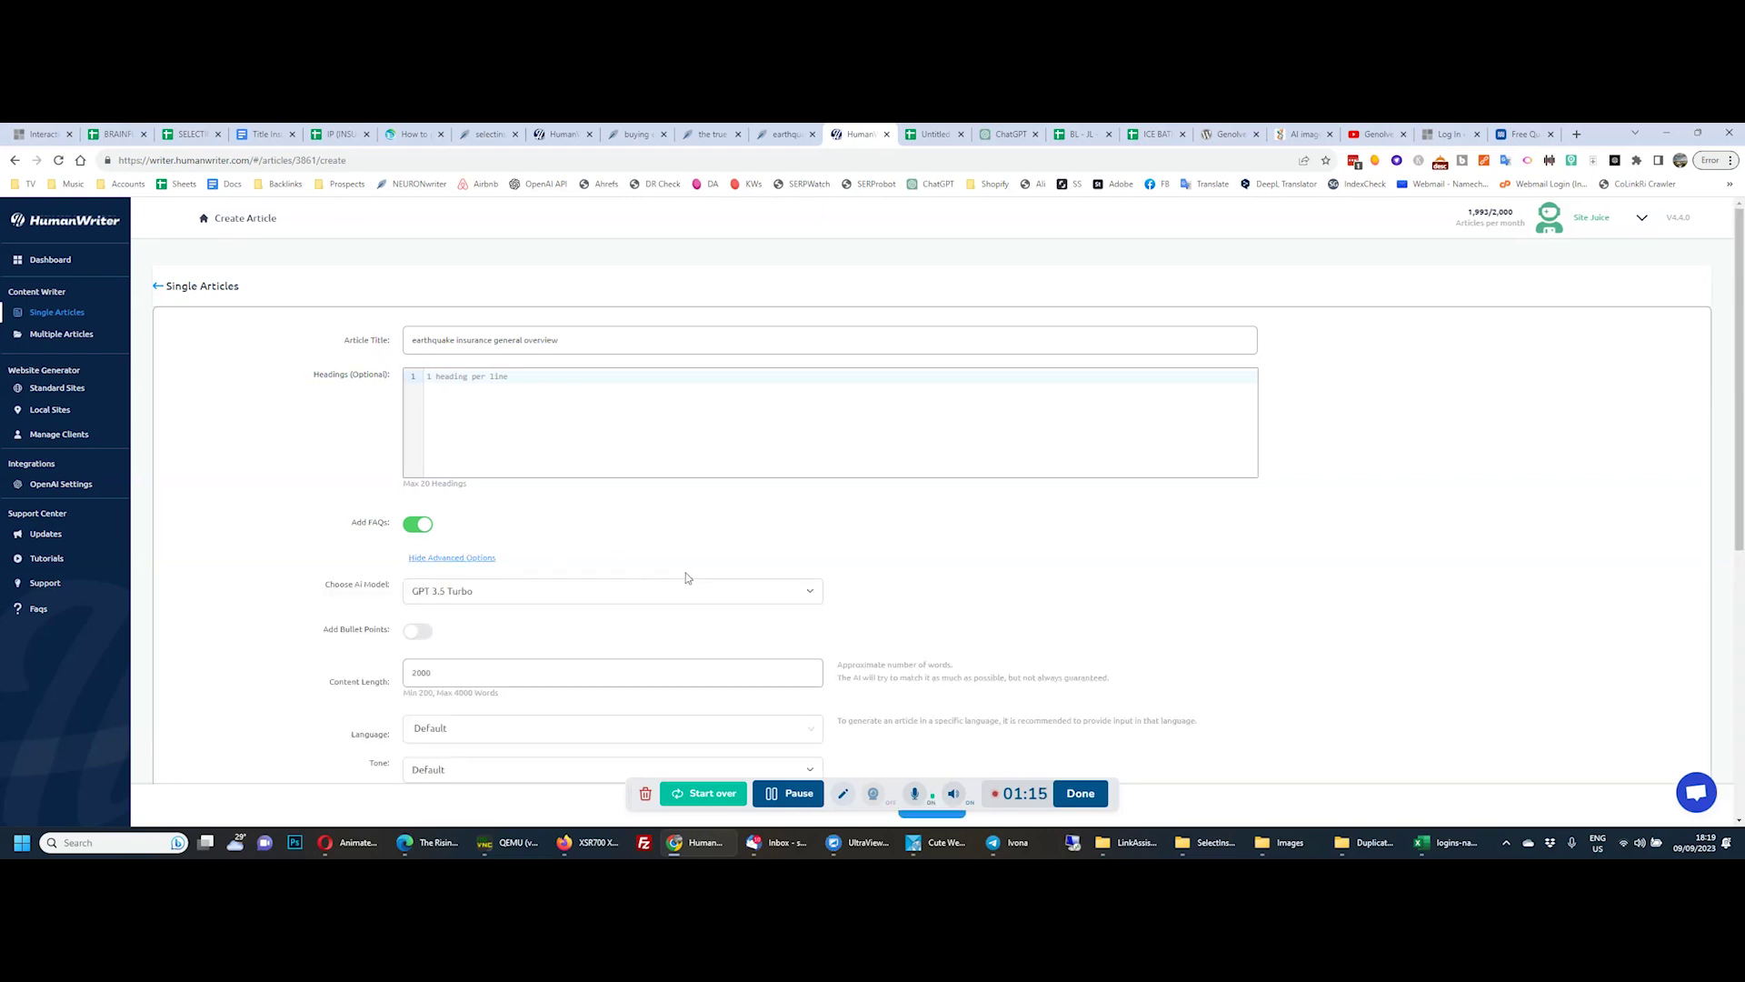
pyautogui.click(752, 591)
pyautogui.click(443, 635)
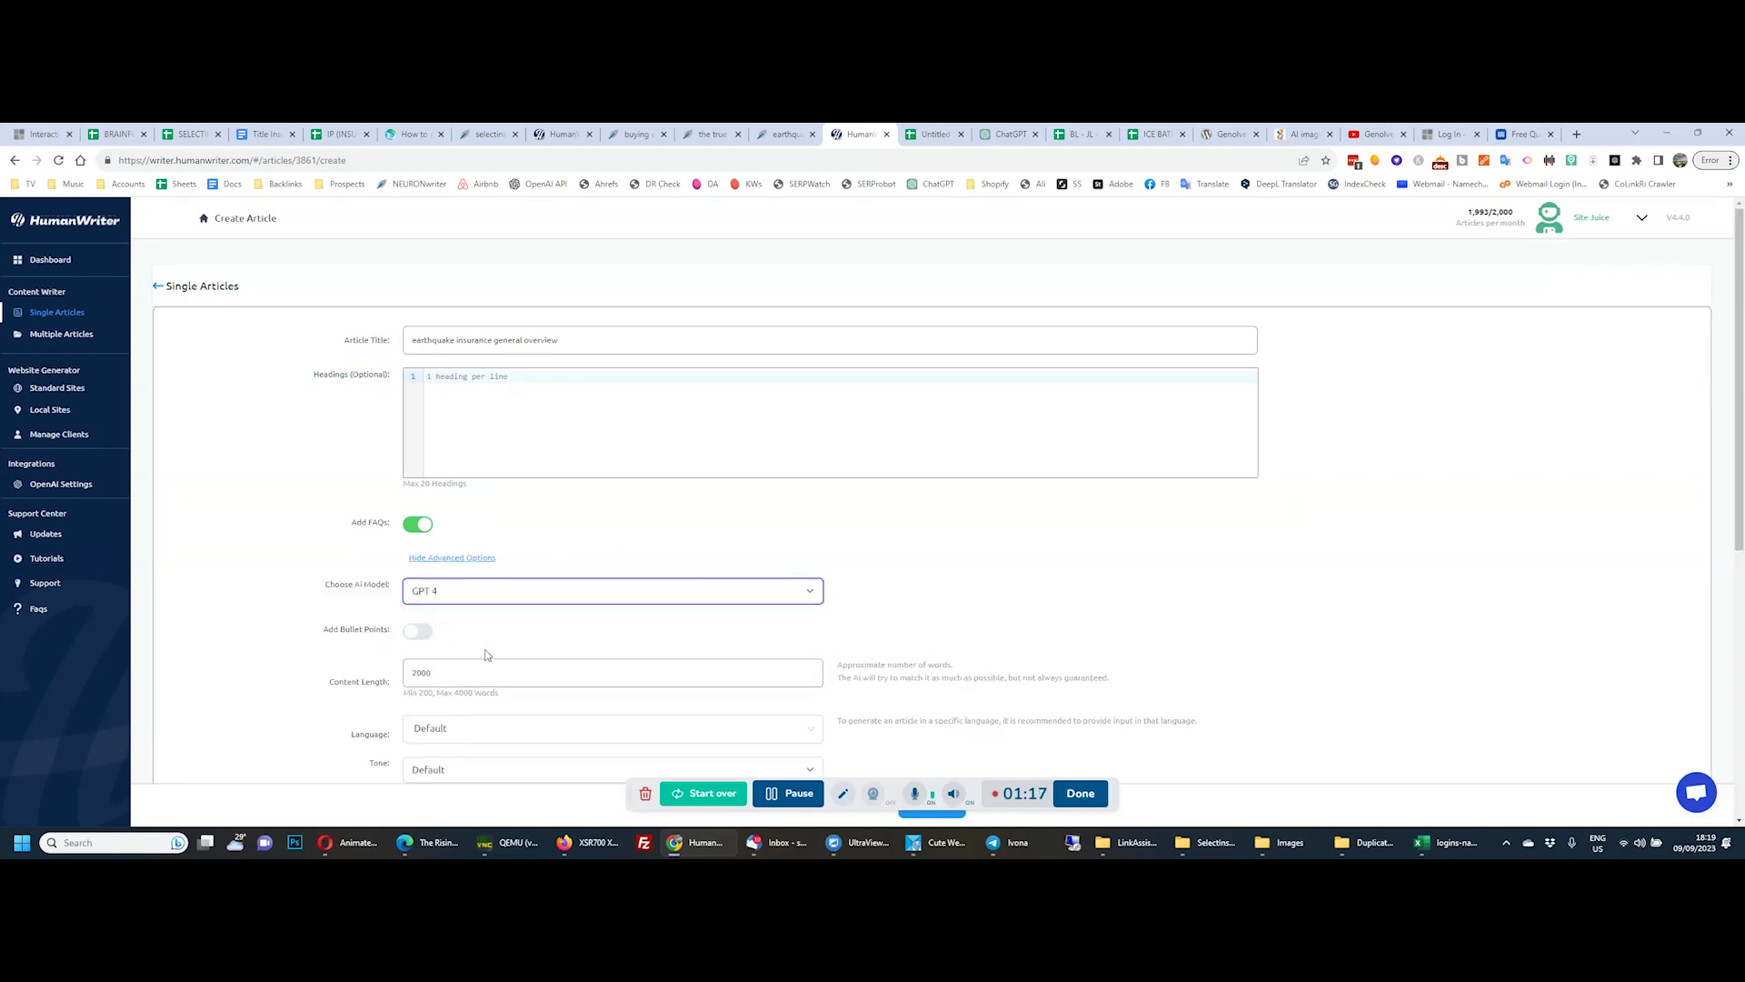
pyautogui.scroll(-1, 201, 584)
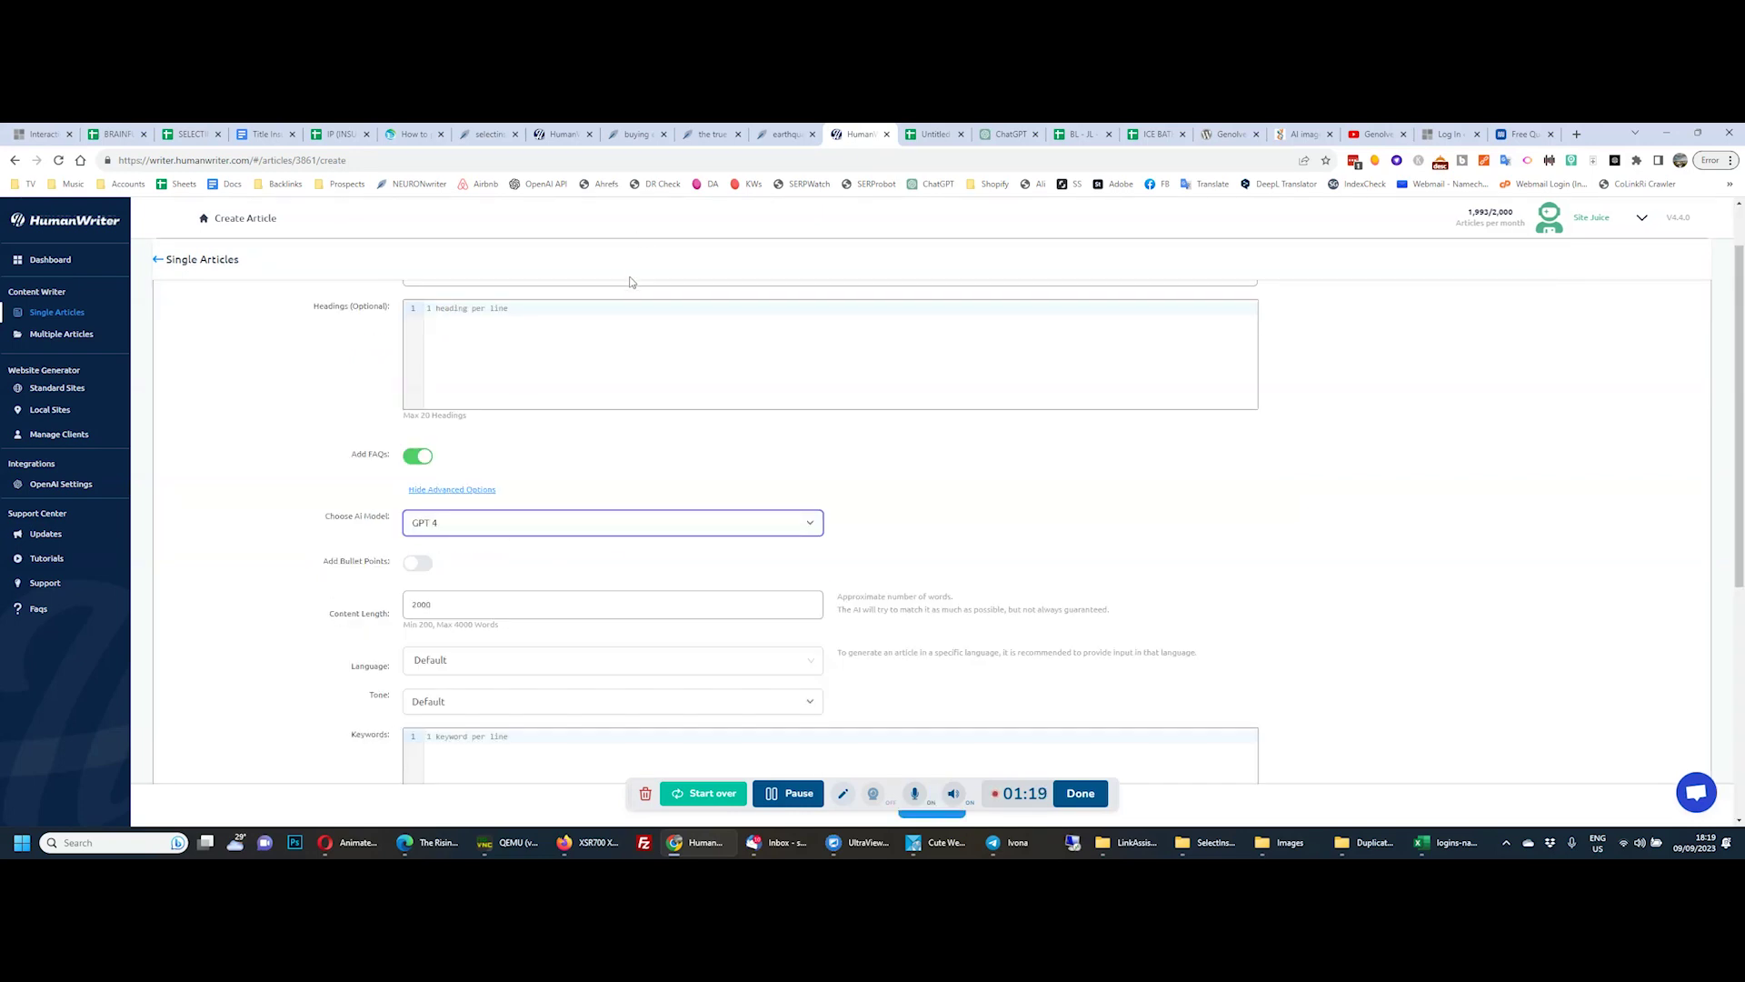
# Set content length to NeuronWriter's recommended 1600 words and enable bullet points
pyautogui.click(787, 134)
pyautogui.moveTo(1649, 346)
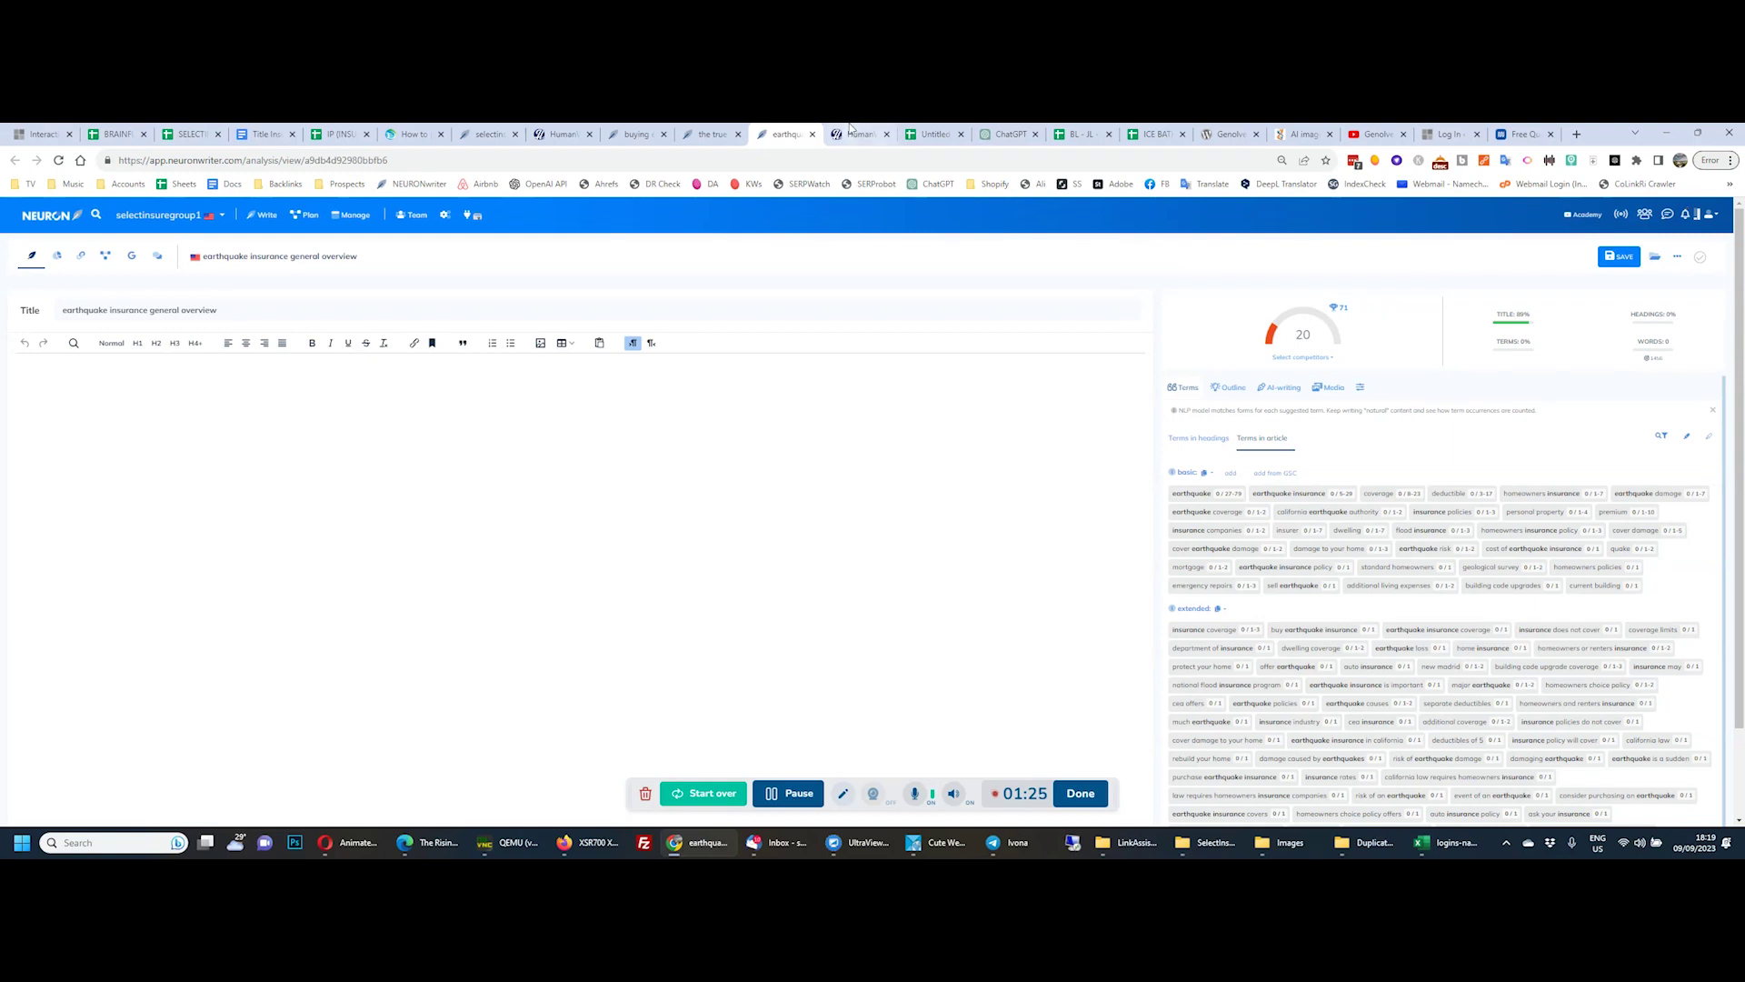
pyautogui.click(850, 130)
pyautogui.click(432, 605)
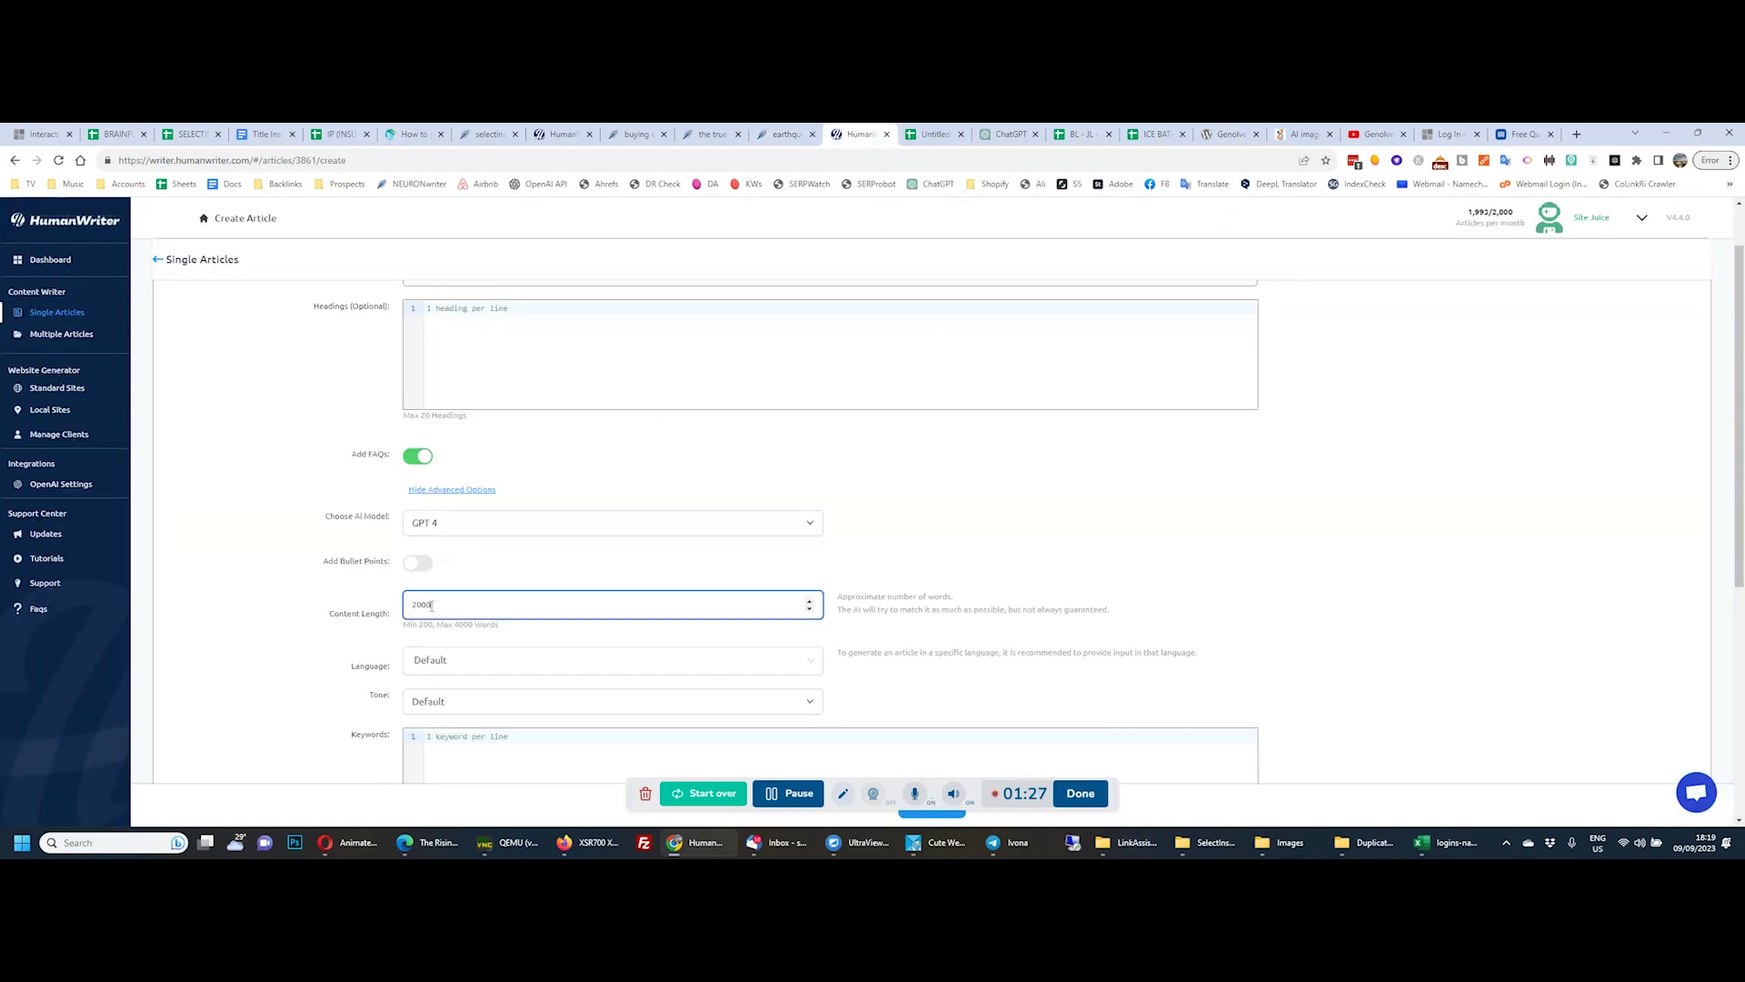
pyautogui.press('BackSpace')
pyautogui.press('BackSpace')
pyautogui.write('16')
pyautogui.click(418, 564)
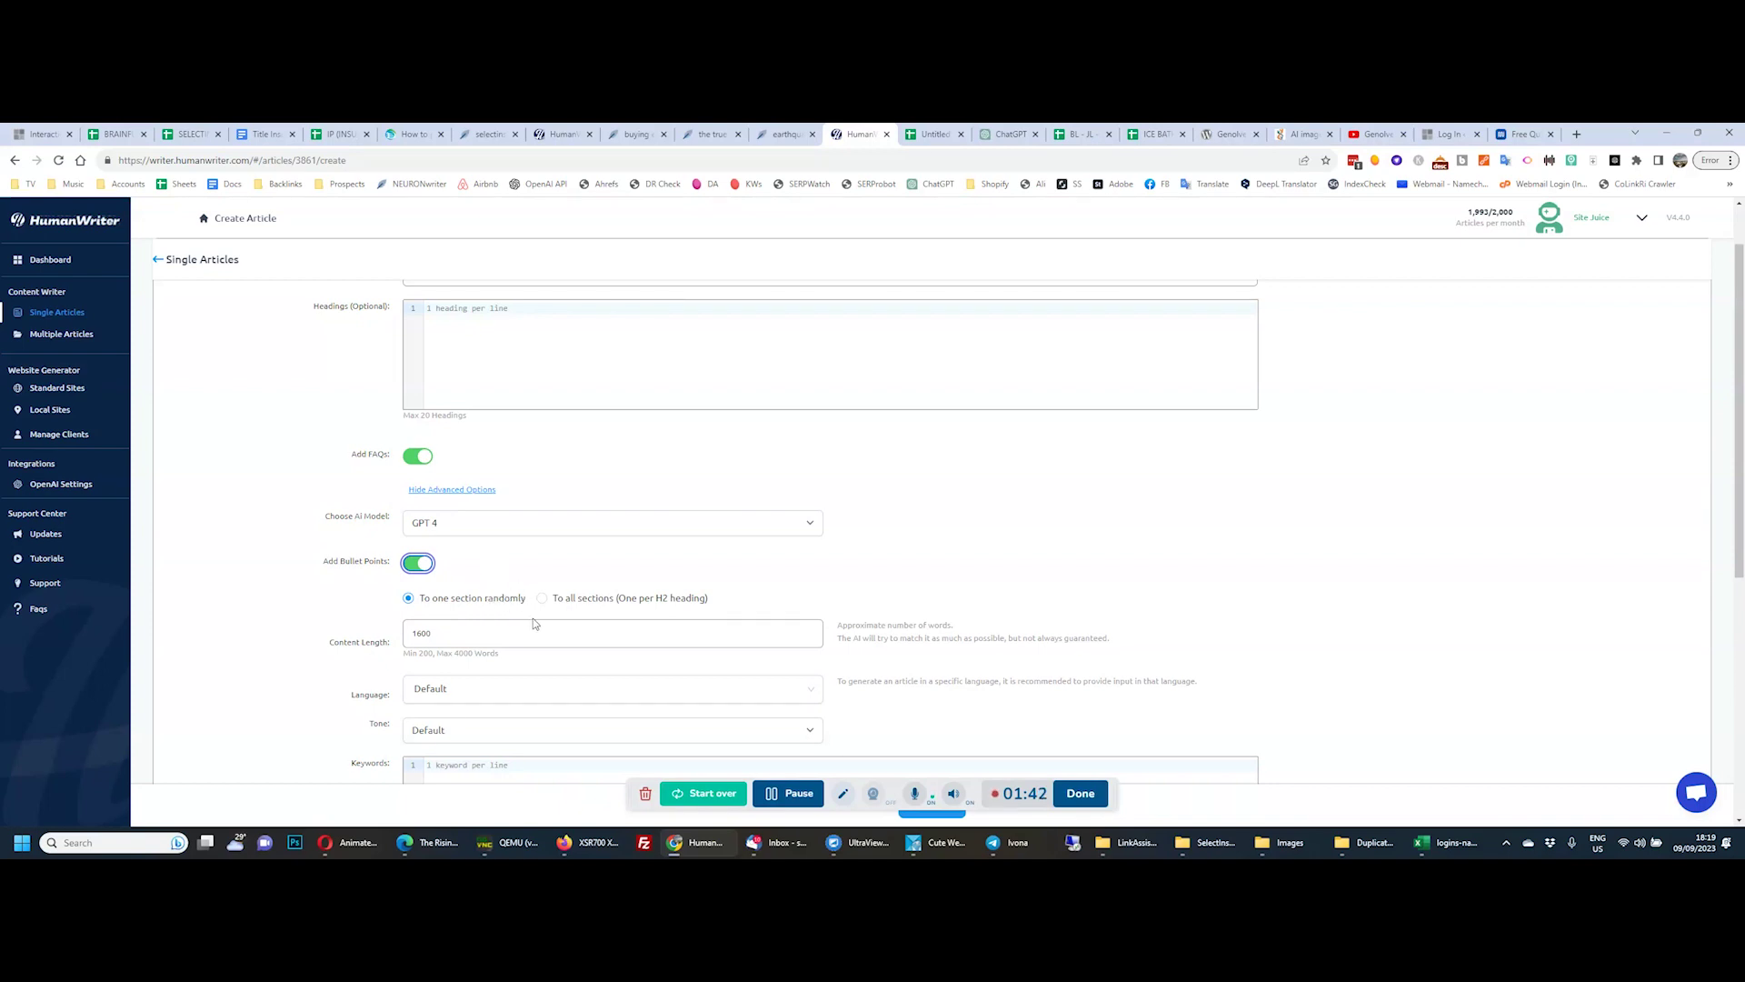
pyautogui.scroll(-2, 290, 643)
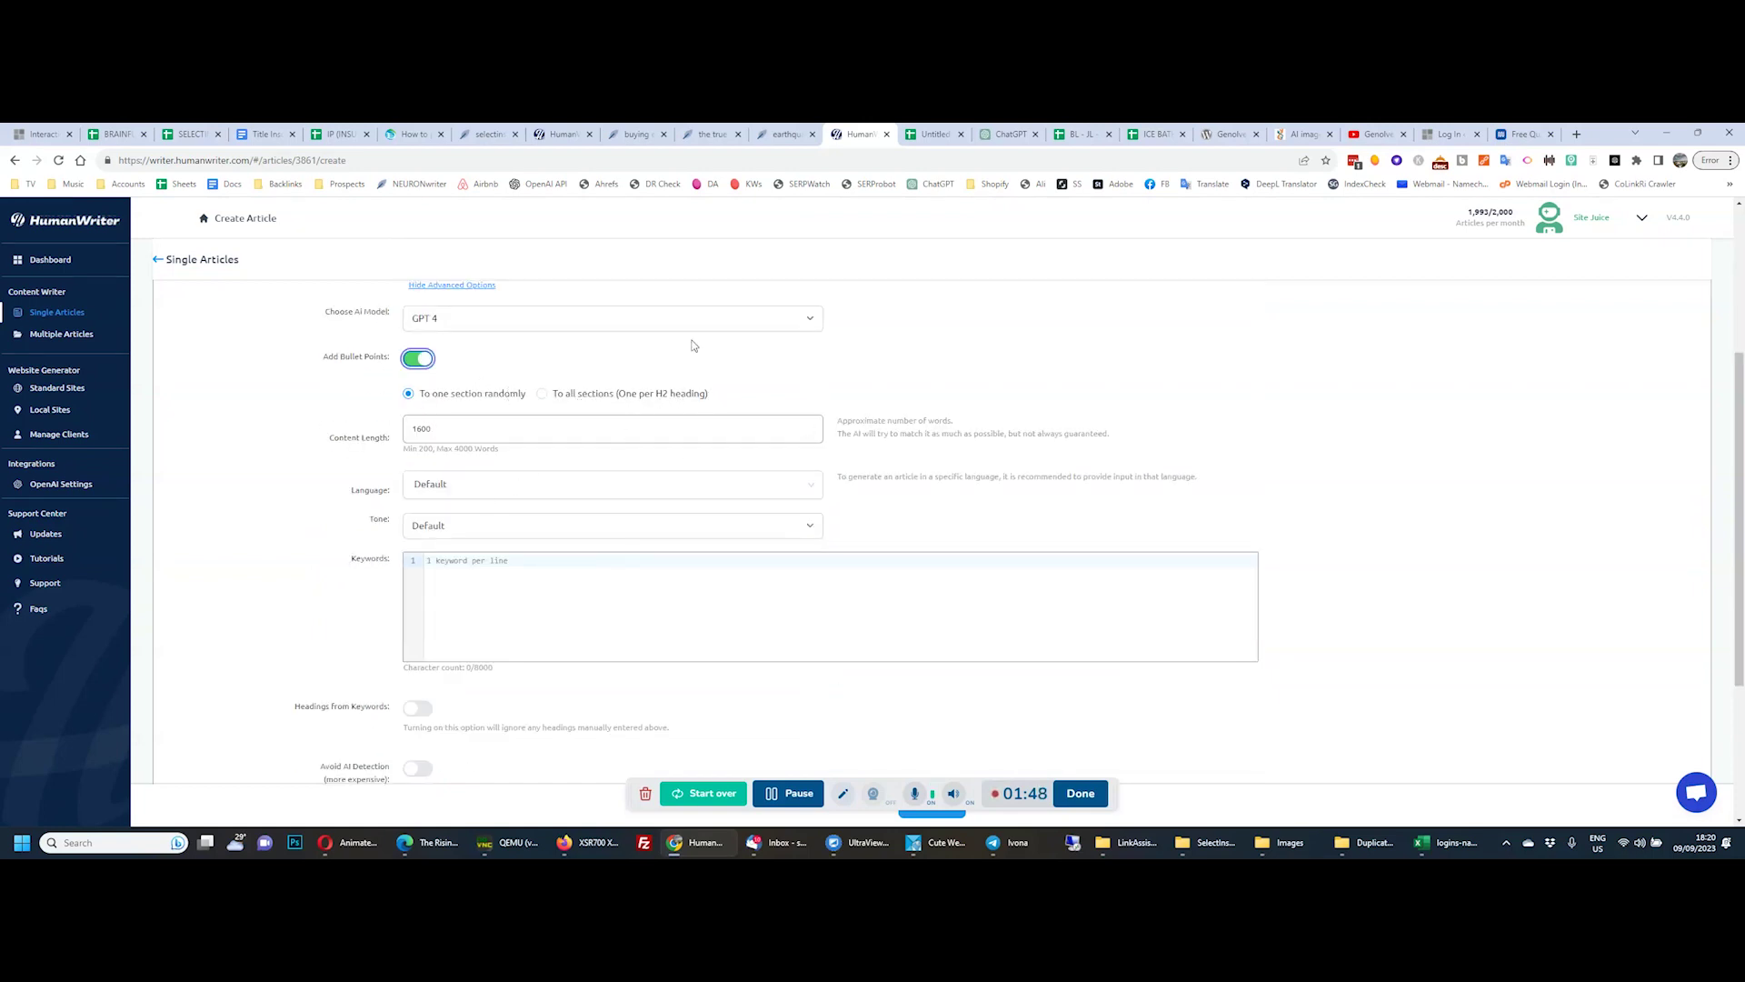
# Copy all of NeuronWriter's suggested terms for the earthquake analysis to the clipboard
pyautogui.click(782, 133)
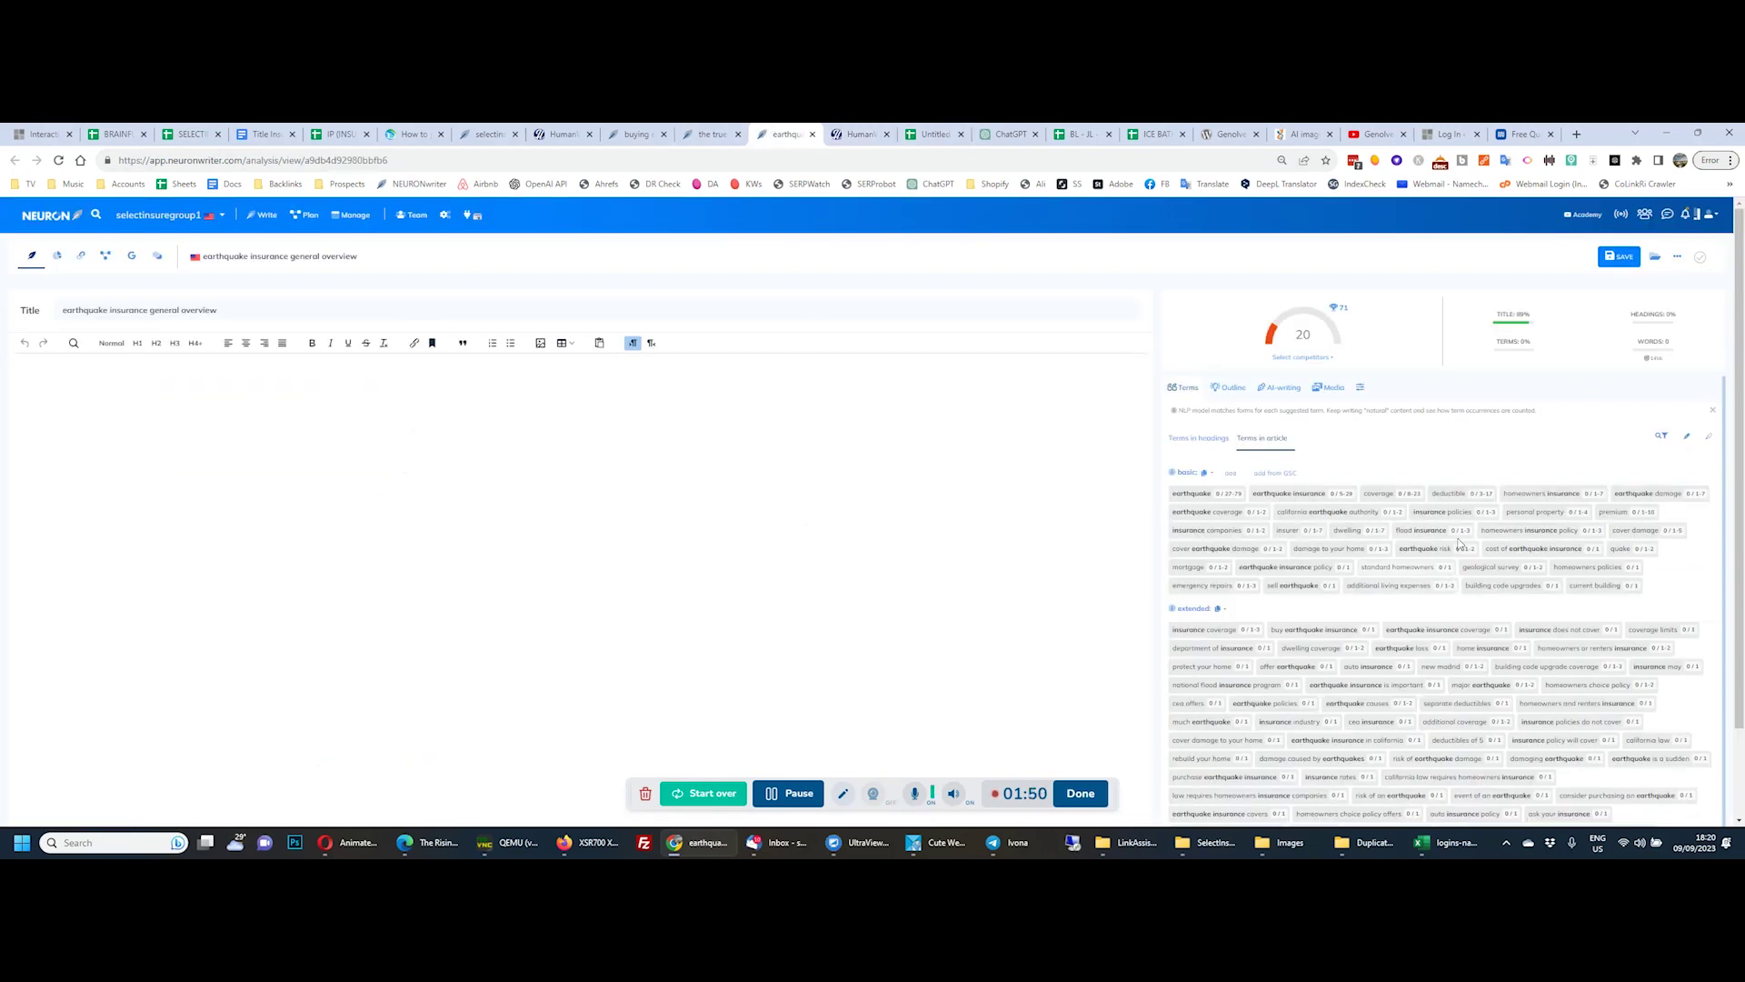
pyautogui.scroll(-1, 1501, 585)
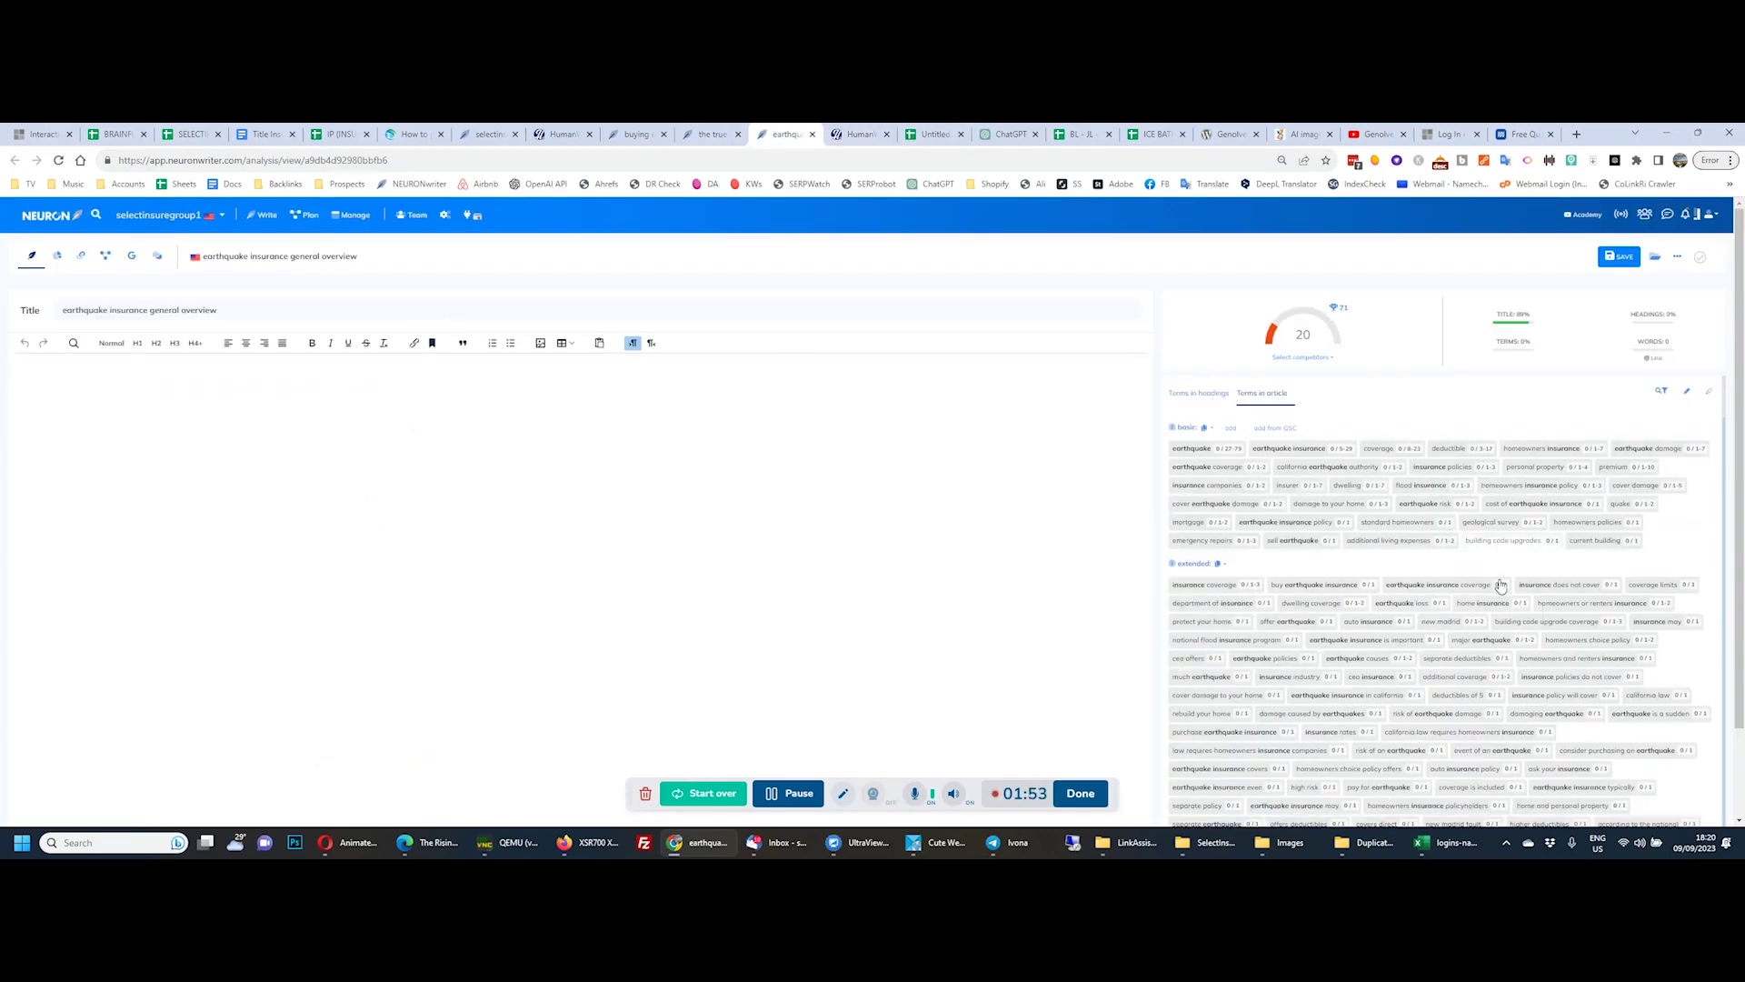
pyautogui.scroll(-1, 1591, 745)
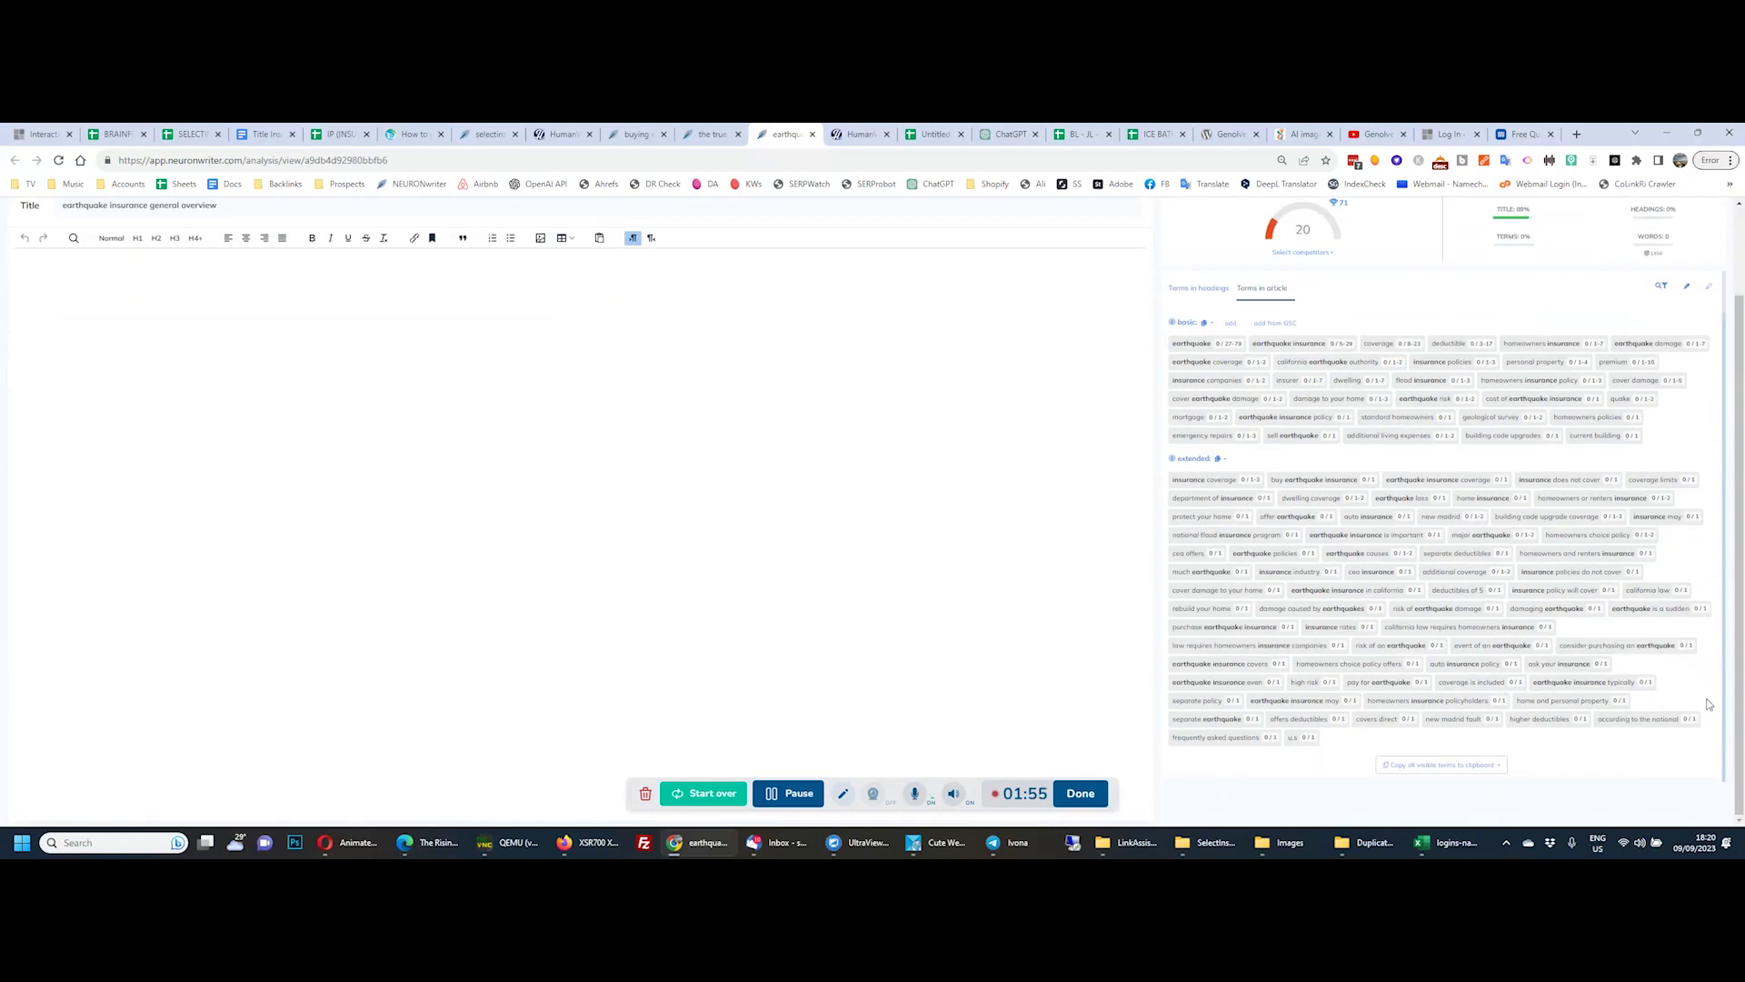
pyautogui.click(1481, 768)
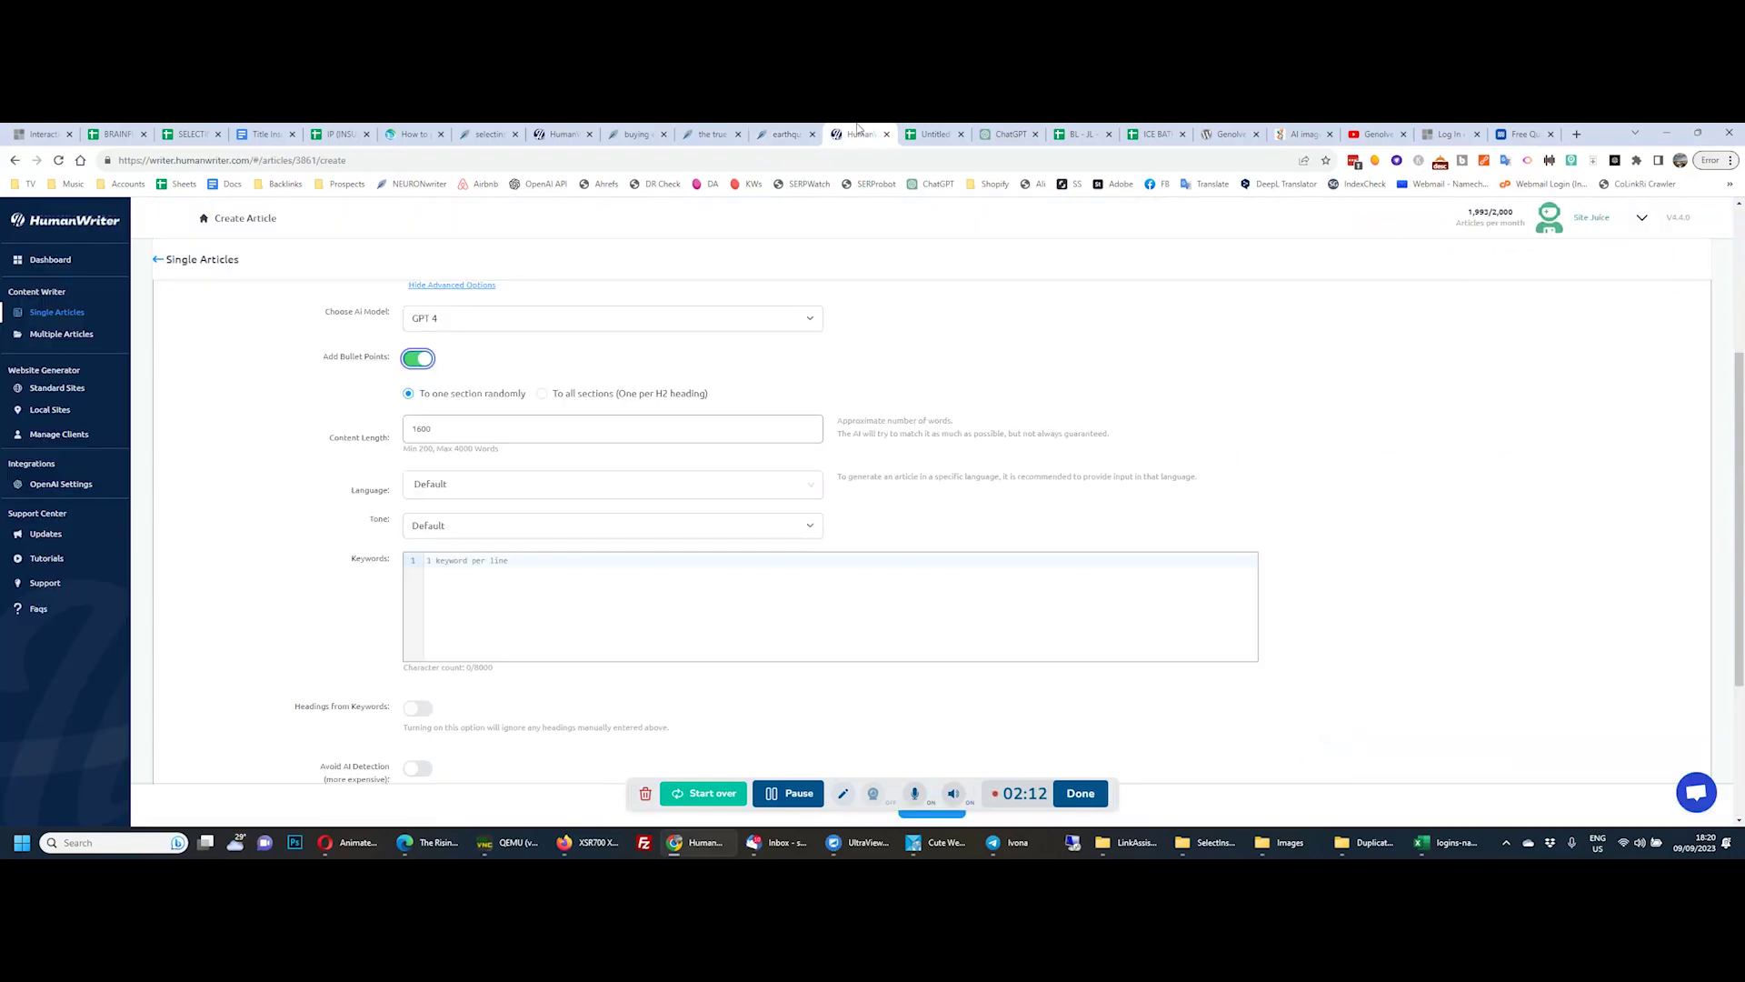
# Try pasting the terms into HumanWriter's Keywords box, then undo it
pyautogui.click(475, 565)
pyautogui.hotkey('ctrl', 'v')
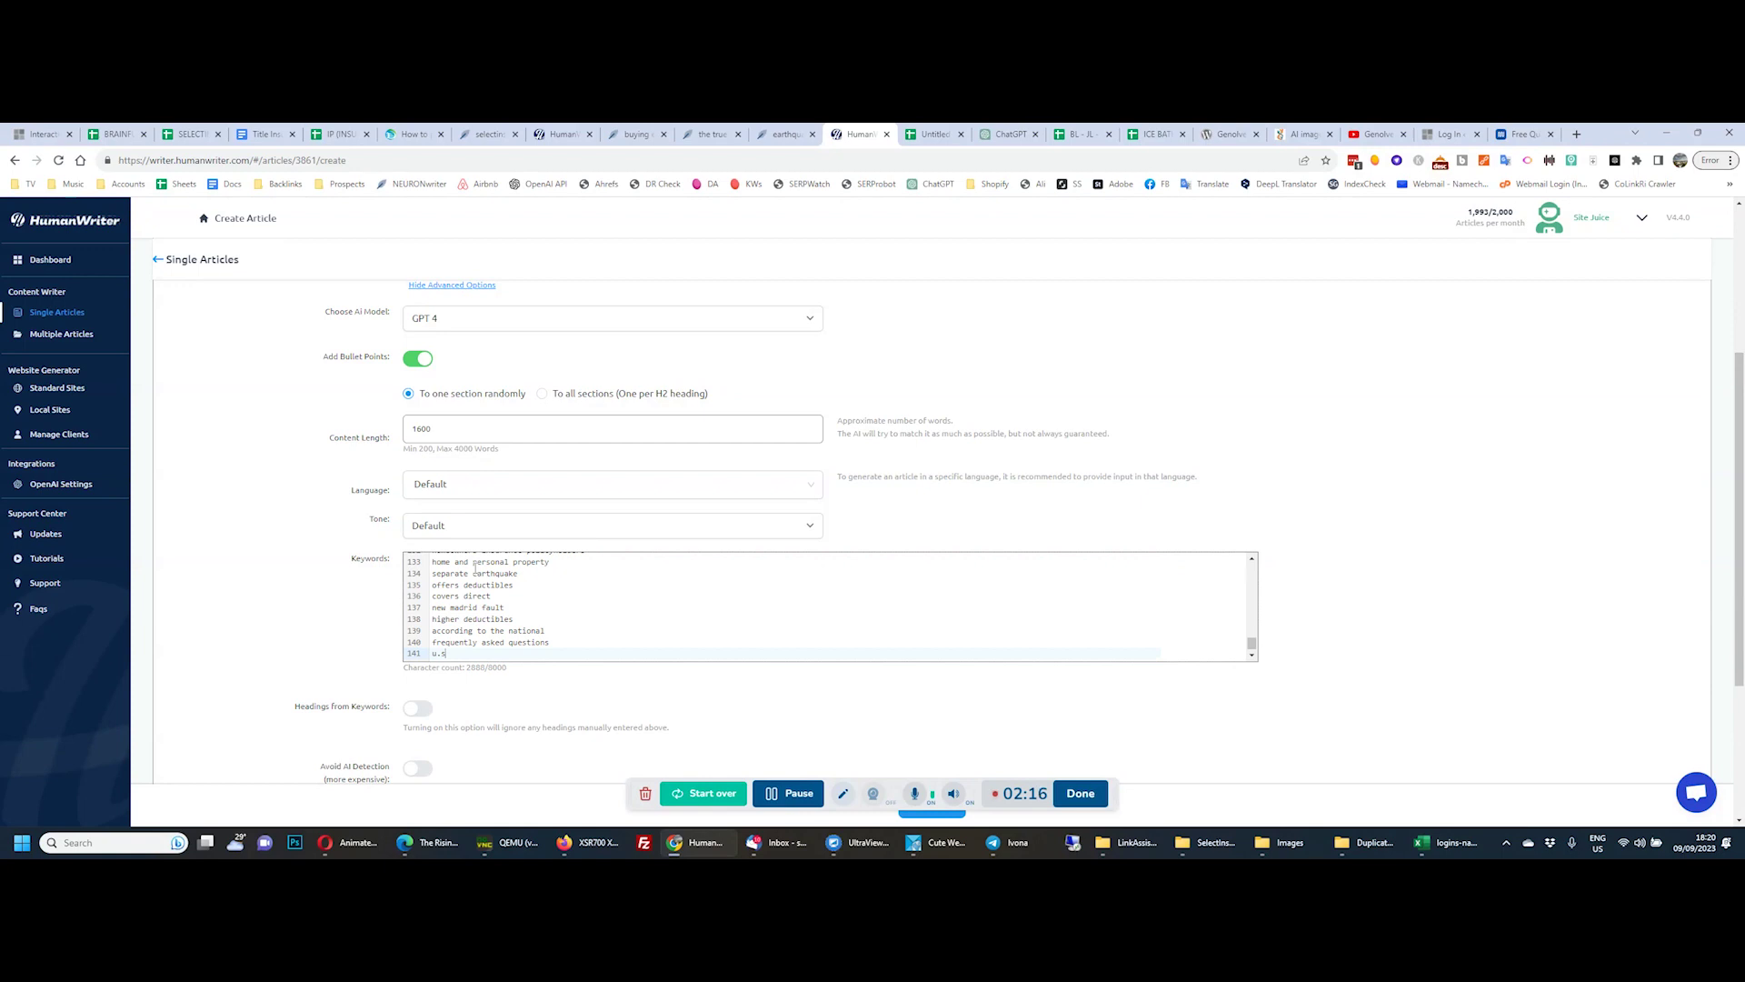
pyautogui.hotkey('ctrl', 'z')
pyautogui.scroll(-3, 475, 570)
# Paste the NeuronWriter term list into column E of the blank Google Sheets spreadsheet
pyautogui.click(914, 134)
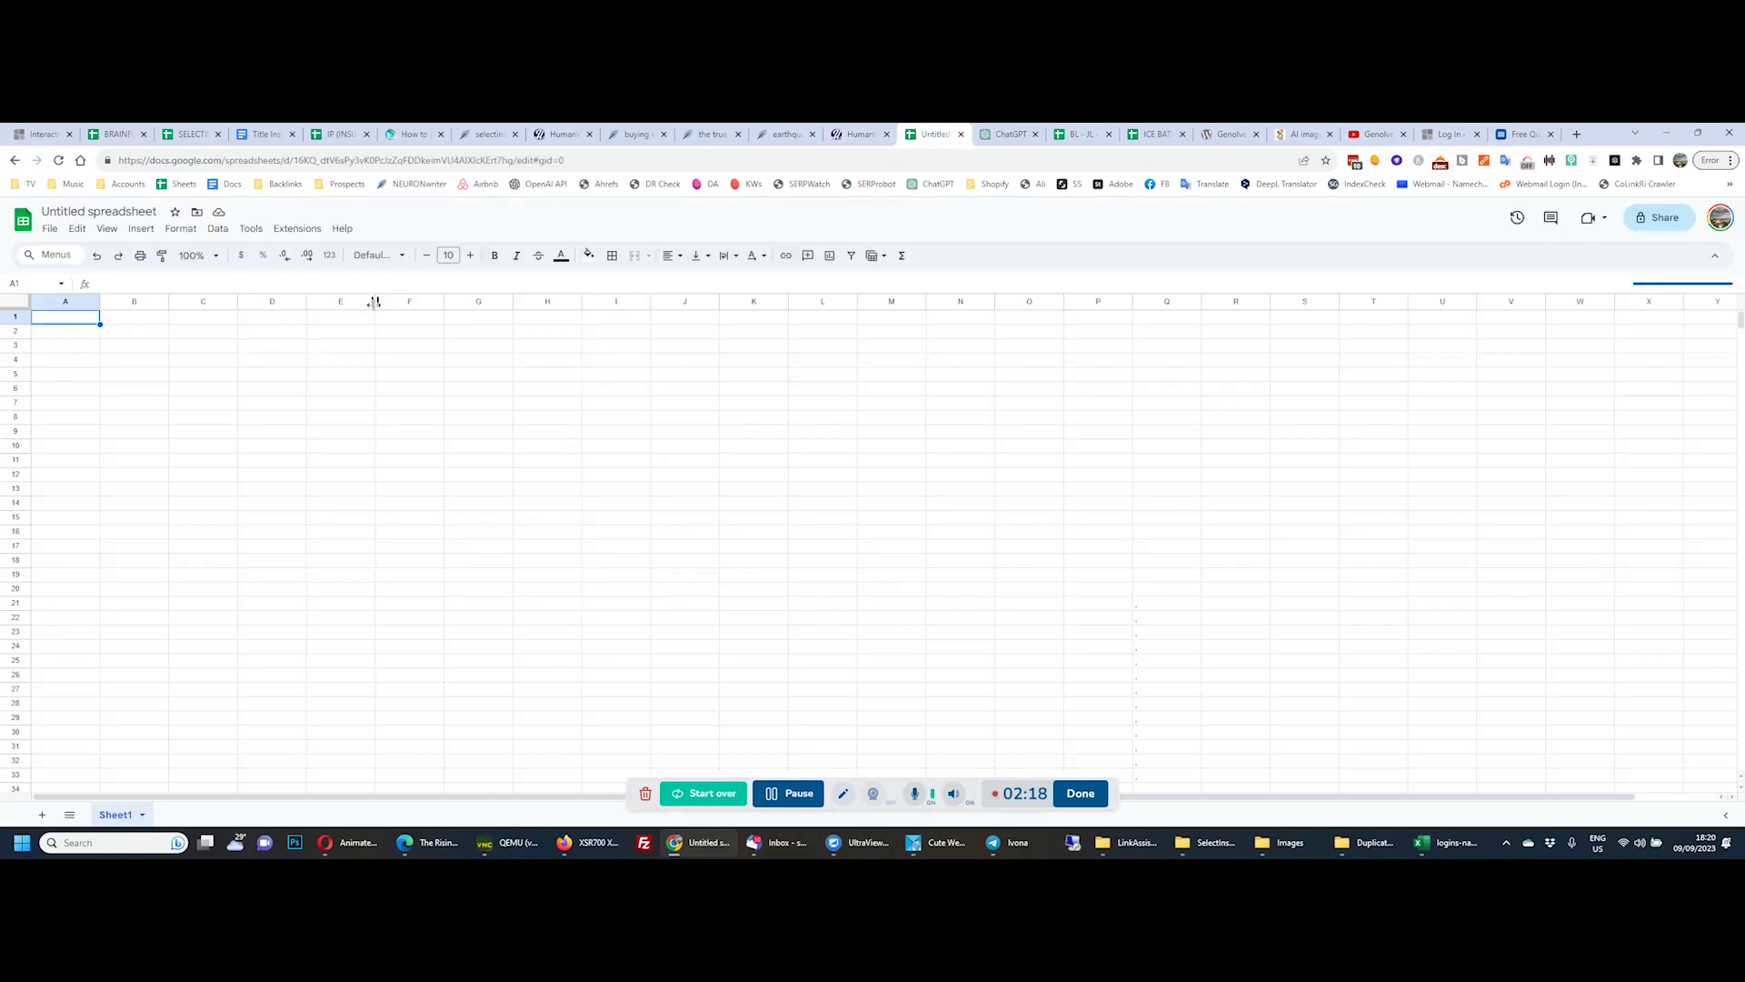
pyautogui.click(331, 321)
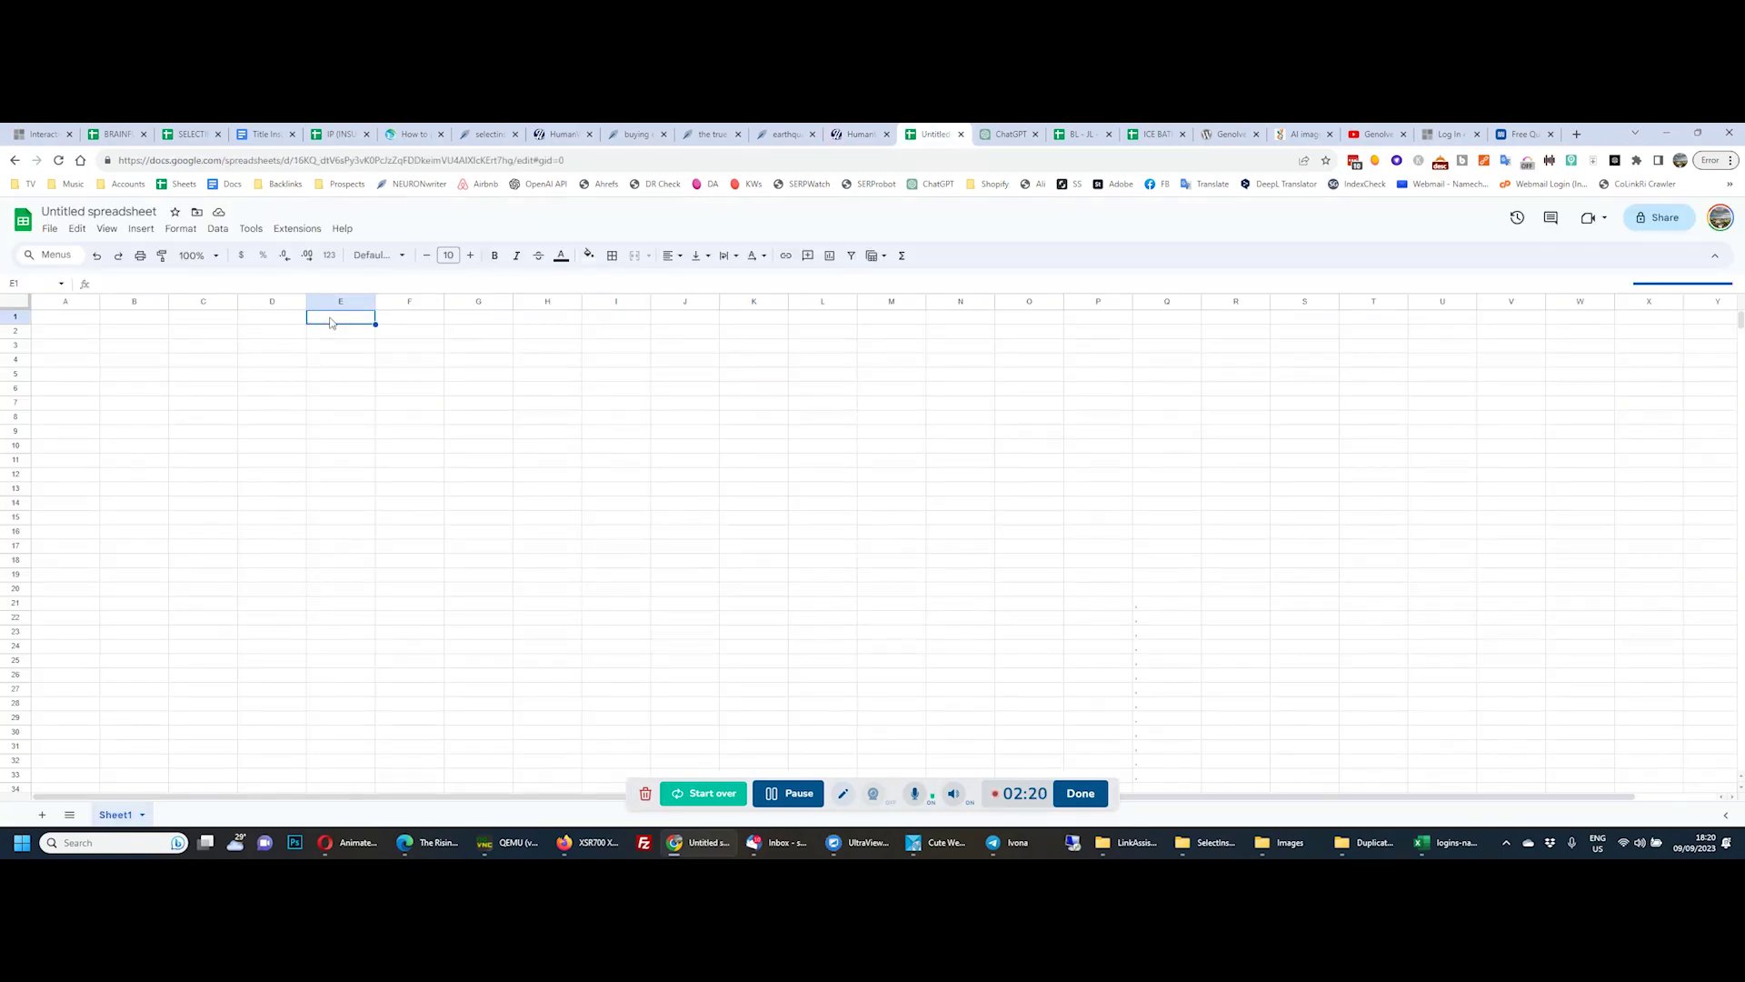
pyautogui.hotkey('ctrl', 'v')
pyautogui.click(564, 406)
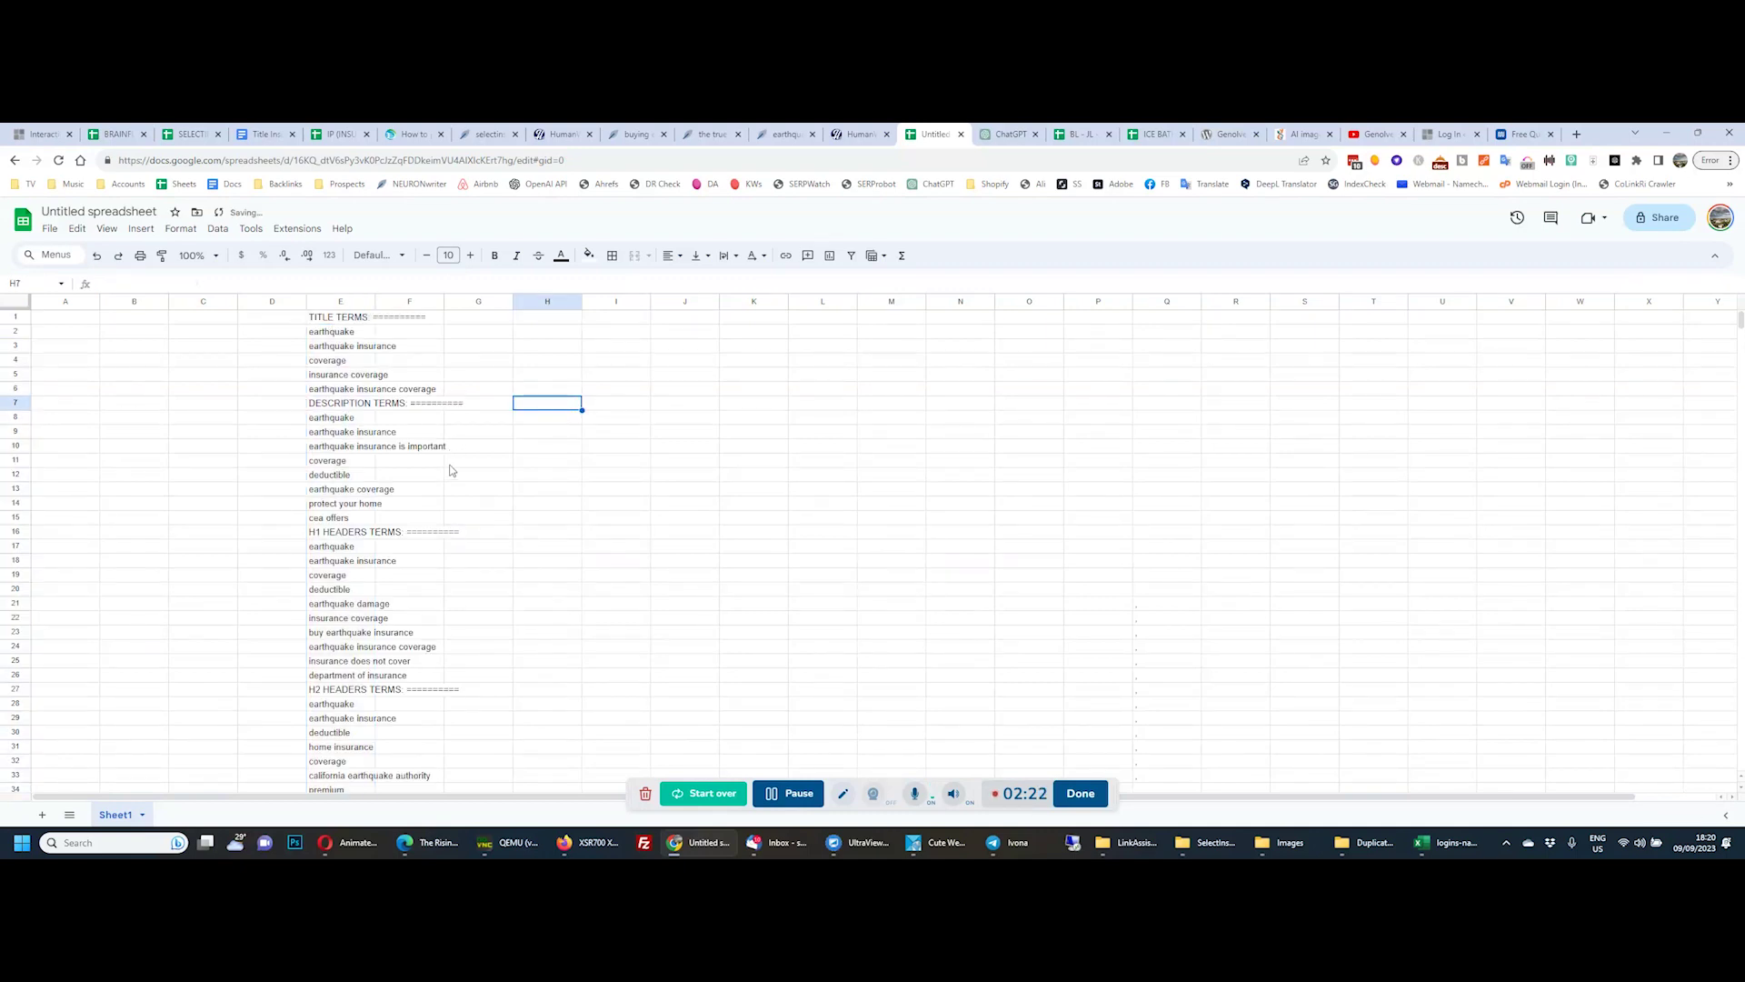
pyautogui.click(460, 530)
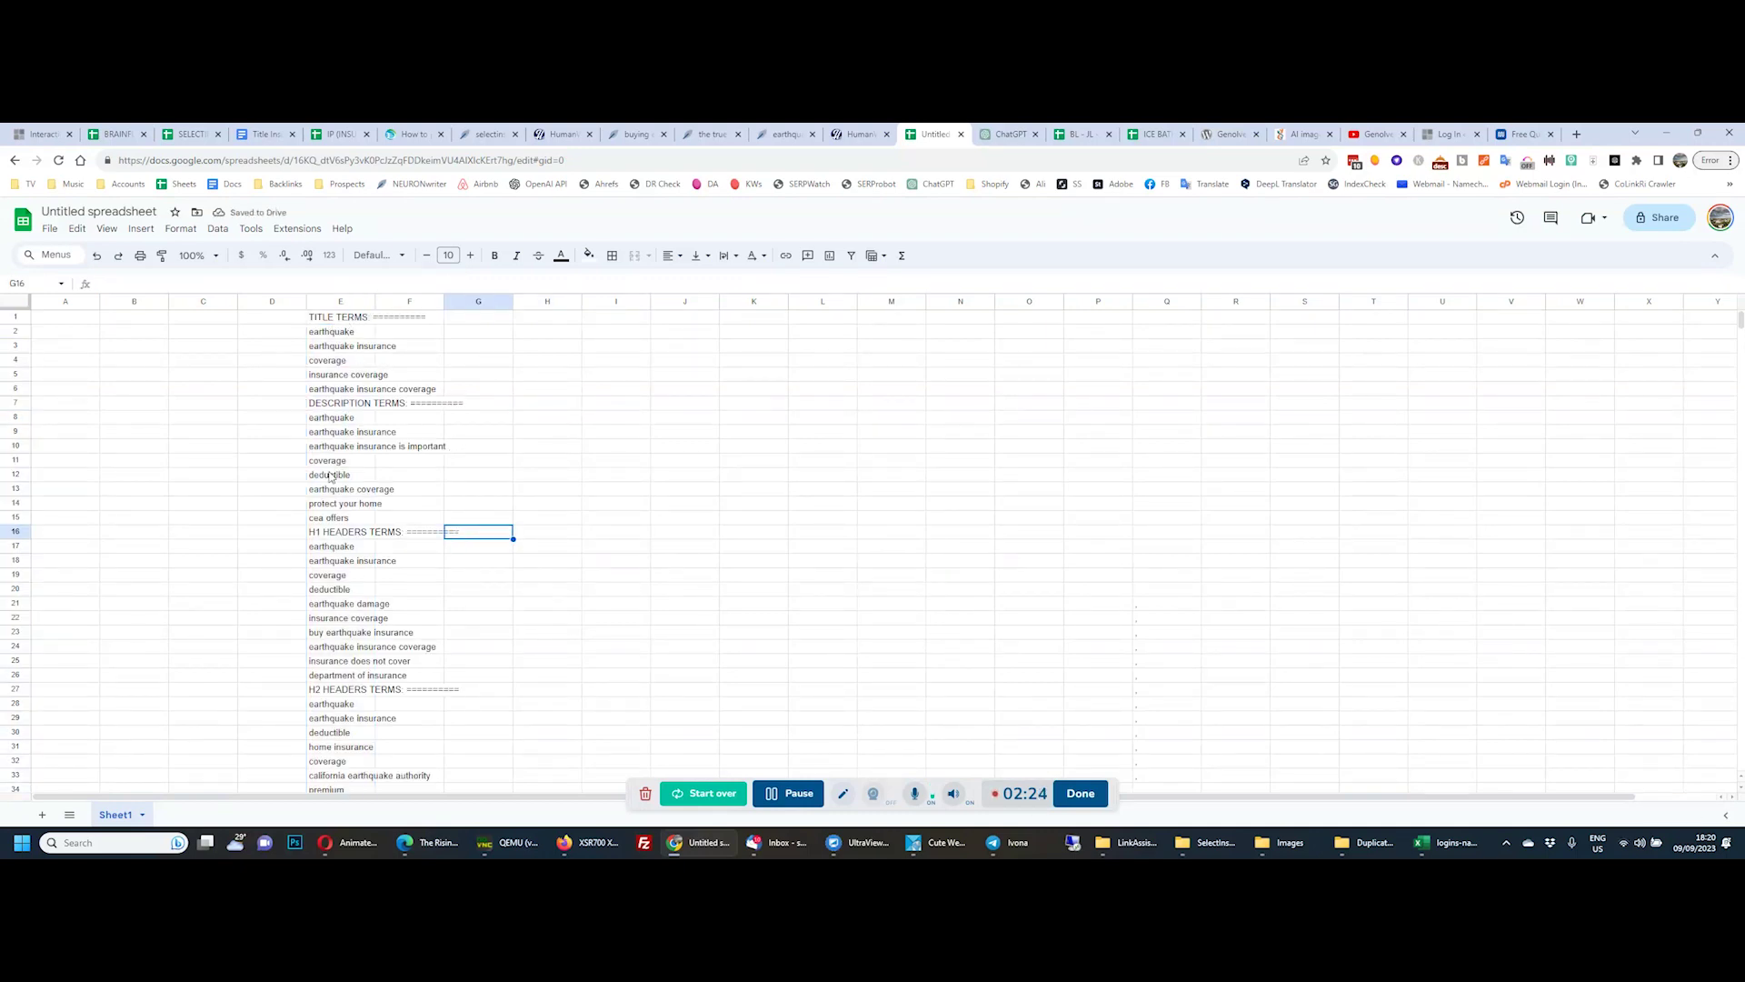
pyautogui.scroll(-3, 264, 570)
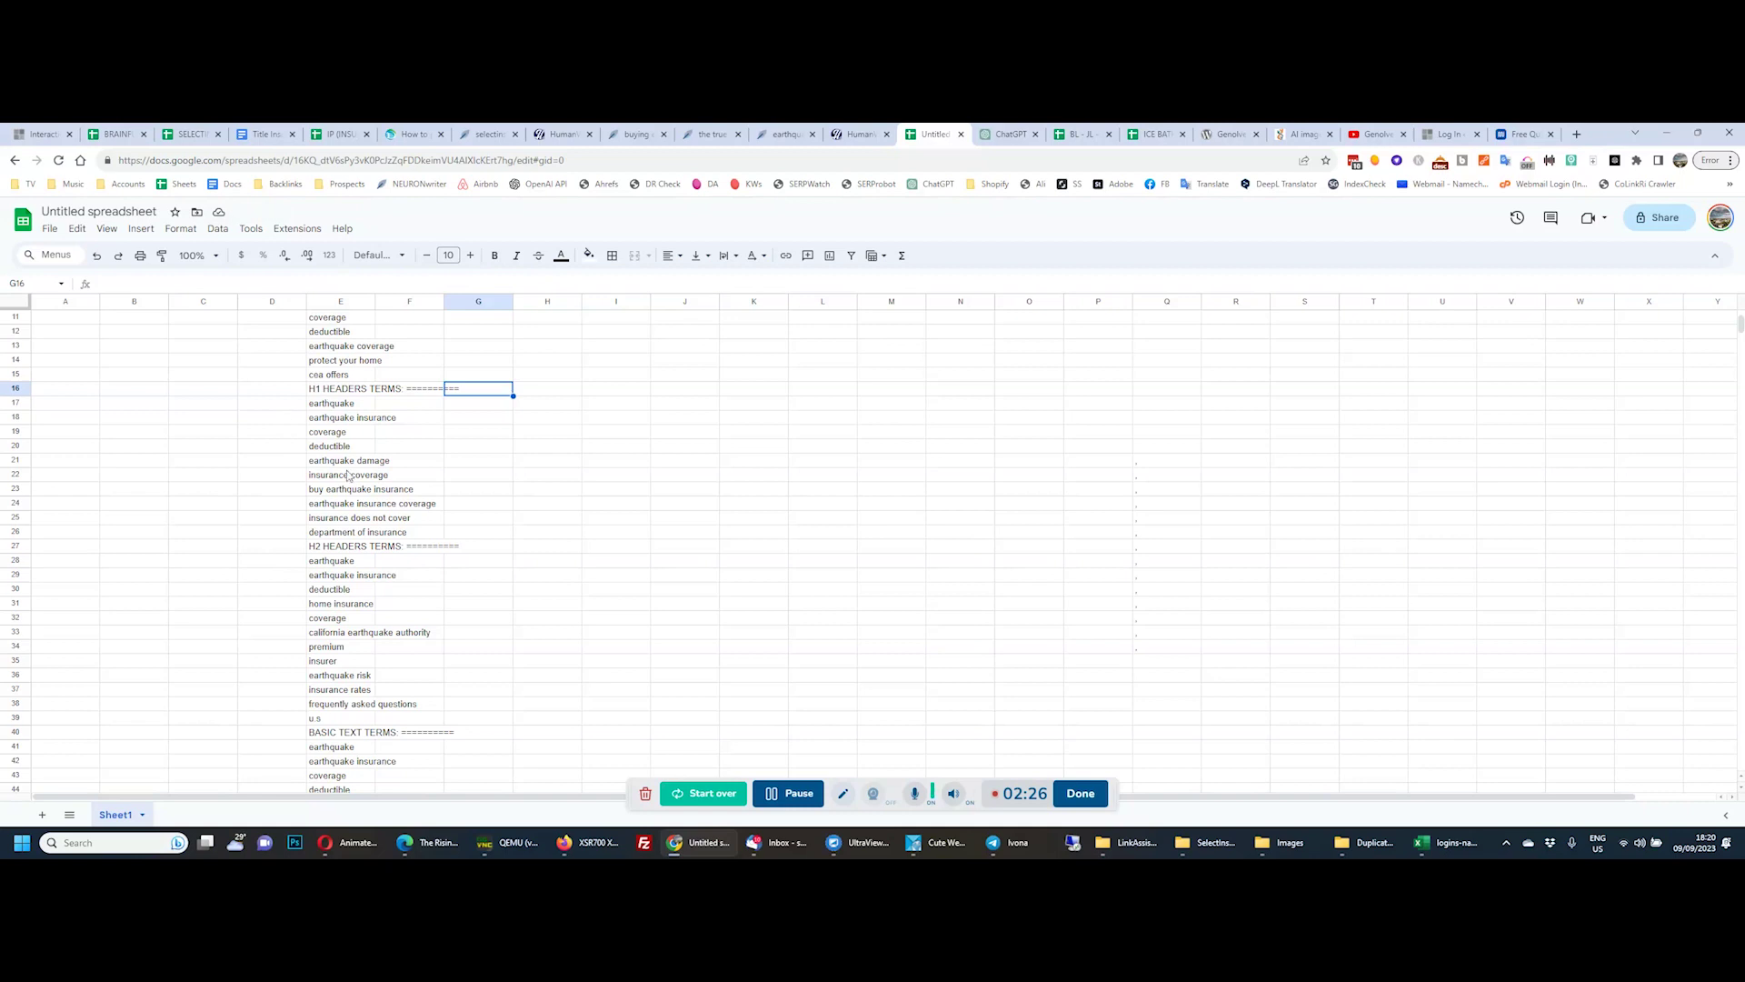
pyautogui.scroll(-3, 309, 446)
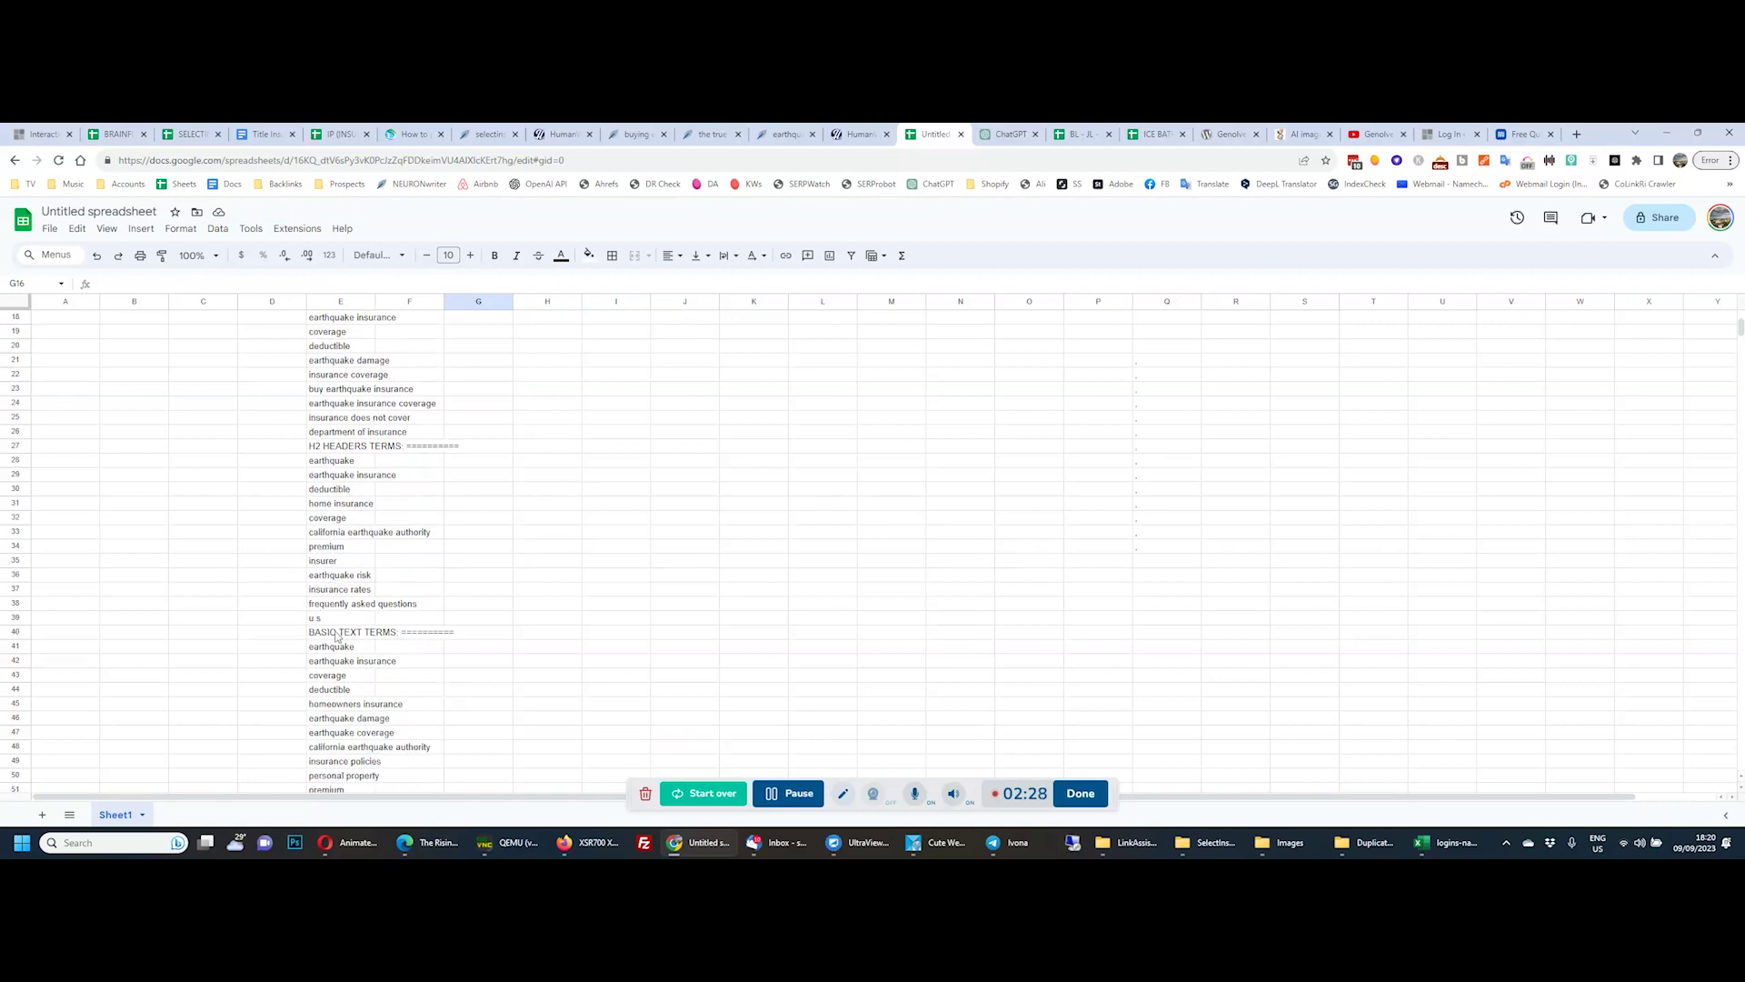
# Delete the EXTENDED TEXT TERMS heading in cell E73
pyautogui.click(338, 634)
pyautogui.scroll(-6, 623, 625)
pyautogui.scroll(-3, 624, 625)
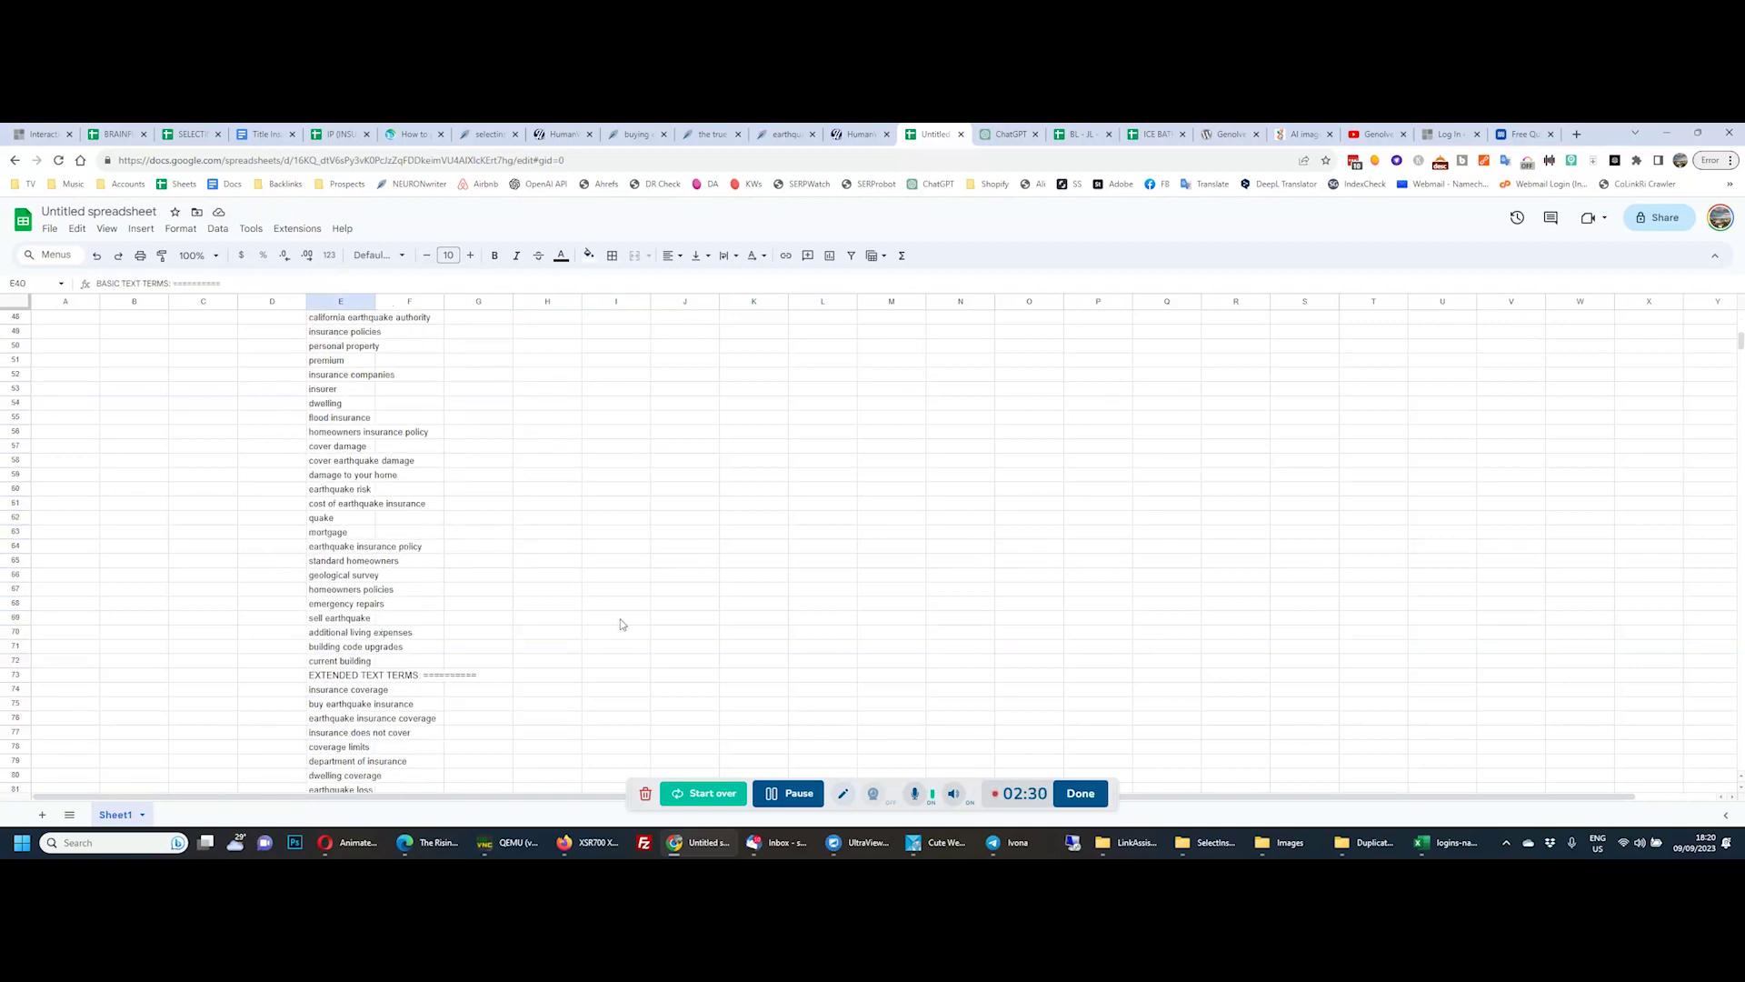
pyautogui.click(336, 677)
pyautogui.press('Delete')
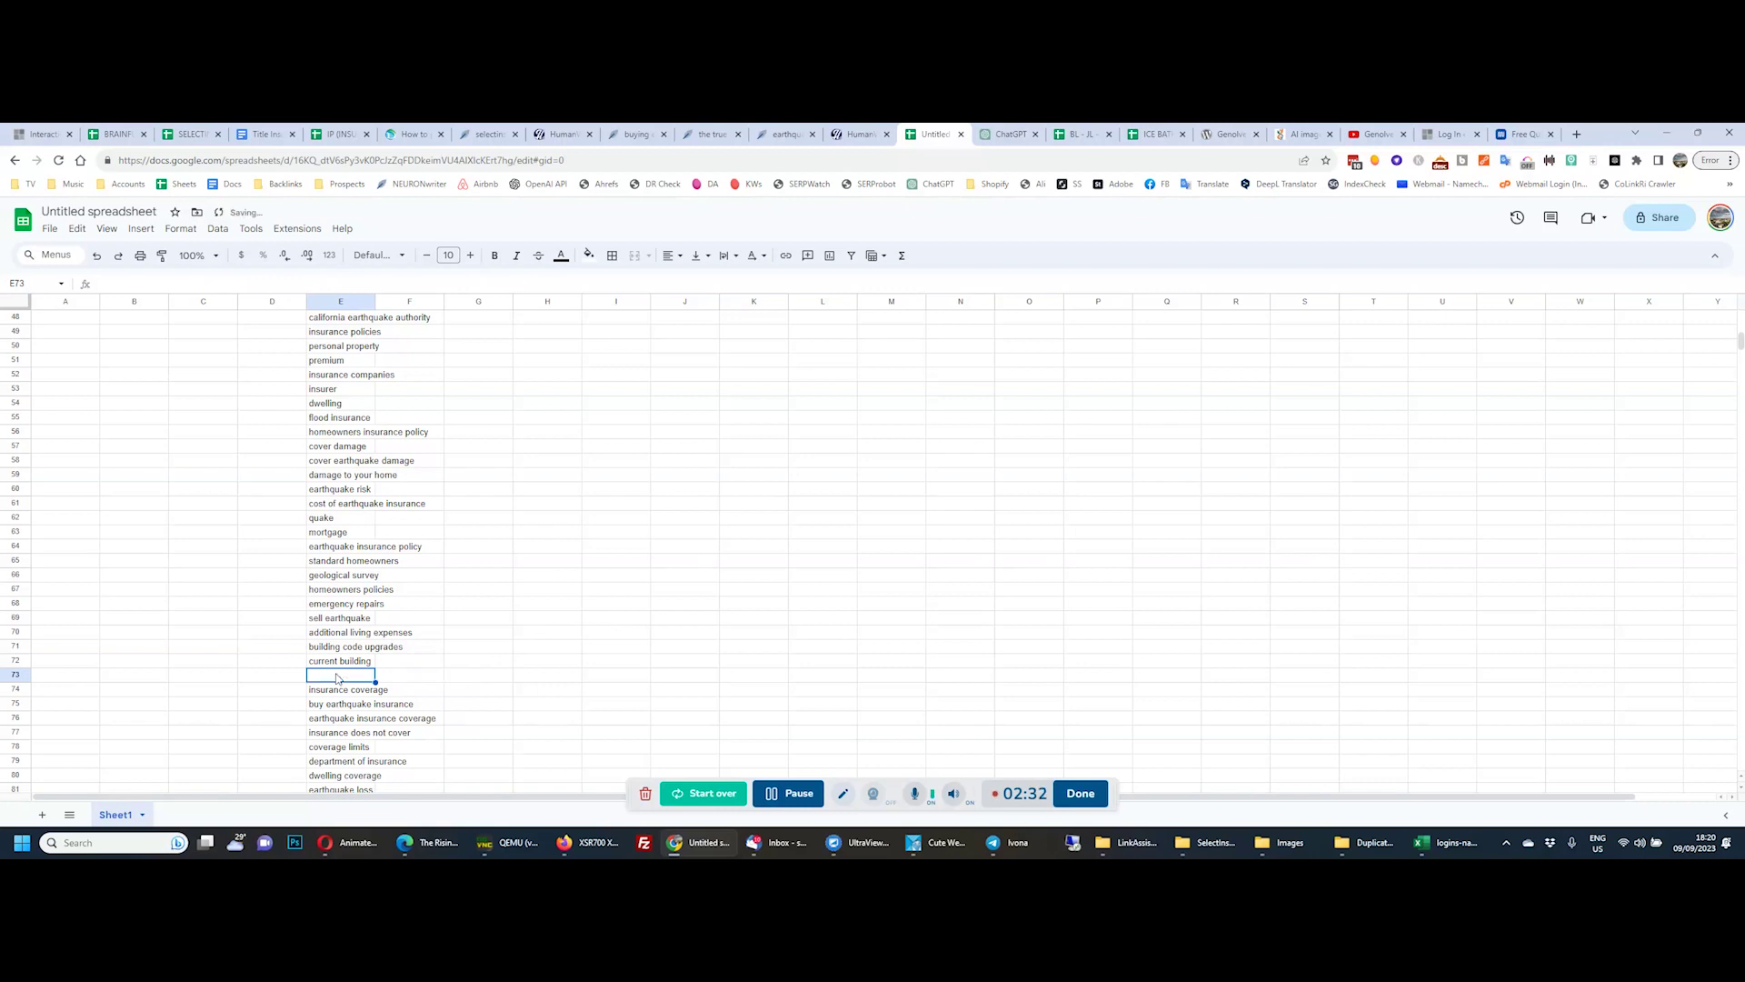
pyautogui.scroll(3, 482, 604)
# Copy the basic text terms in E41:E142
pyautogui.click(336, 357)
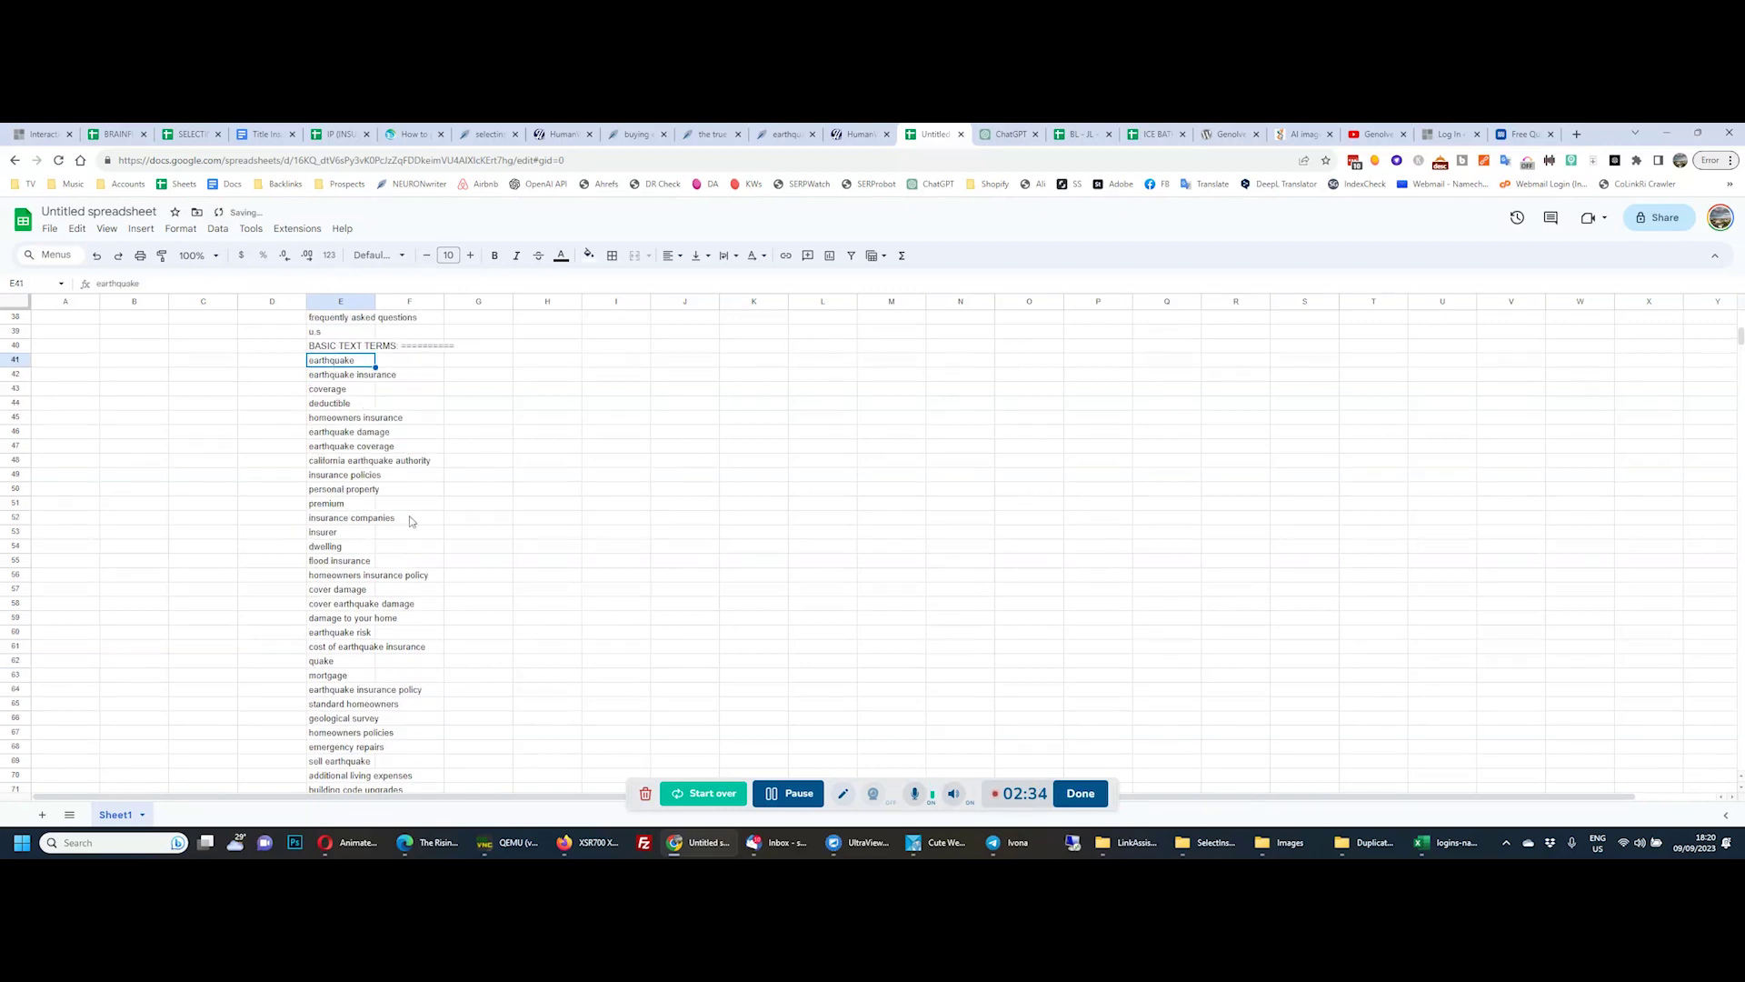
pyautogui.scroll(-19, 384, 627)
pyautogui.scroll(-8, 385, 627)
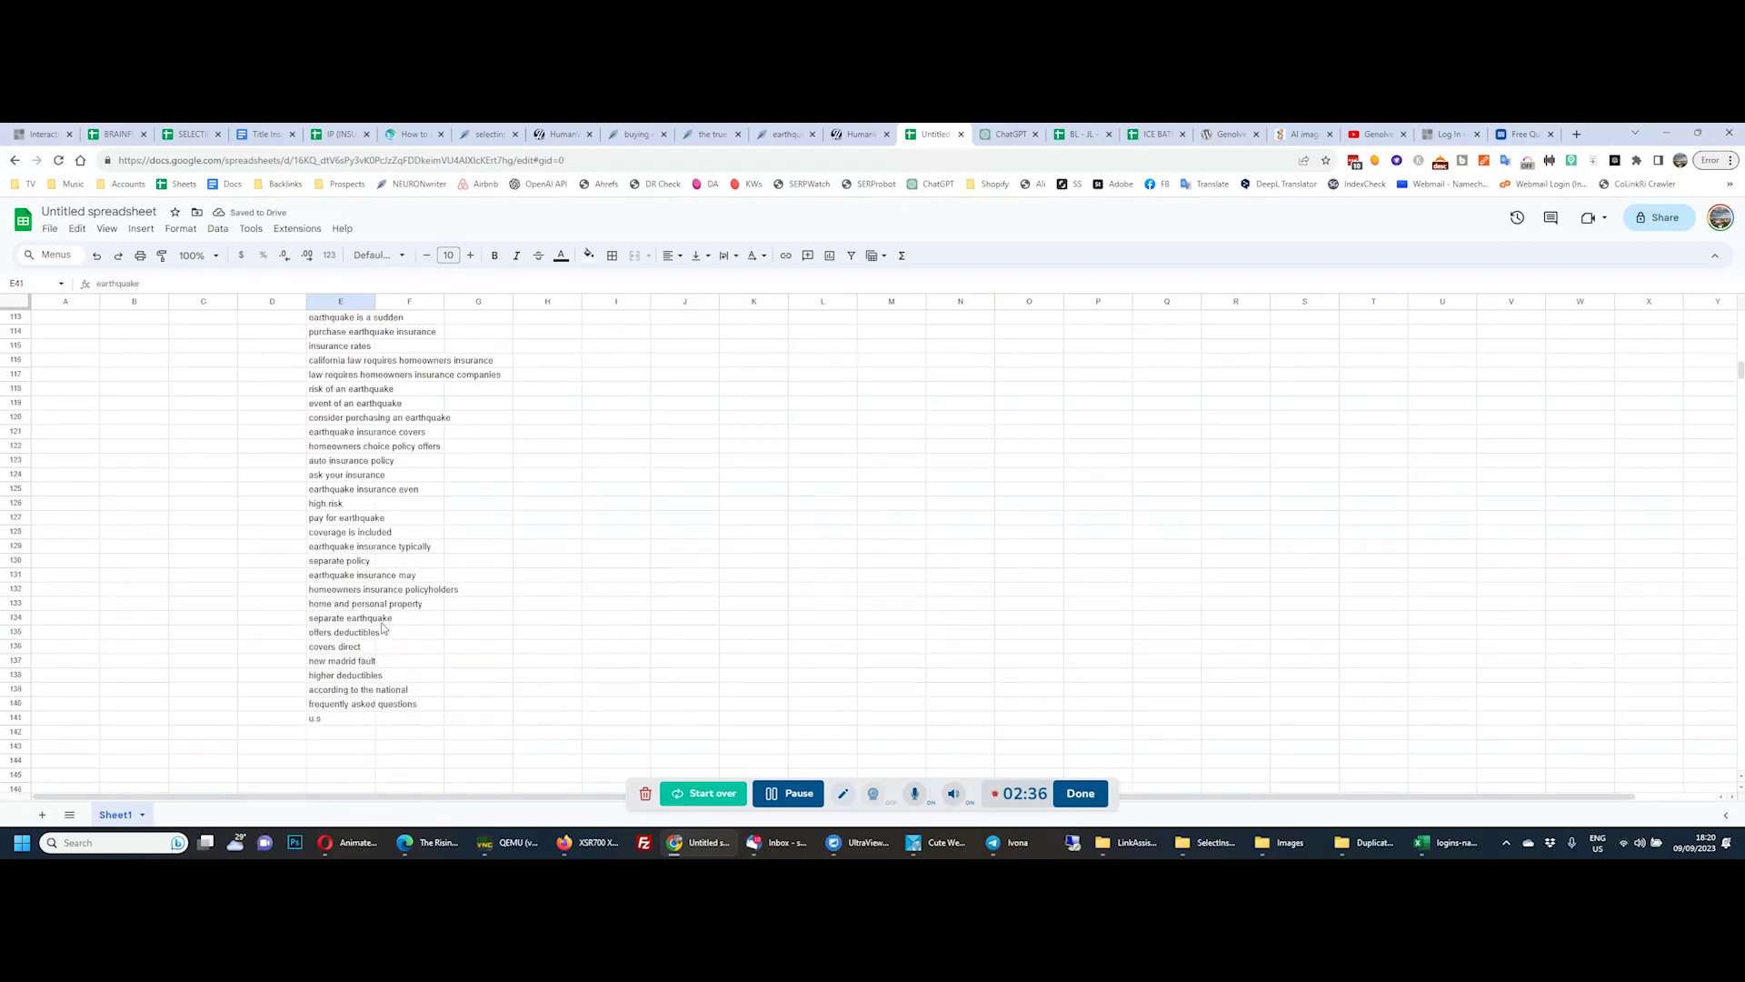
pyautogui.keyDown('shift'); pyautogui.click(353, 666); pyautogui.keyUp('shift')
pyautogui.hotkey('ctrl', 'c')
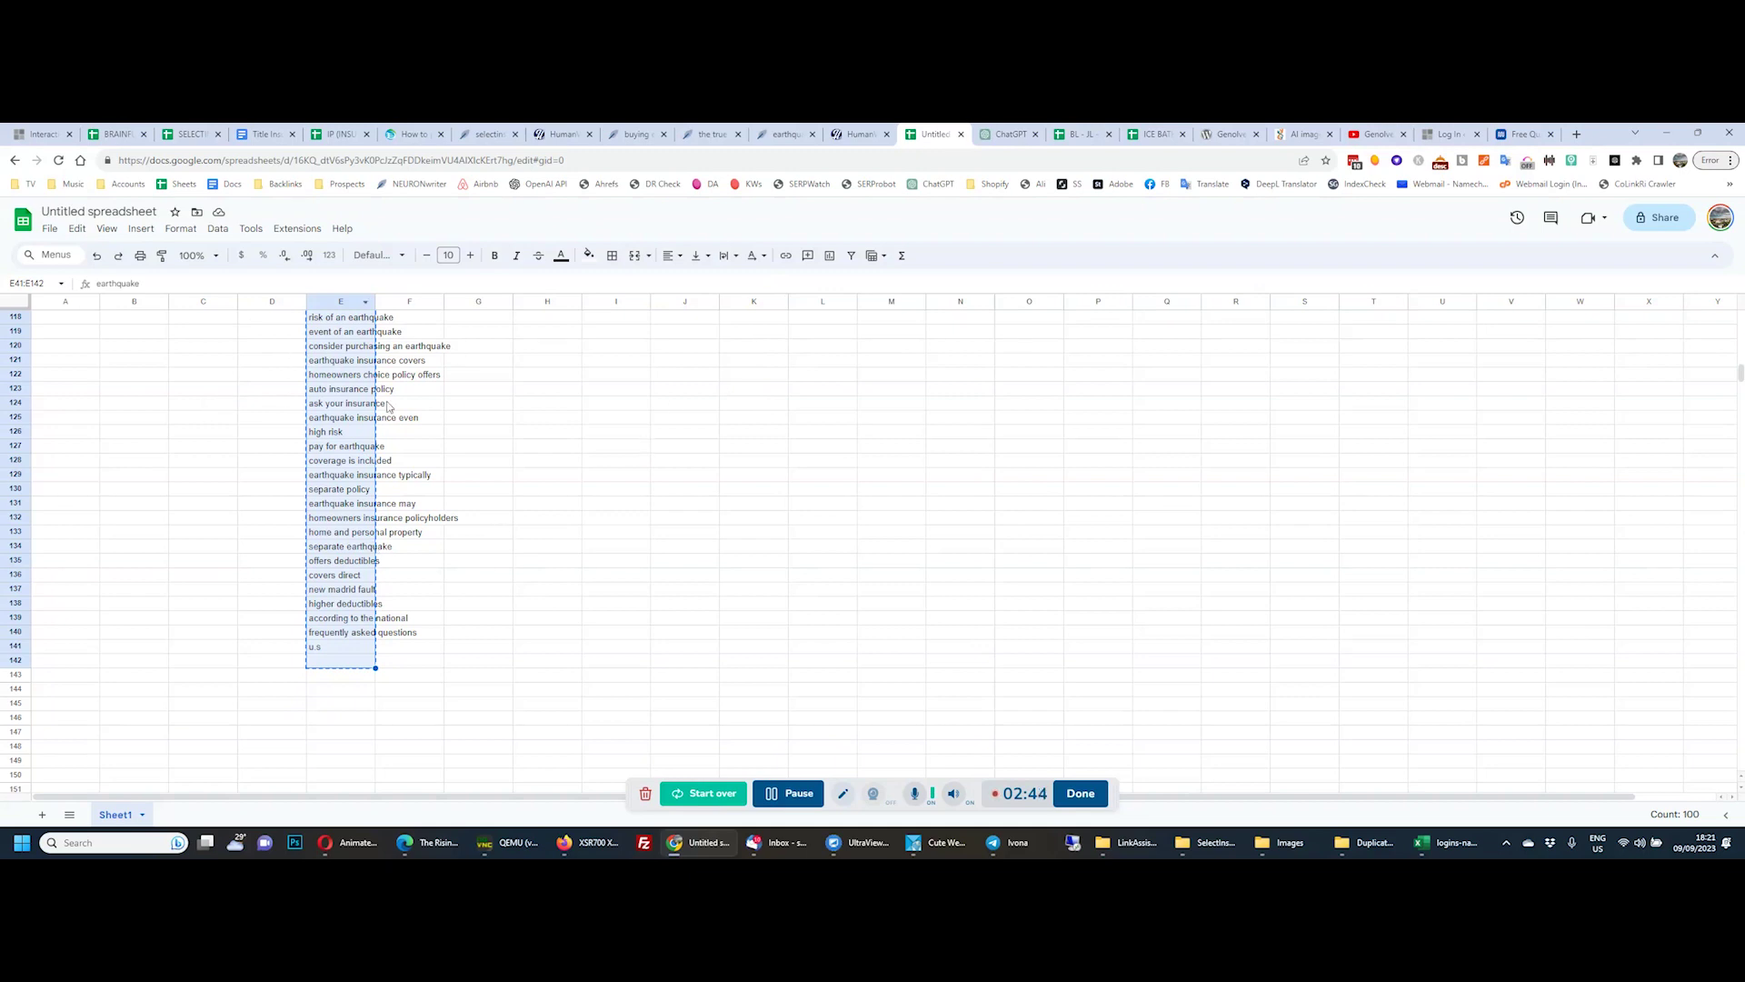
pyautogui.click(859, 134)
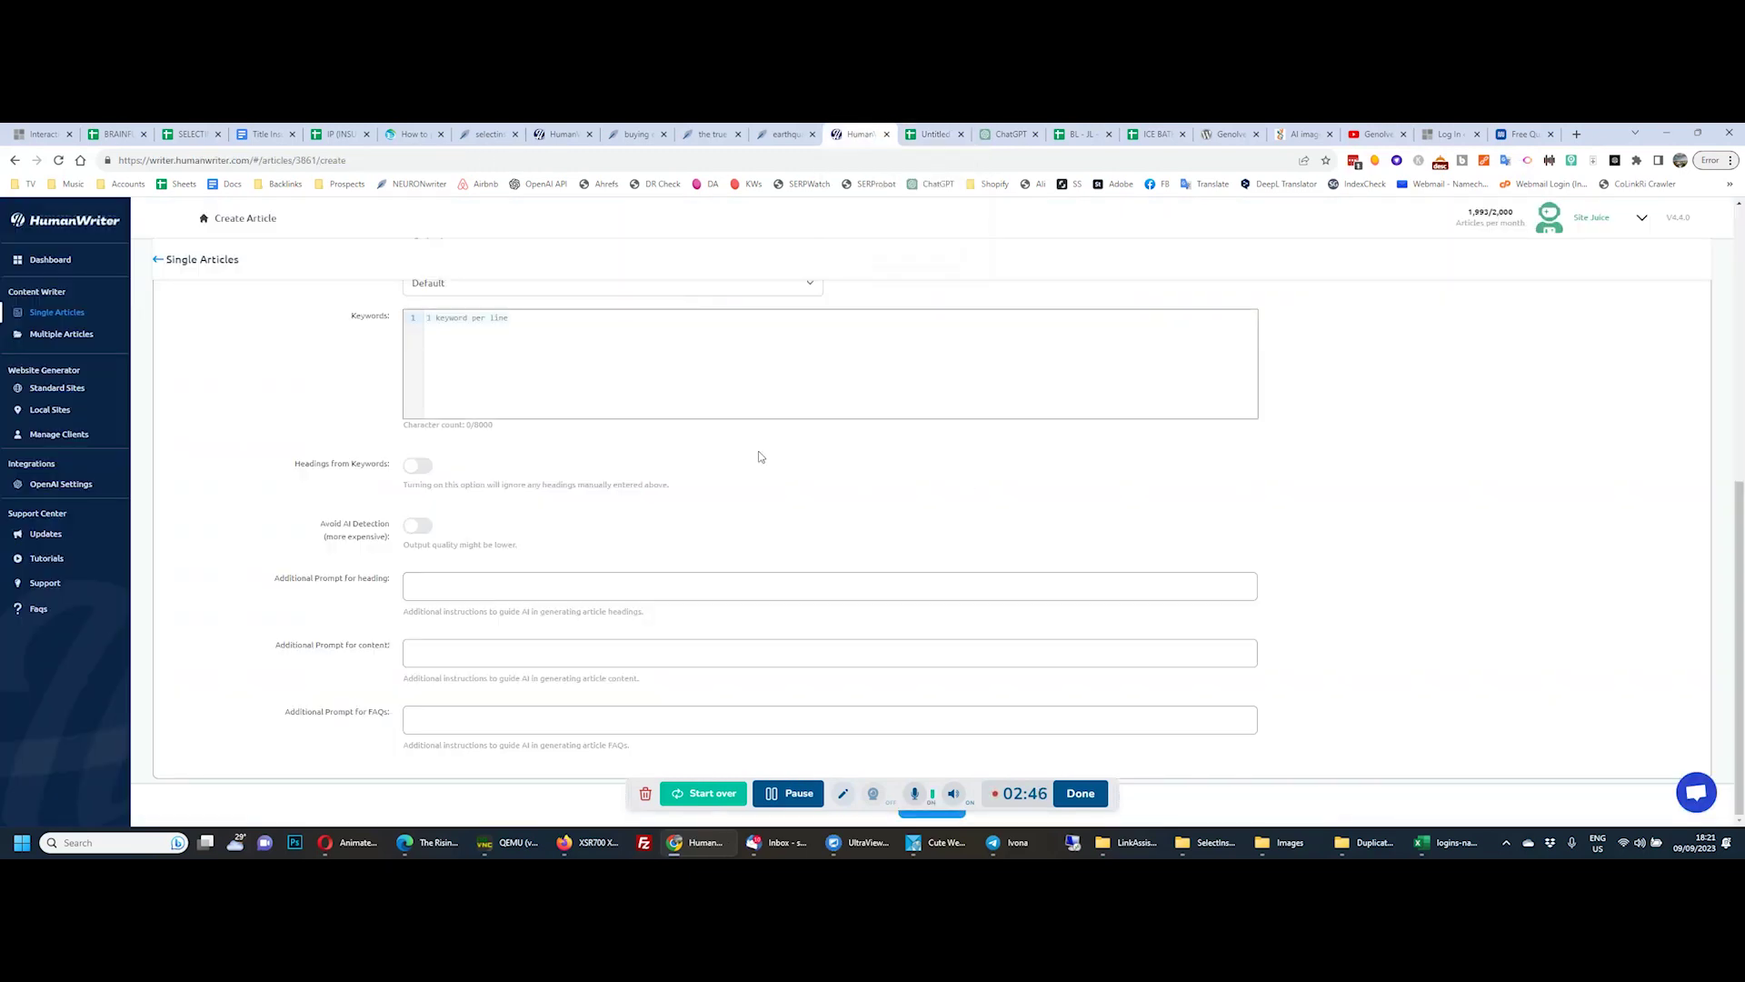
# Paste the 101 copied terms into the Keywords box, removing the trailing blank line
pyautogui.click(501, 331)
pyautogui.scroll(2, 317, 340)
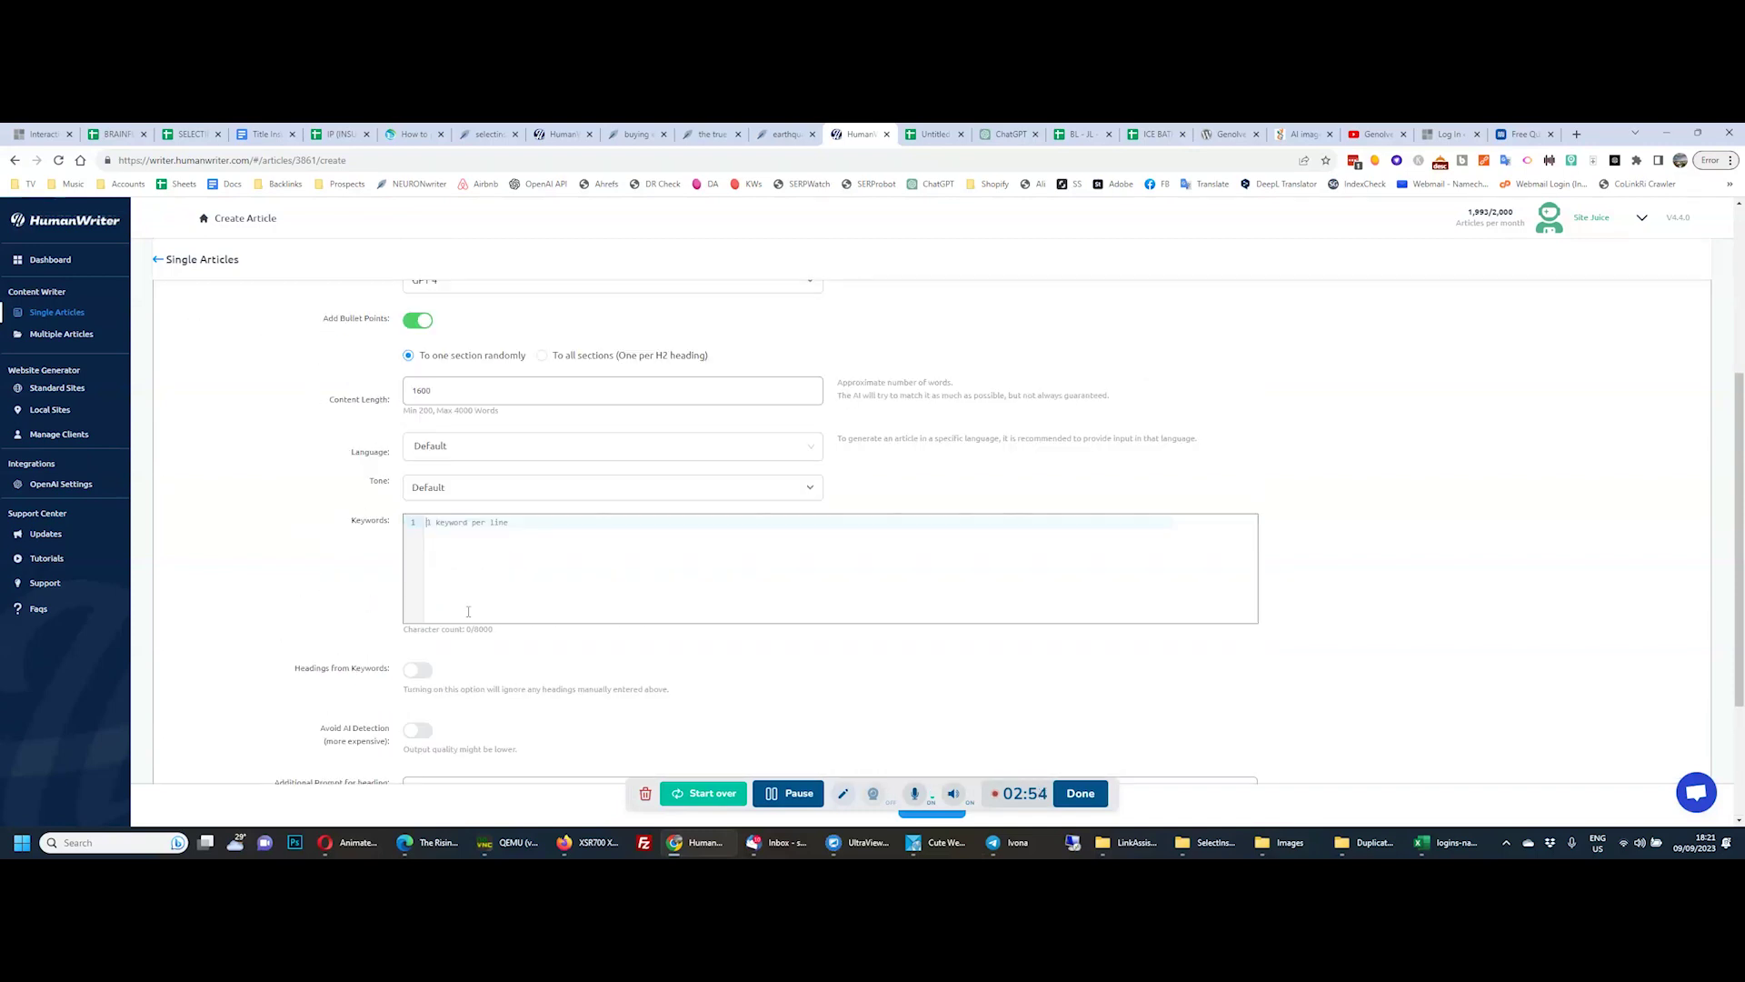
pyautogui.hotkey('ctrl', 'v')
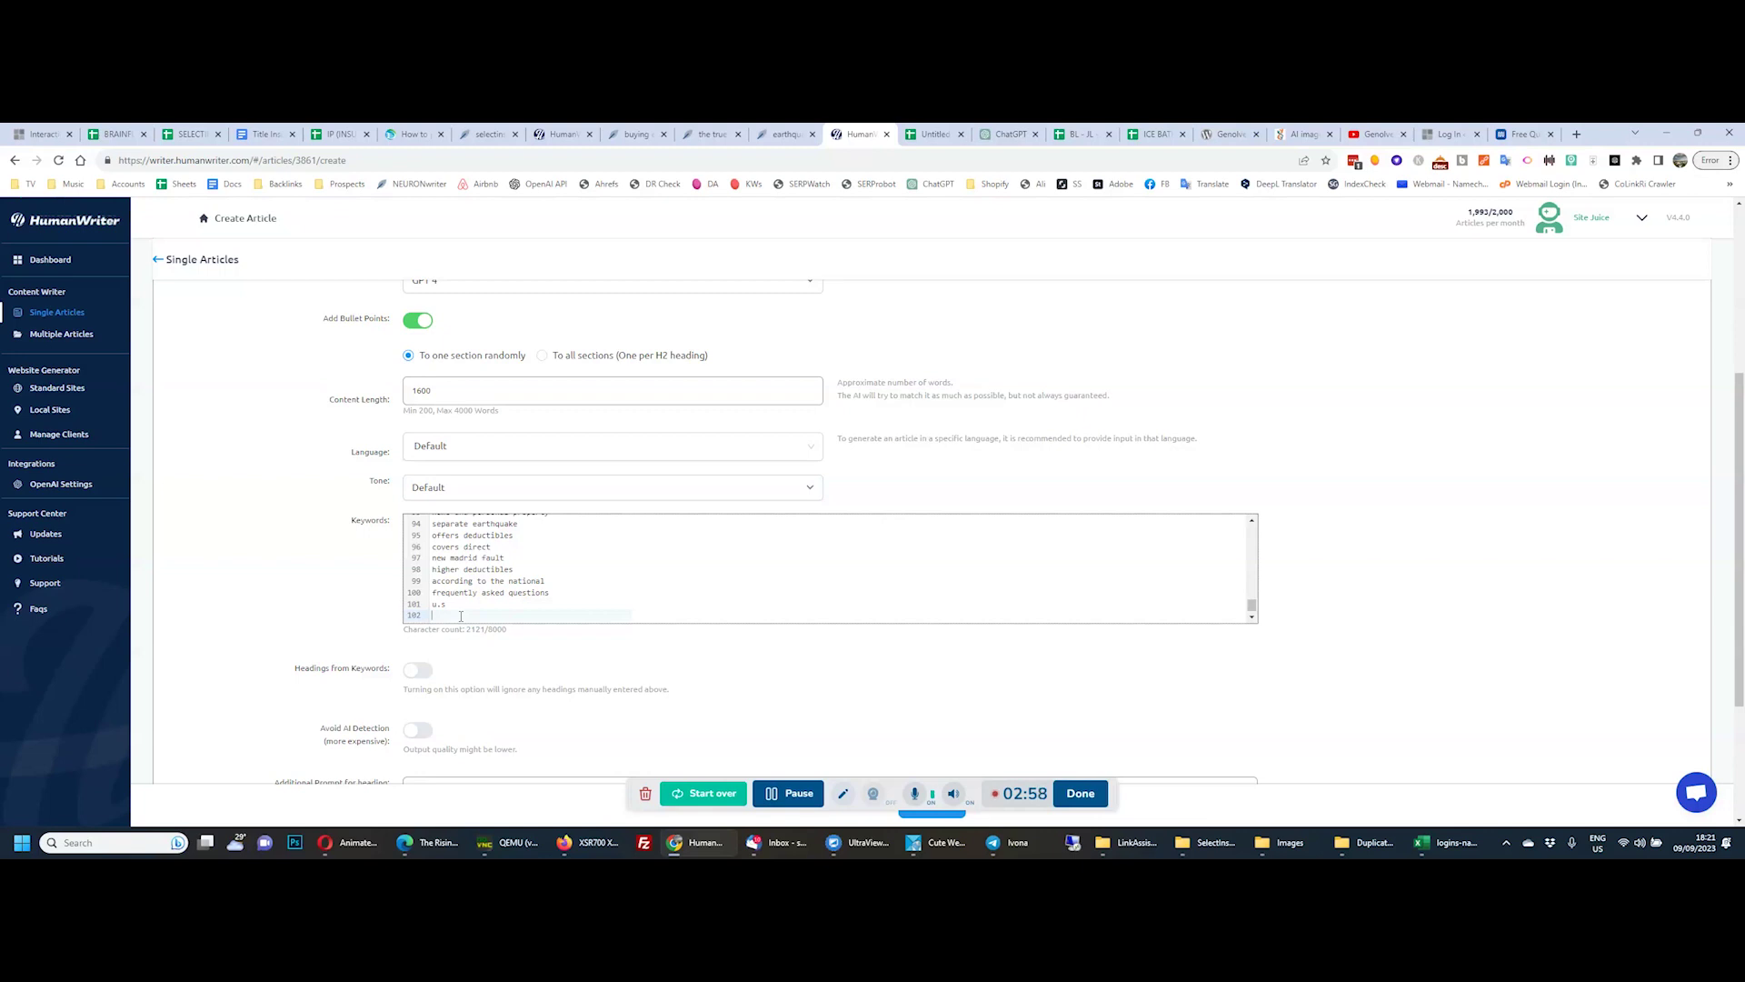
pyautogui.press('BackSpace')
pyautogui.scroll(-1, 315, 614)
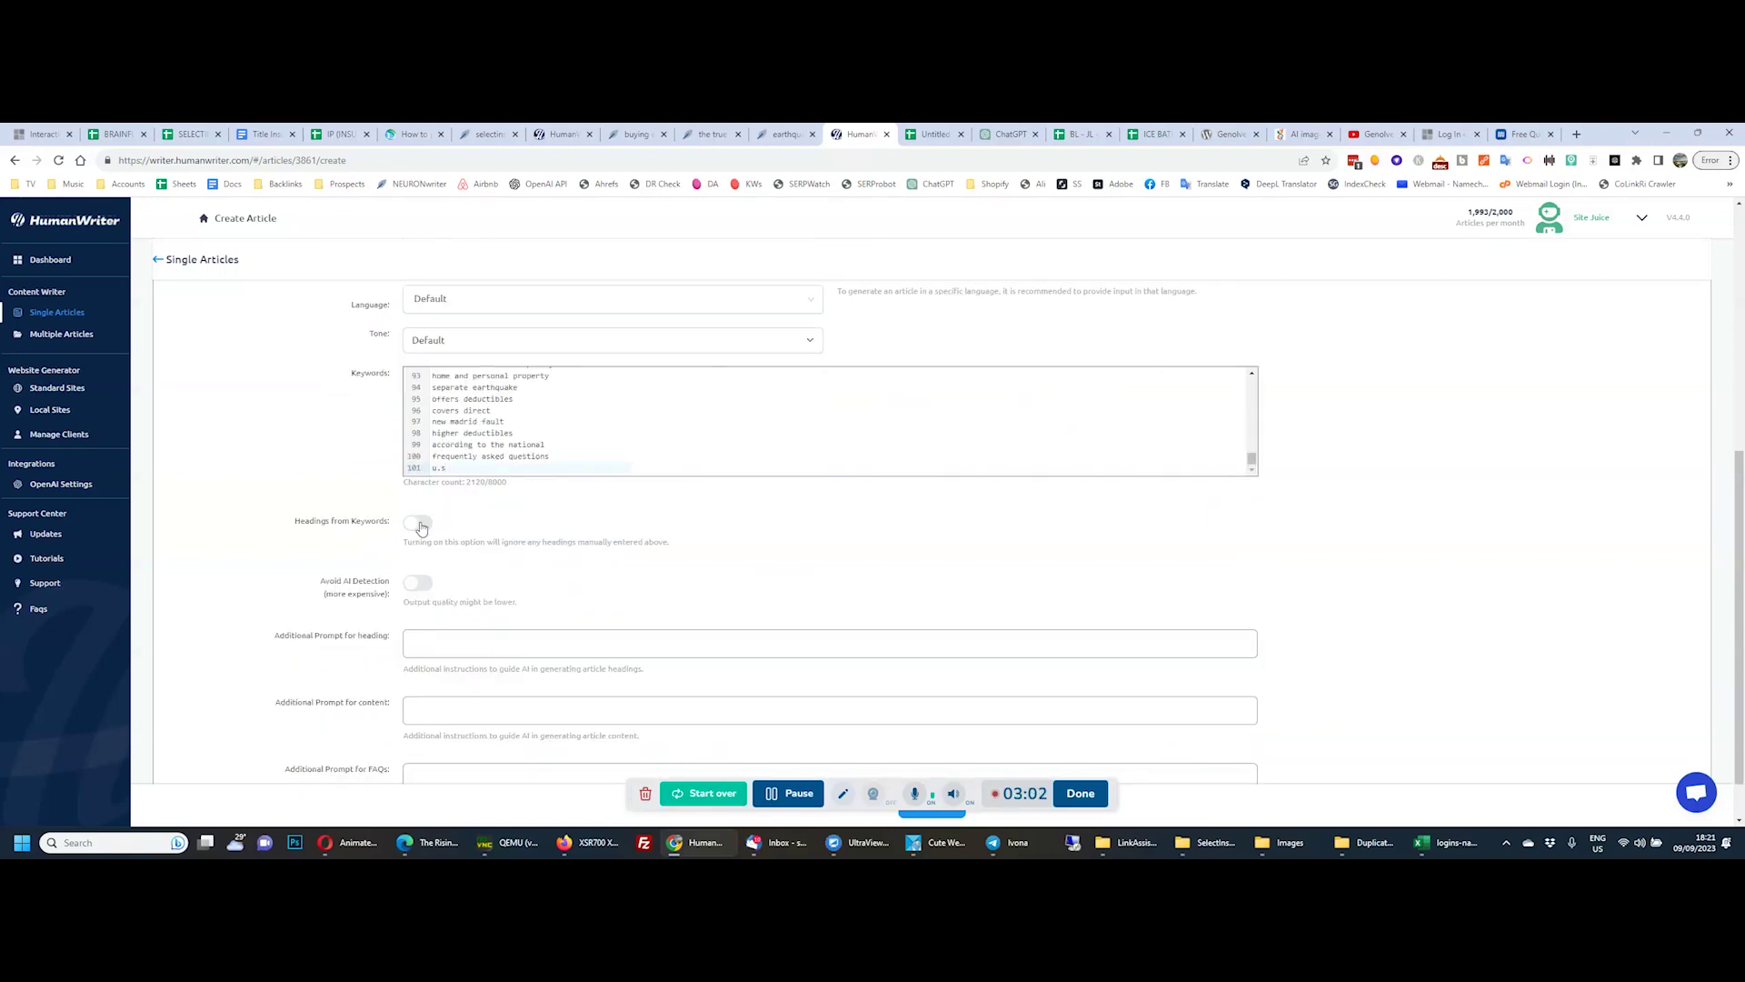
pyautogui.scroll(7, 482, 432)
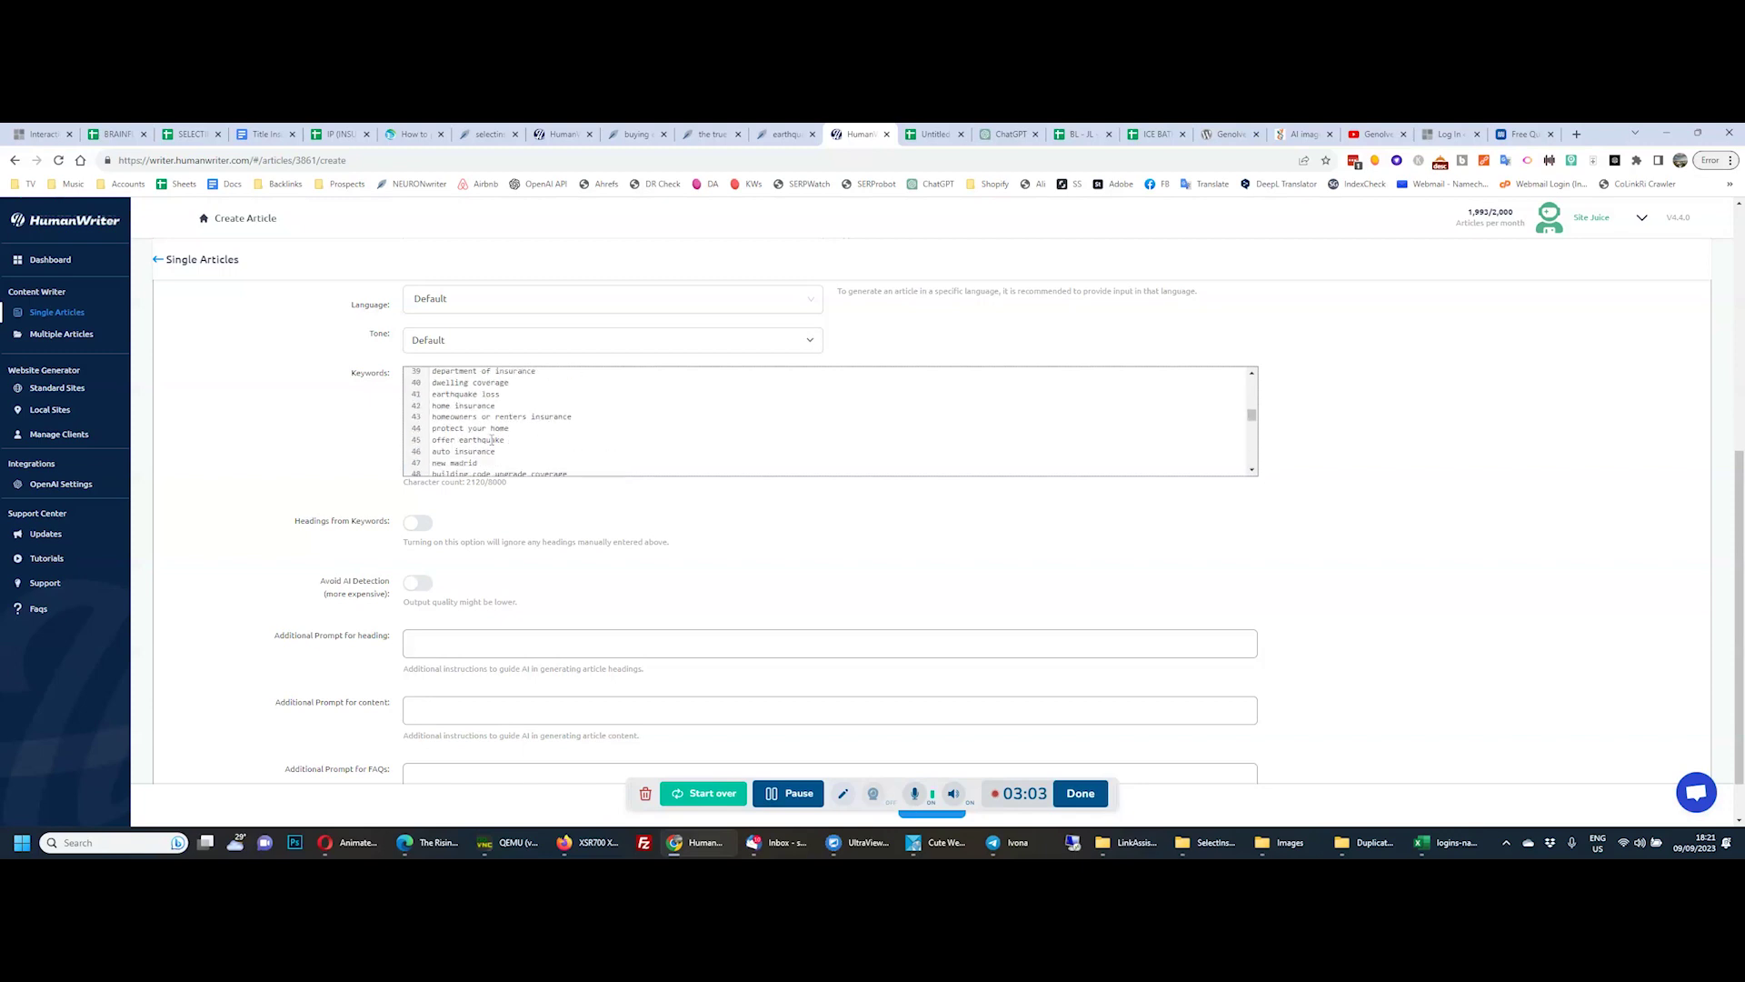
pyautogui.scroll(-7, 491, 442)
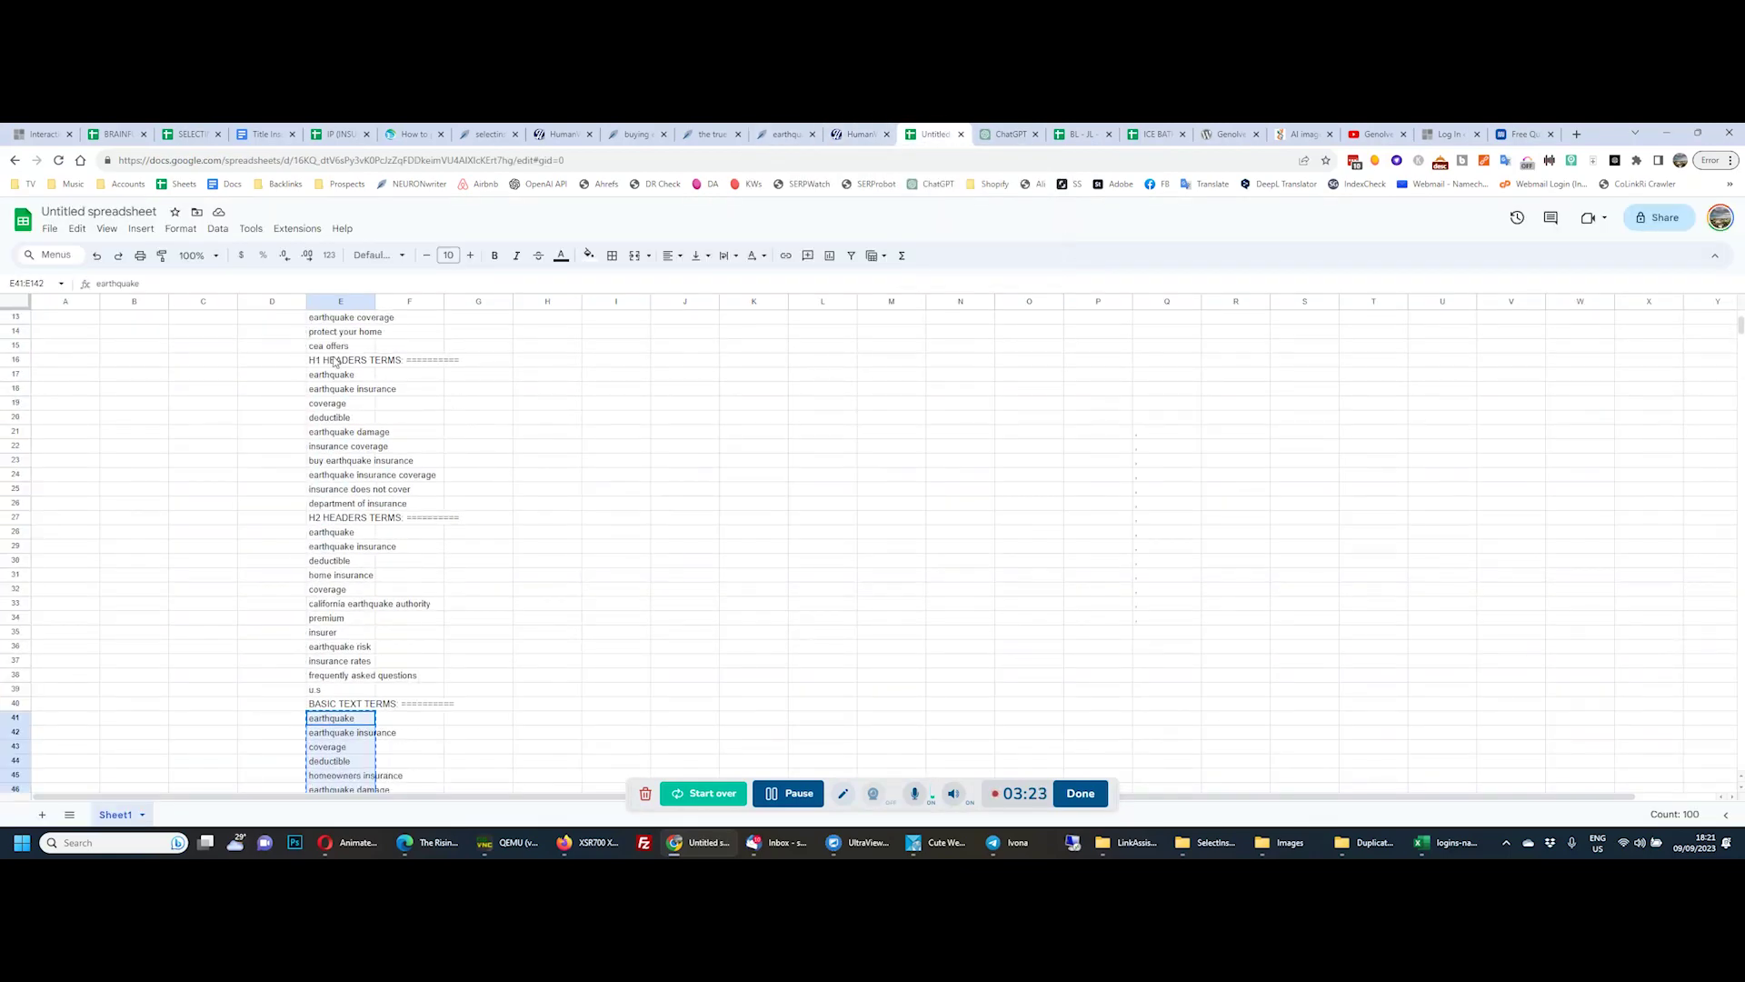
# Select the H2 header terms in cells E28:E39 of the spreadsheet
pyautogui.press('Up')
pyautogui.press('Up')
pyautogui.press('Up')
pyautogui.press('Up')
pyautogui.press('Up')
pyautogui.press('Up')
pyautogui.press('Up')
pyautogui.press('Up')
pyautogui.press('Up')
pyautogui.press('Up')
pyautogui.press('Up')
pyautogui.press('Up')
pyautogui.press('Up')
pyautogui.press('Up')
pyautogui.press('Up')
pyautogui.press('Up')
pyautogui.press('Up')
pyautogui.press('Up')
pyautogui.press('Up')
pyautogui.press('Up')
pyautogui.scroll(-1, 548, 440)
pyautogui.scroll(-1, 548, 440)
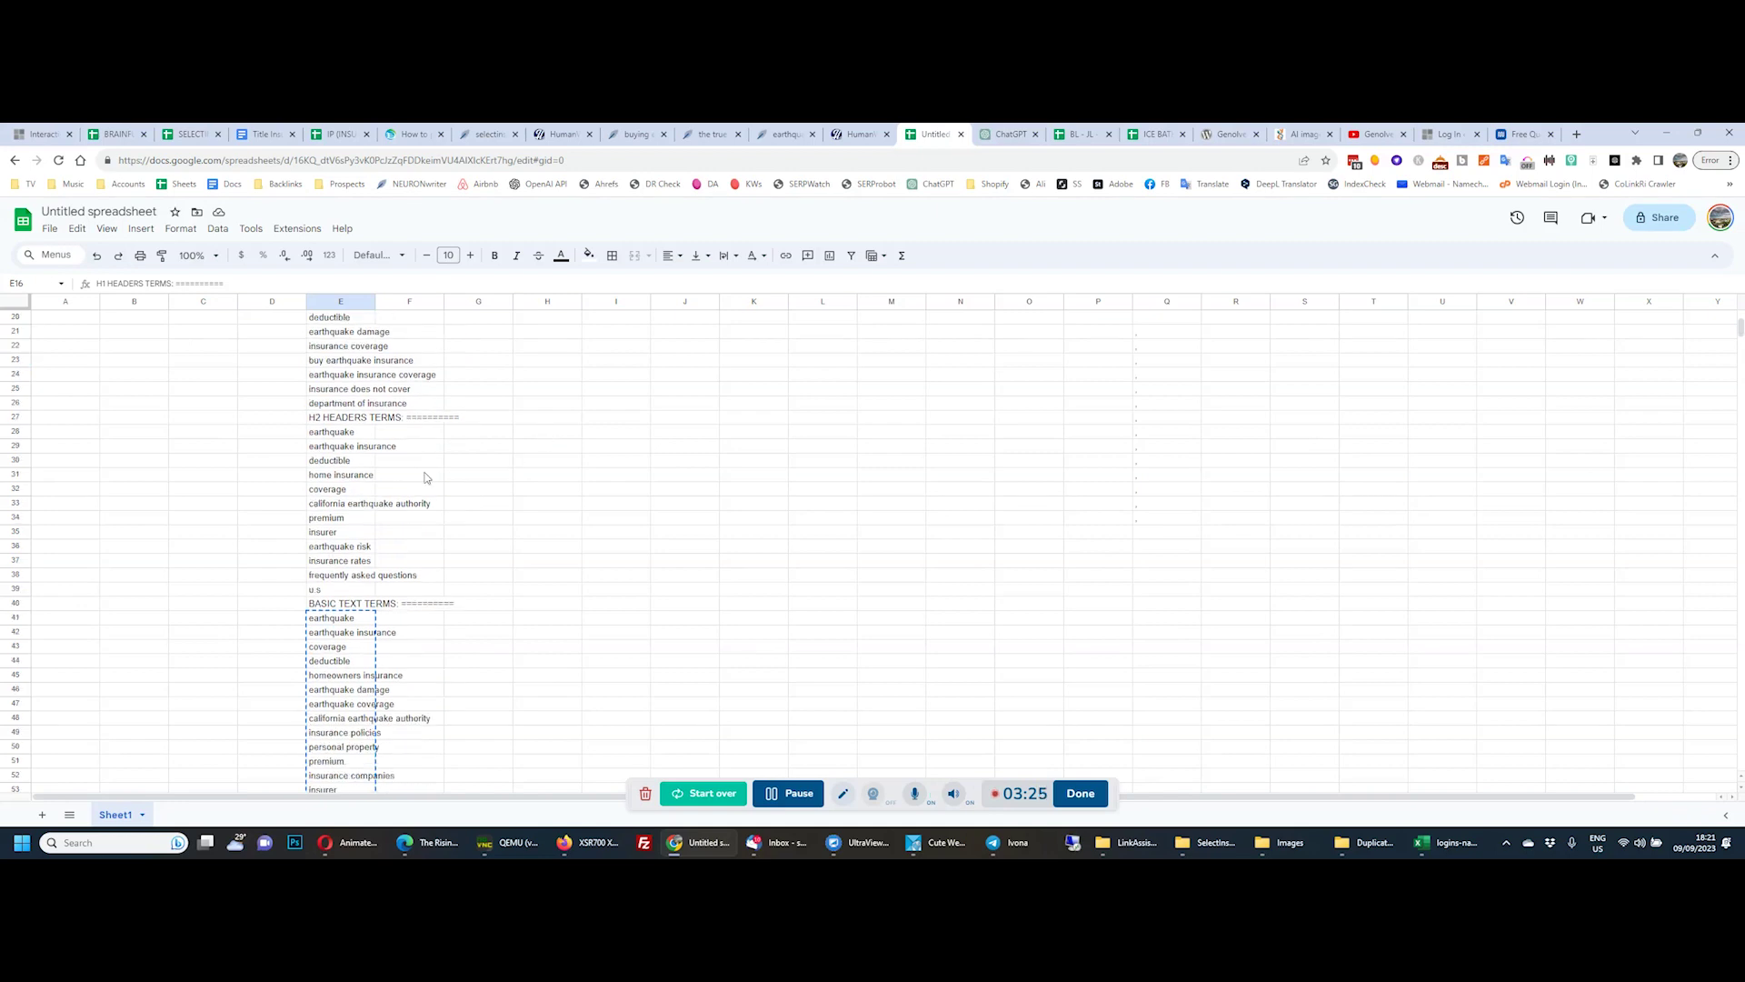
pyautogui.click(332, 434)
pyautogui.keyDown('shift'); pyautogui.click(362, 591); pyautogui.keyUp('shift')
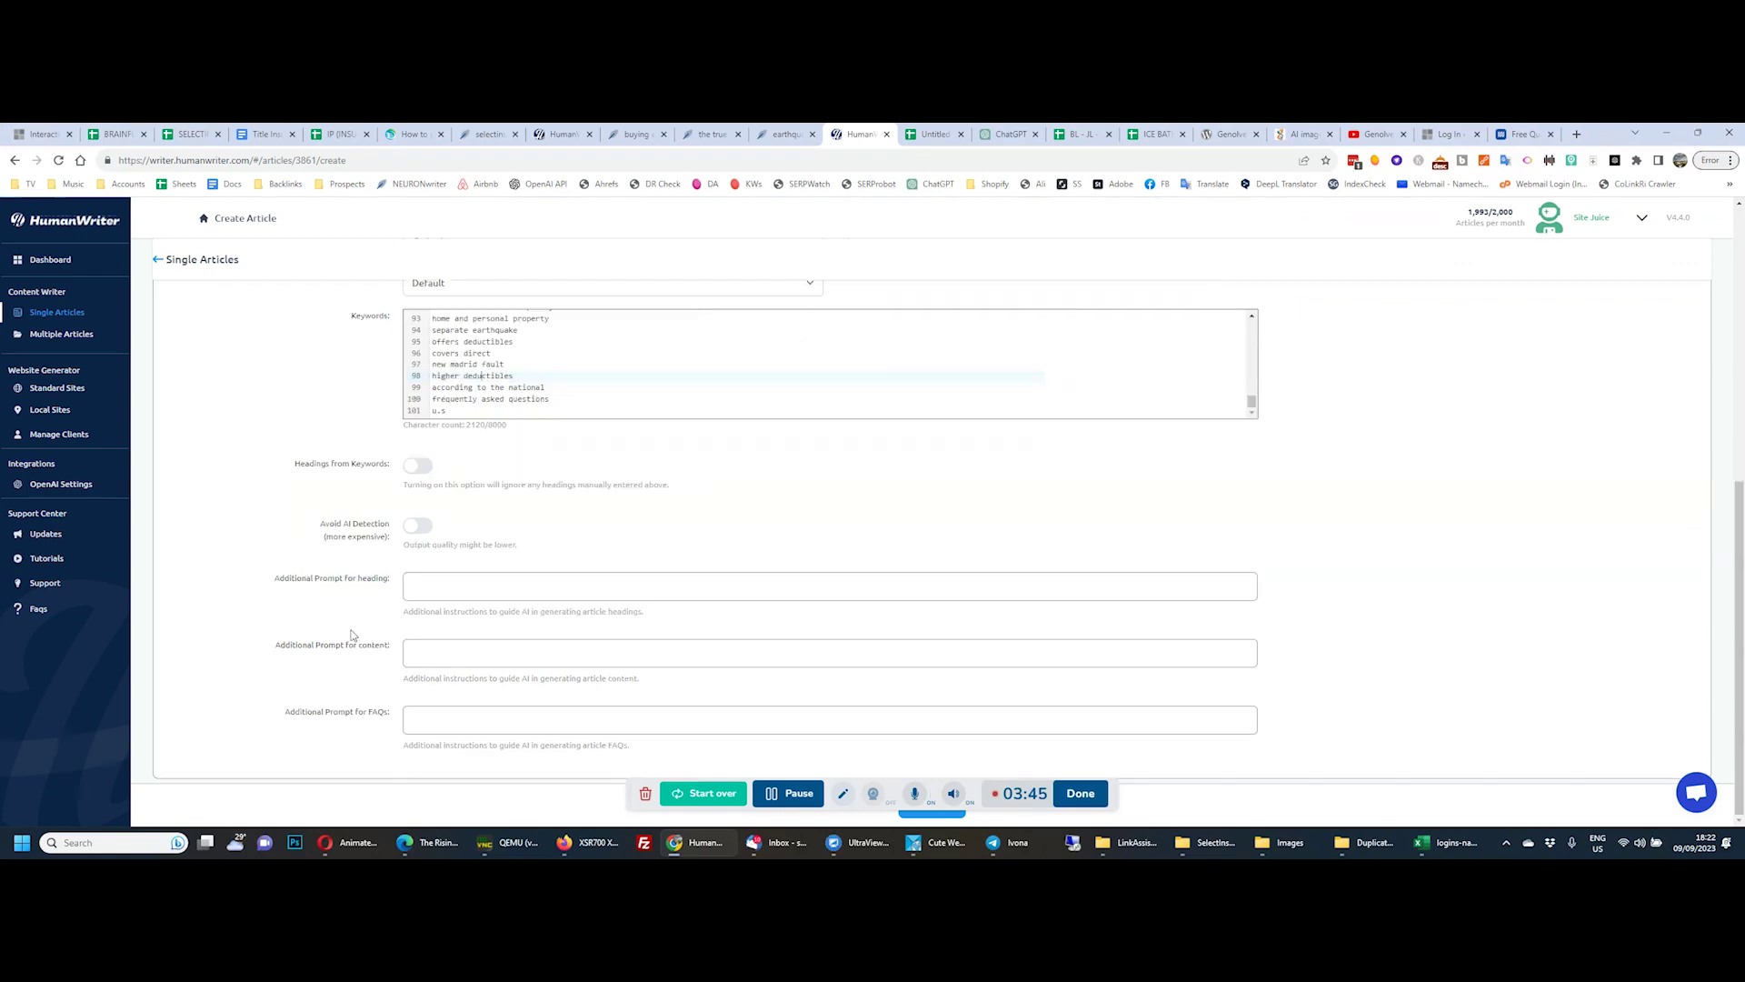
# Set the heading prompt to 'include these words :' followed by the pasted H2 terms
pyautogui.click(434, 588)
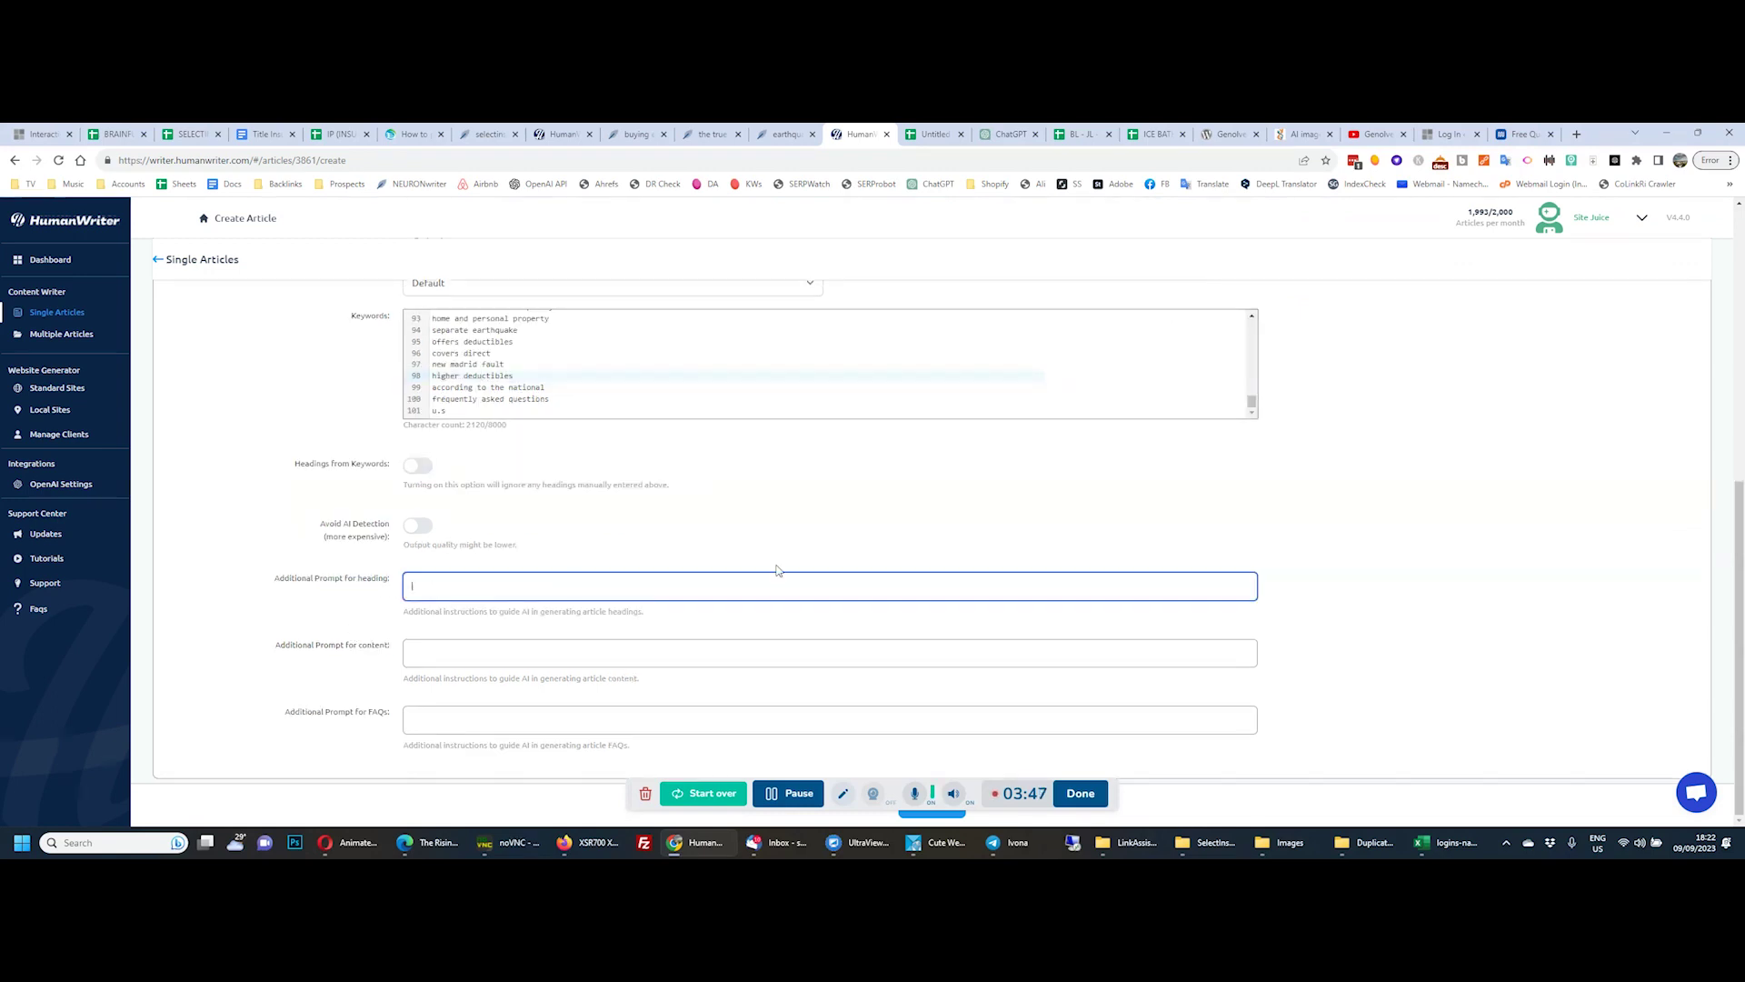
pyautogui.write('include these words :')
pyautogui.hotkey('ctrl', 'v')
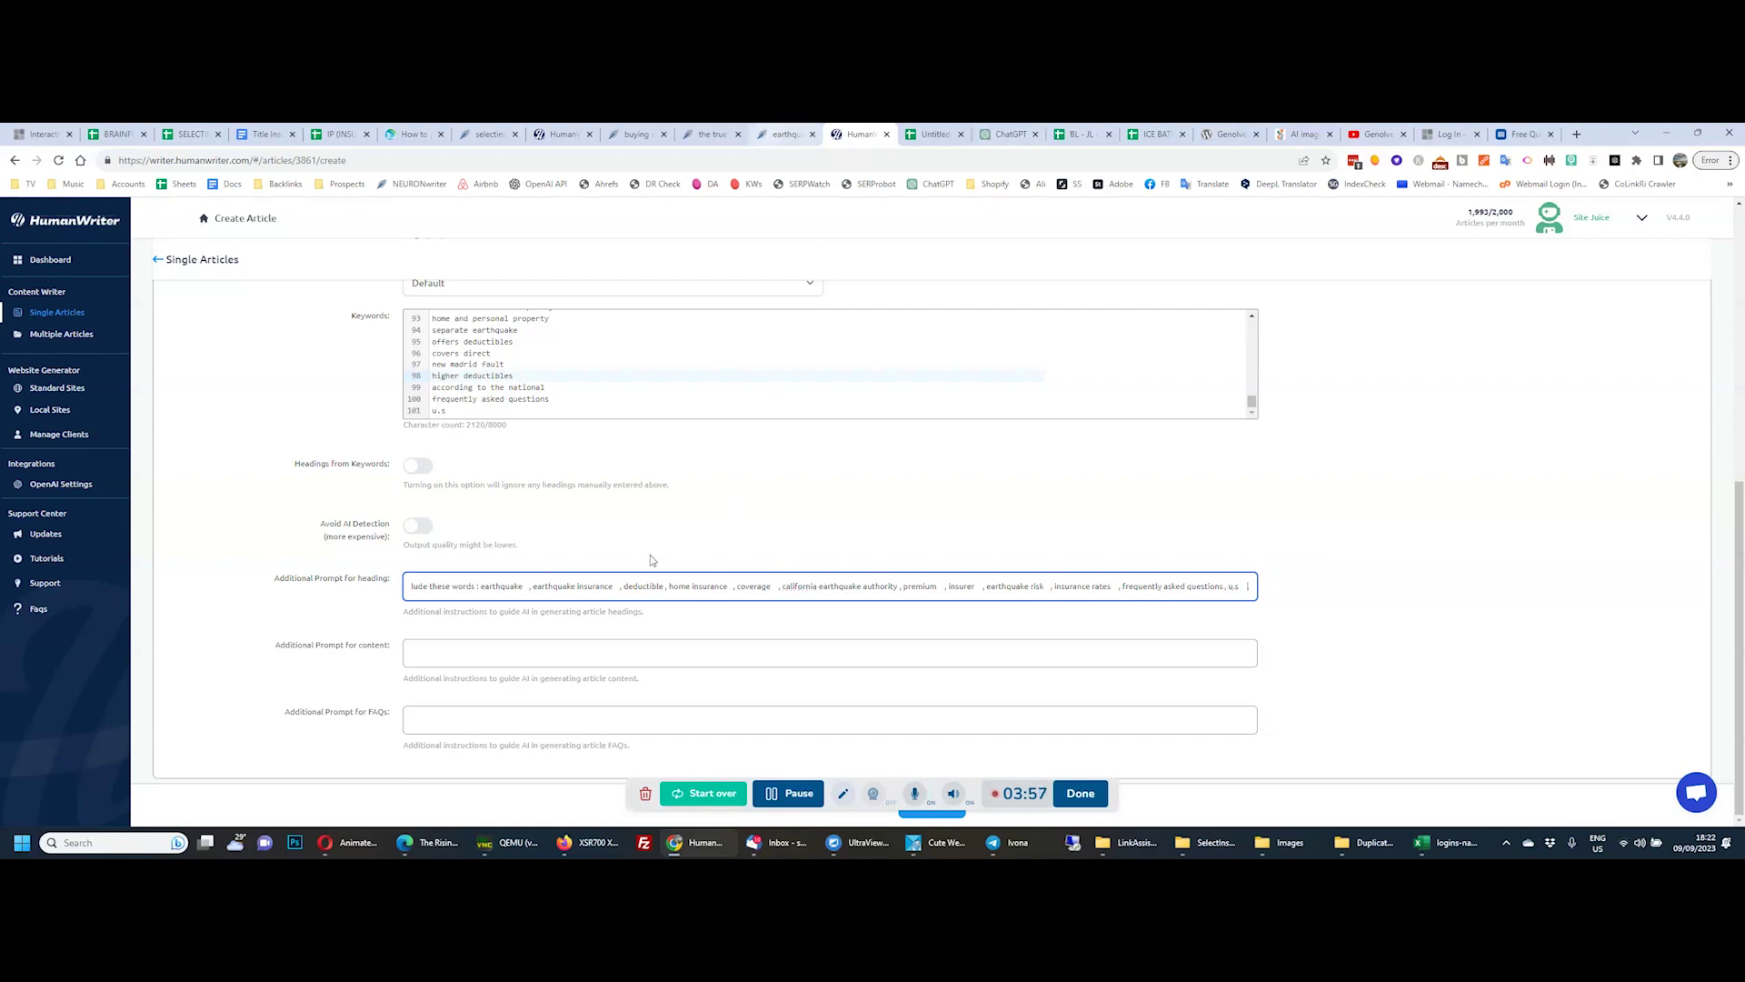
# Enter 'use NLP' as the additional prompt for FAQs
pyautogui.click(470, 650)
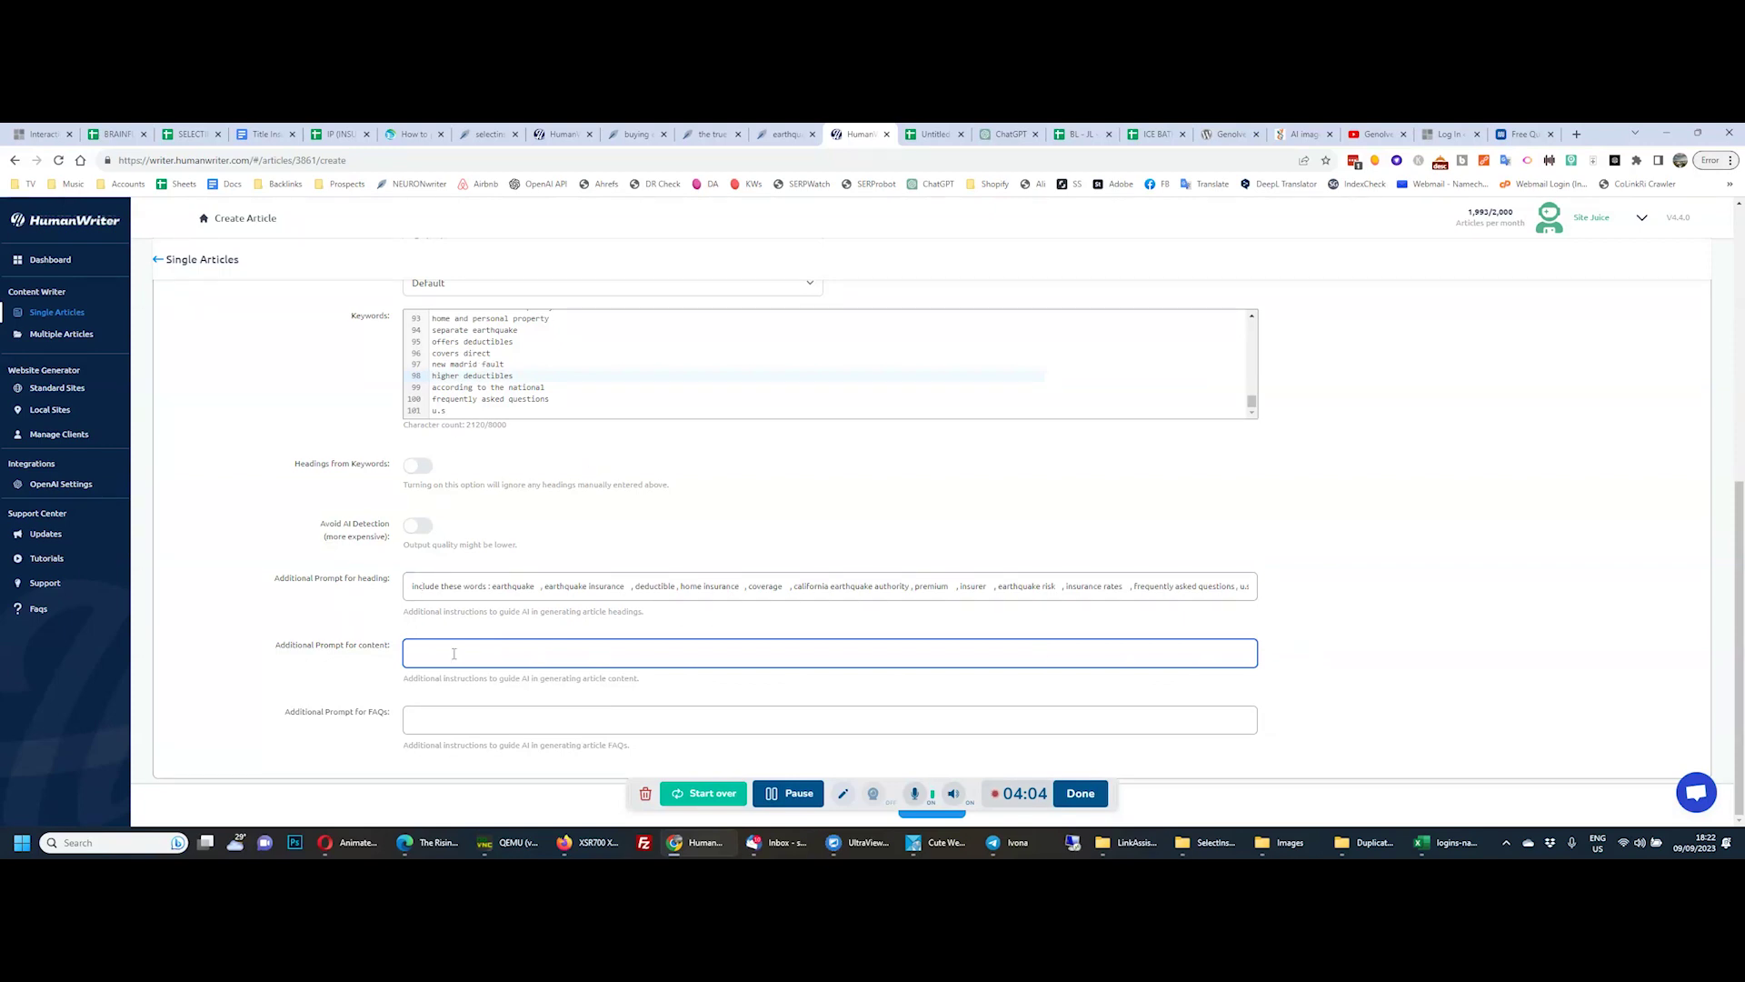
pyautogui.click(451, 722)
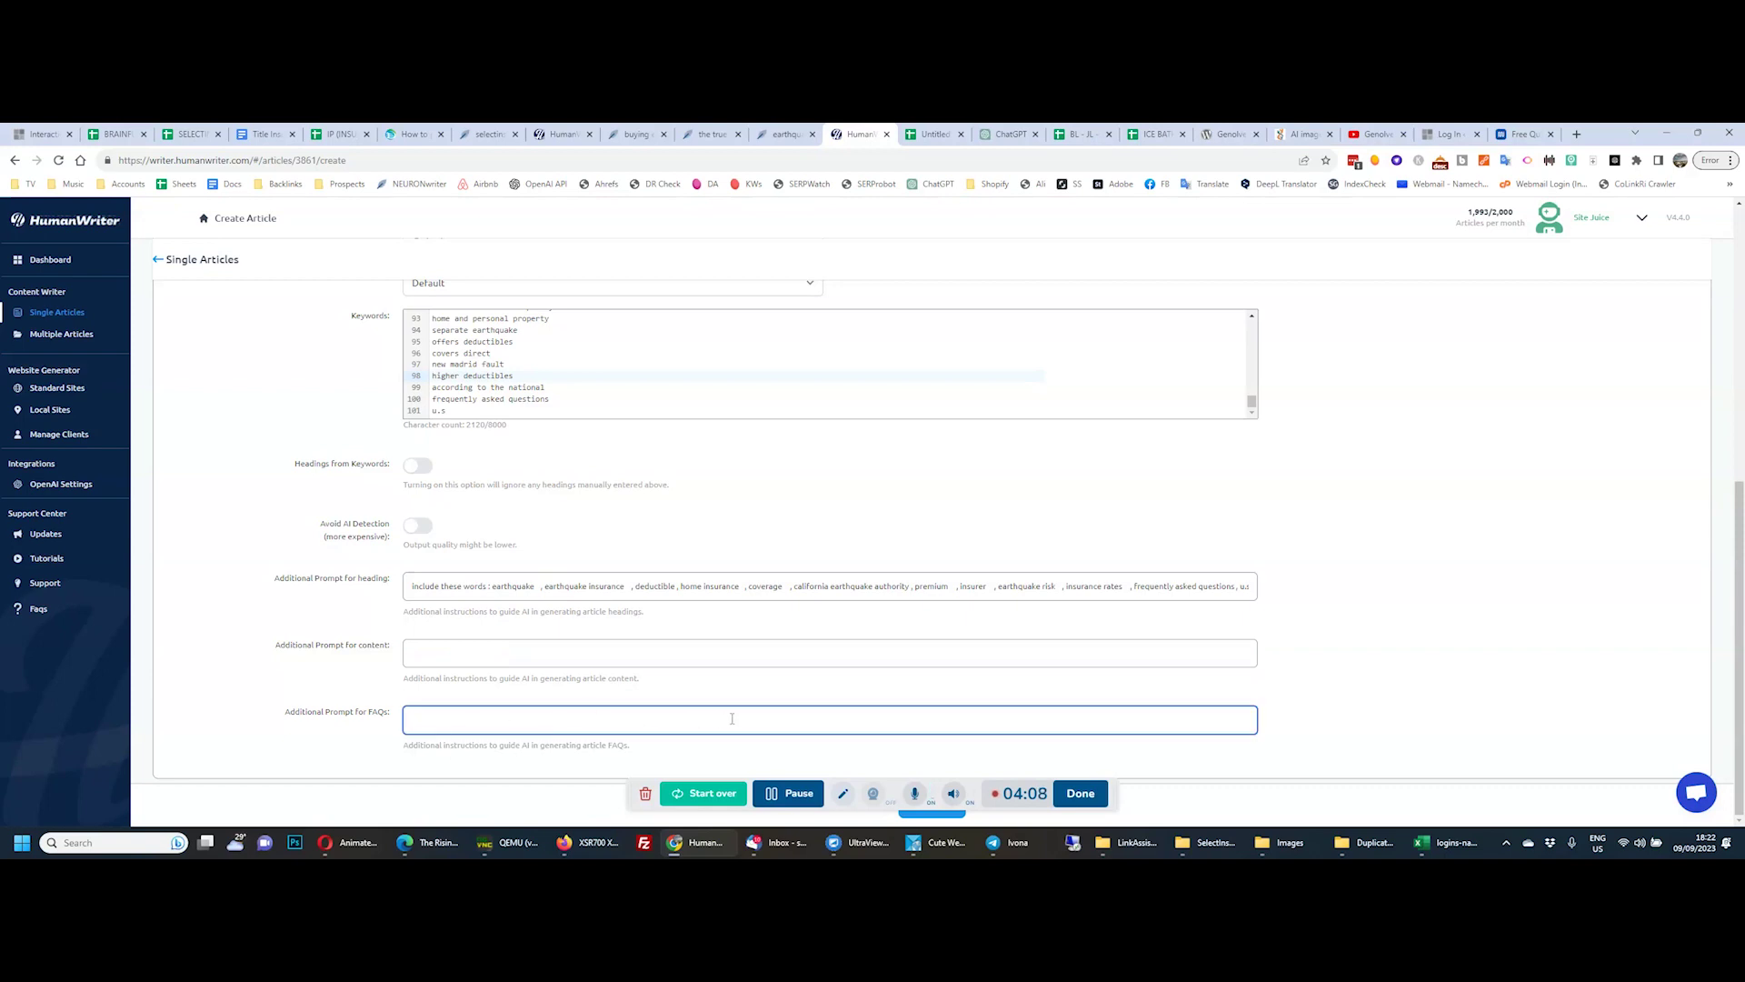
pyautogui.write('u')
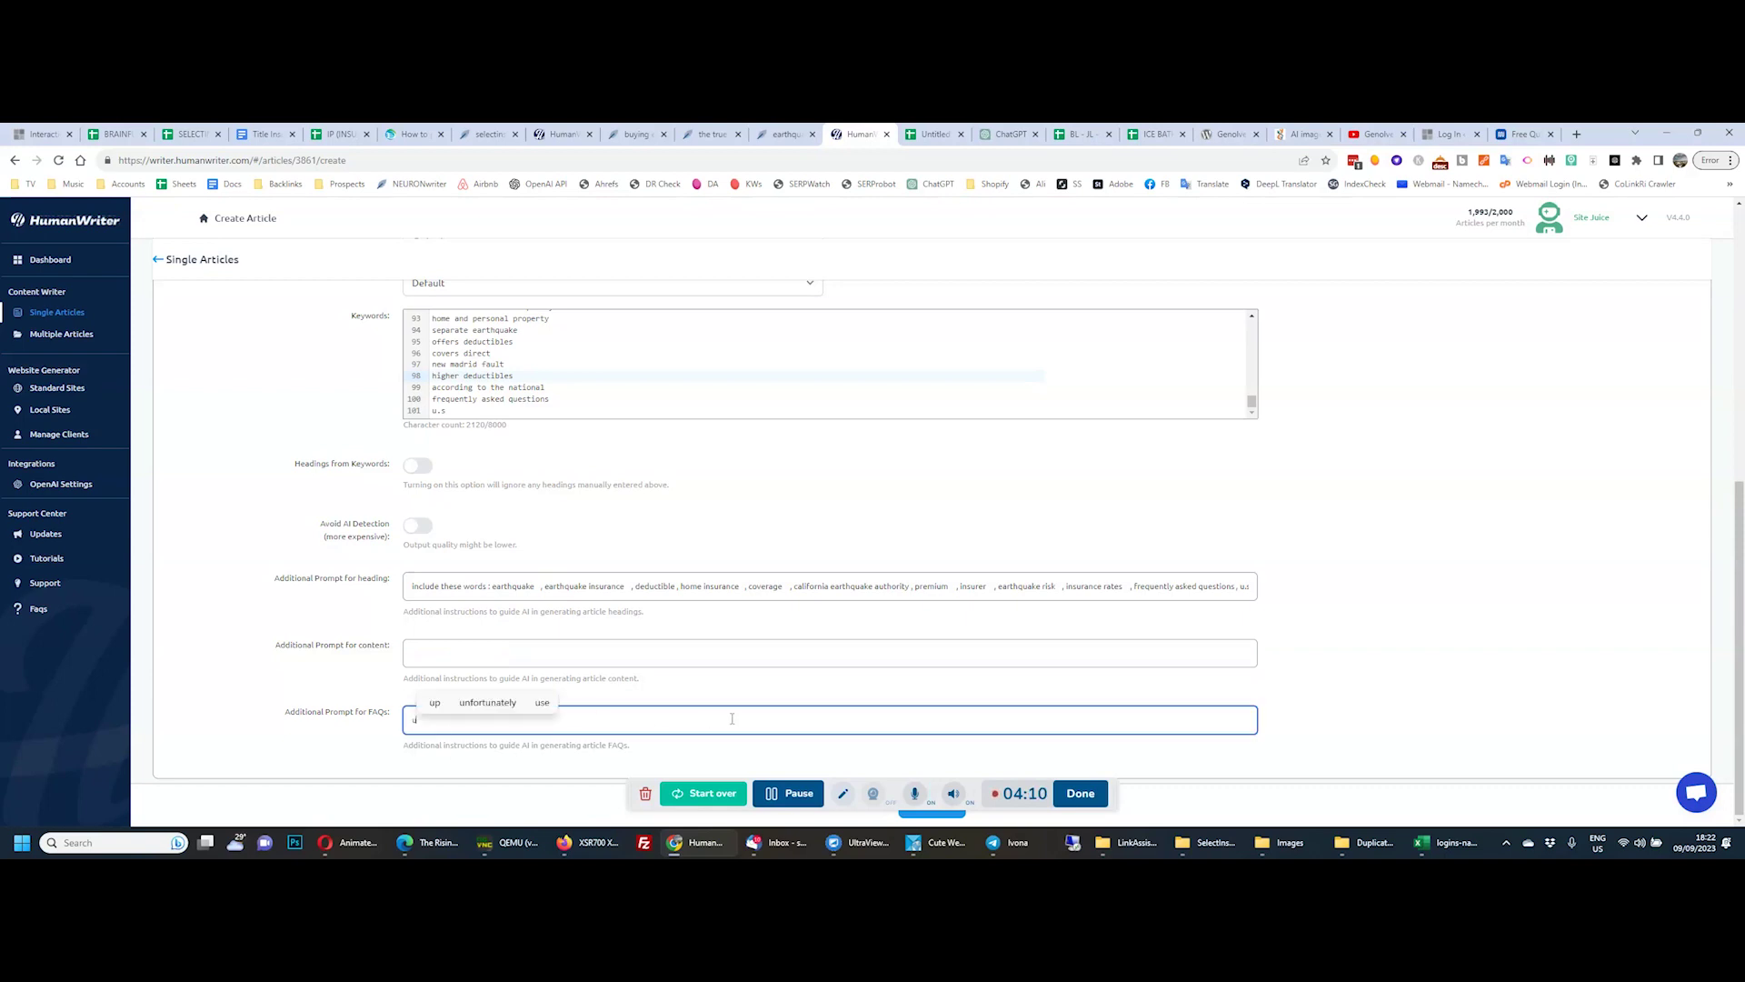
pyautogui.write('se NLP')
pyautogui.click(270, 657)
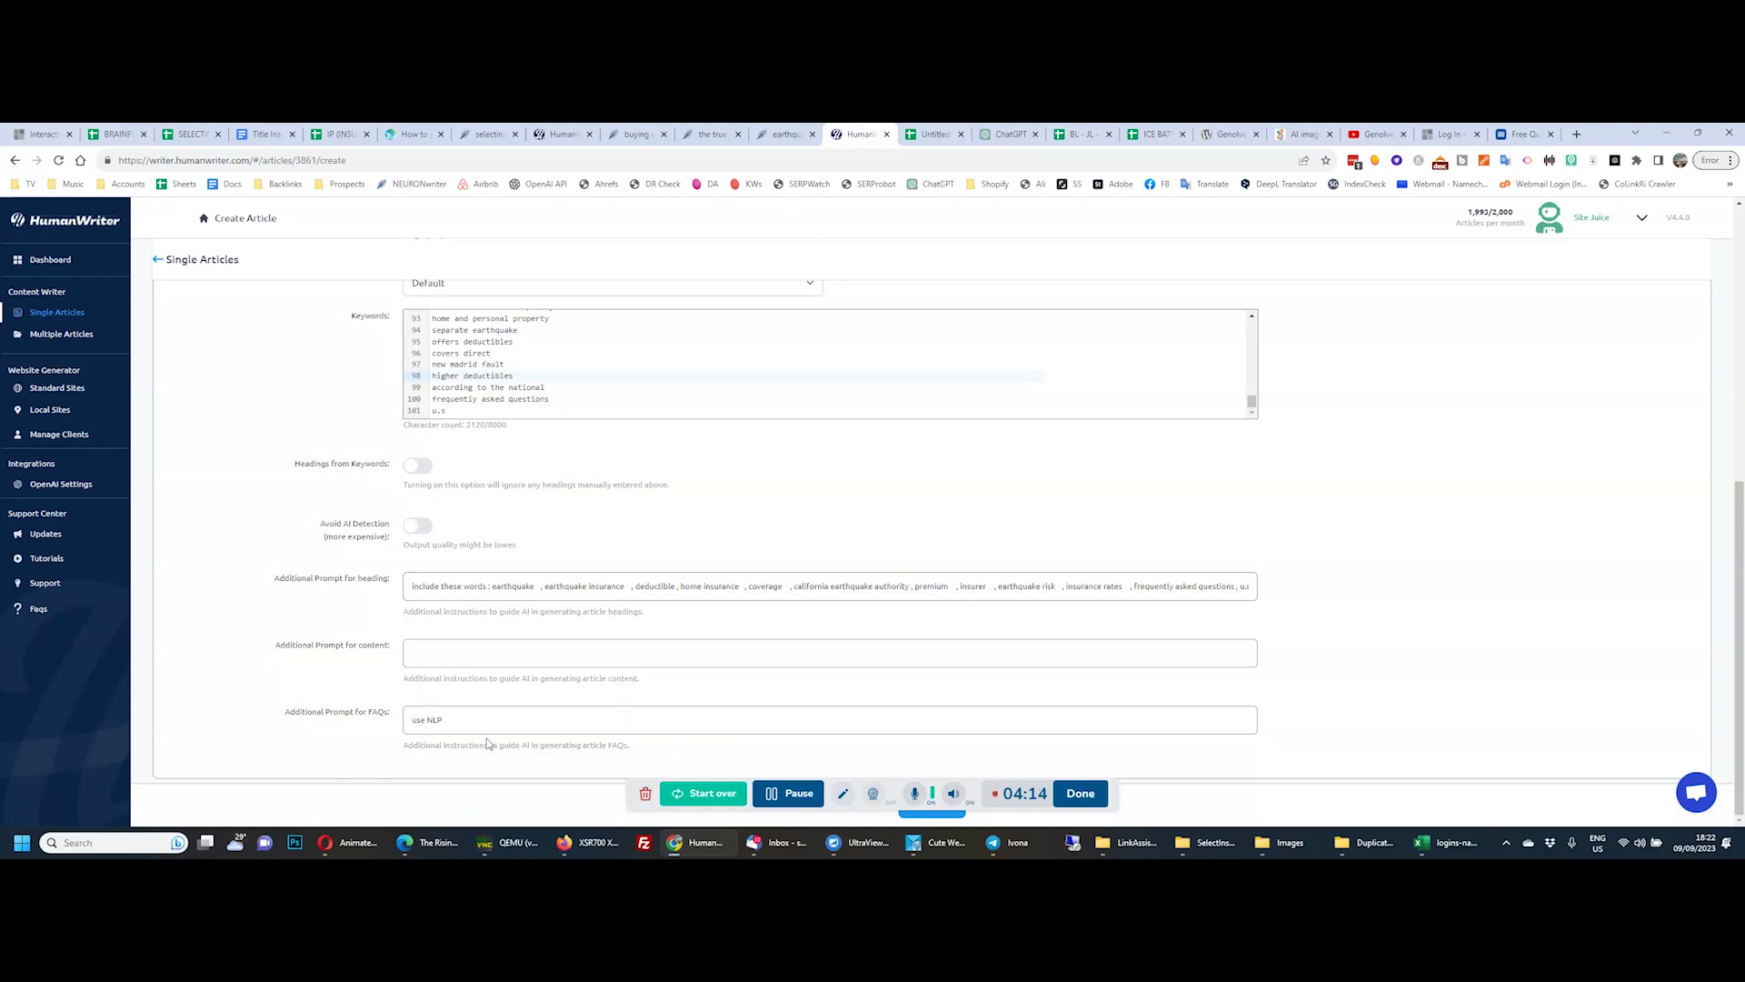
pyautogui.scroll(5, 490, 700)
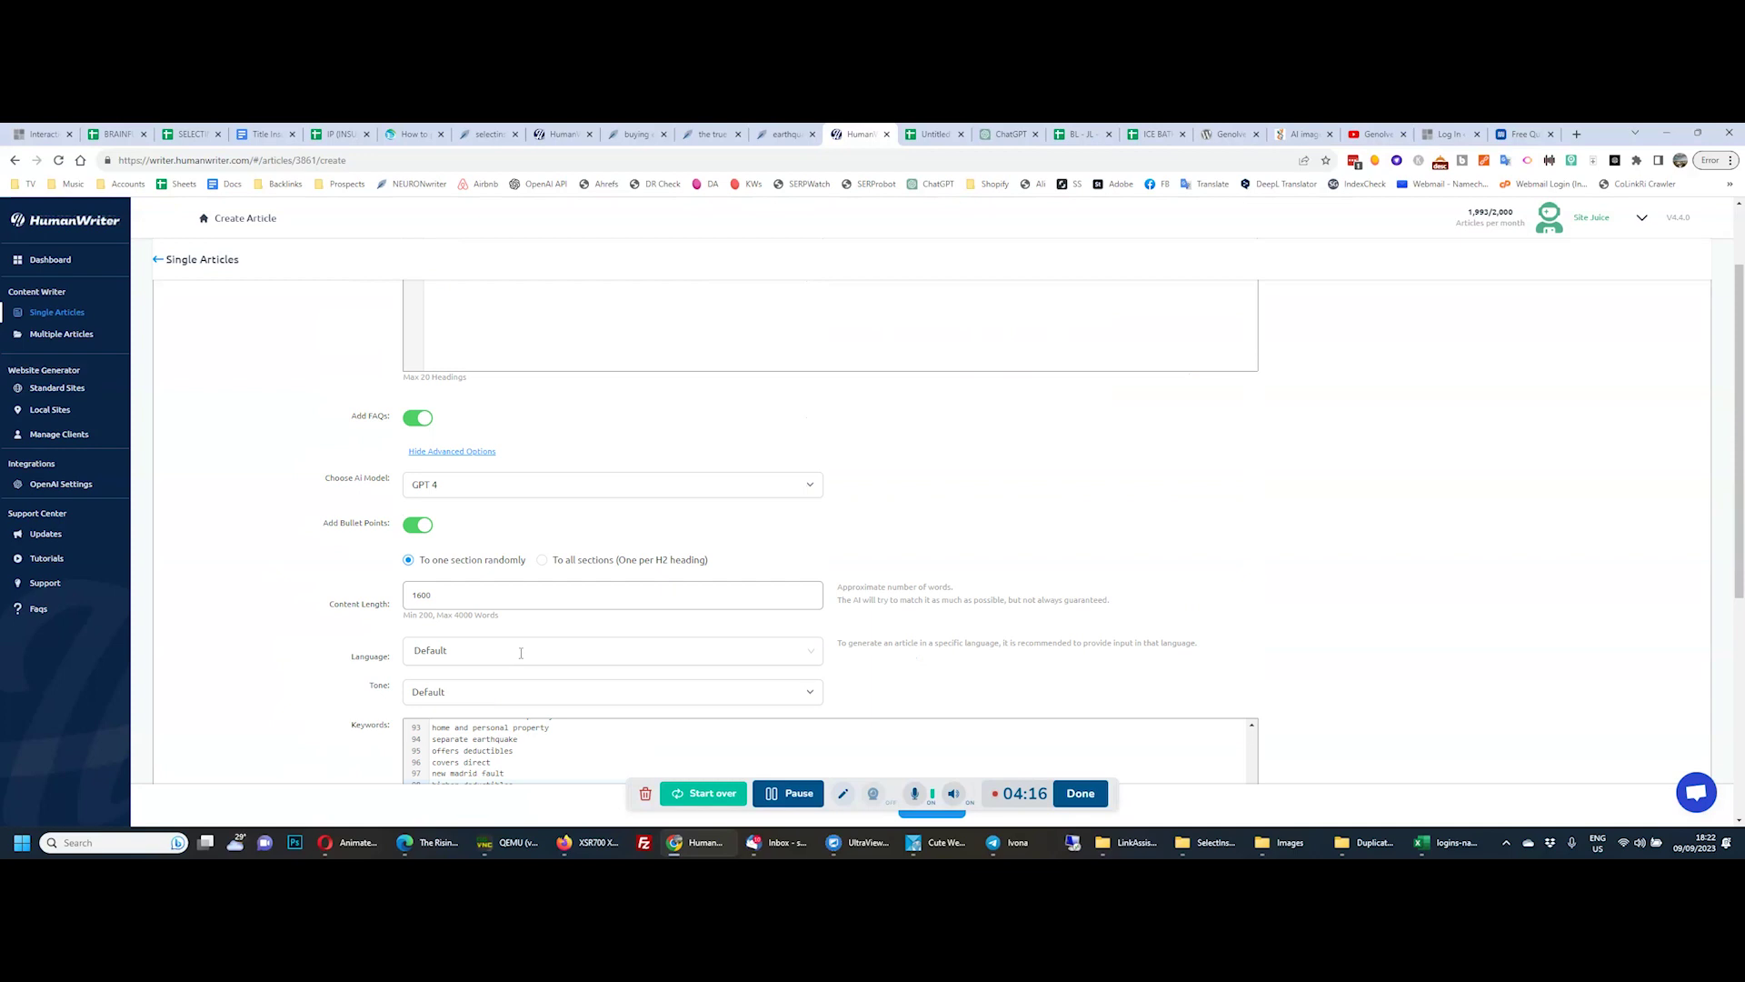
pyautogui.scroll(2, 304, 625)
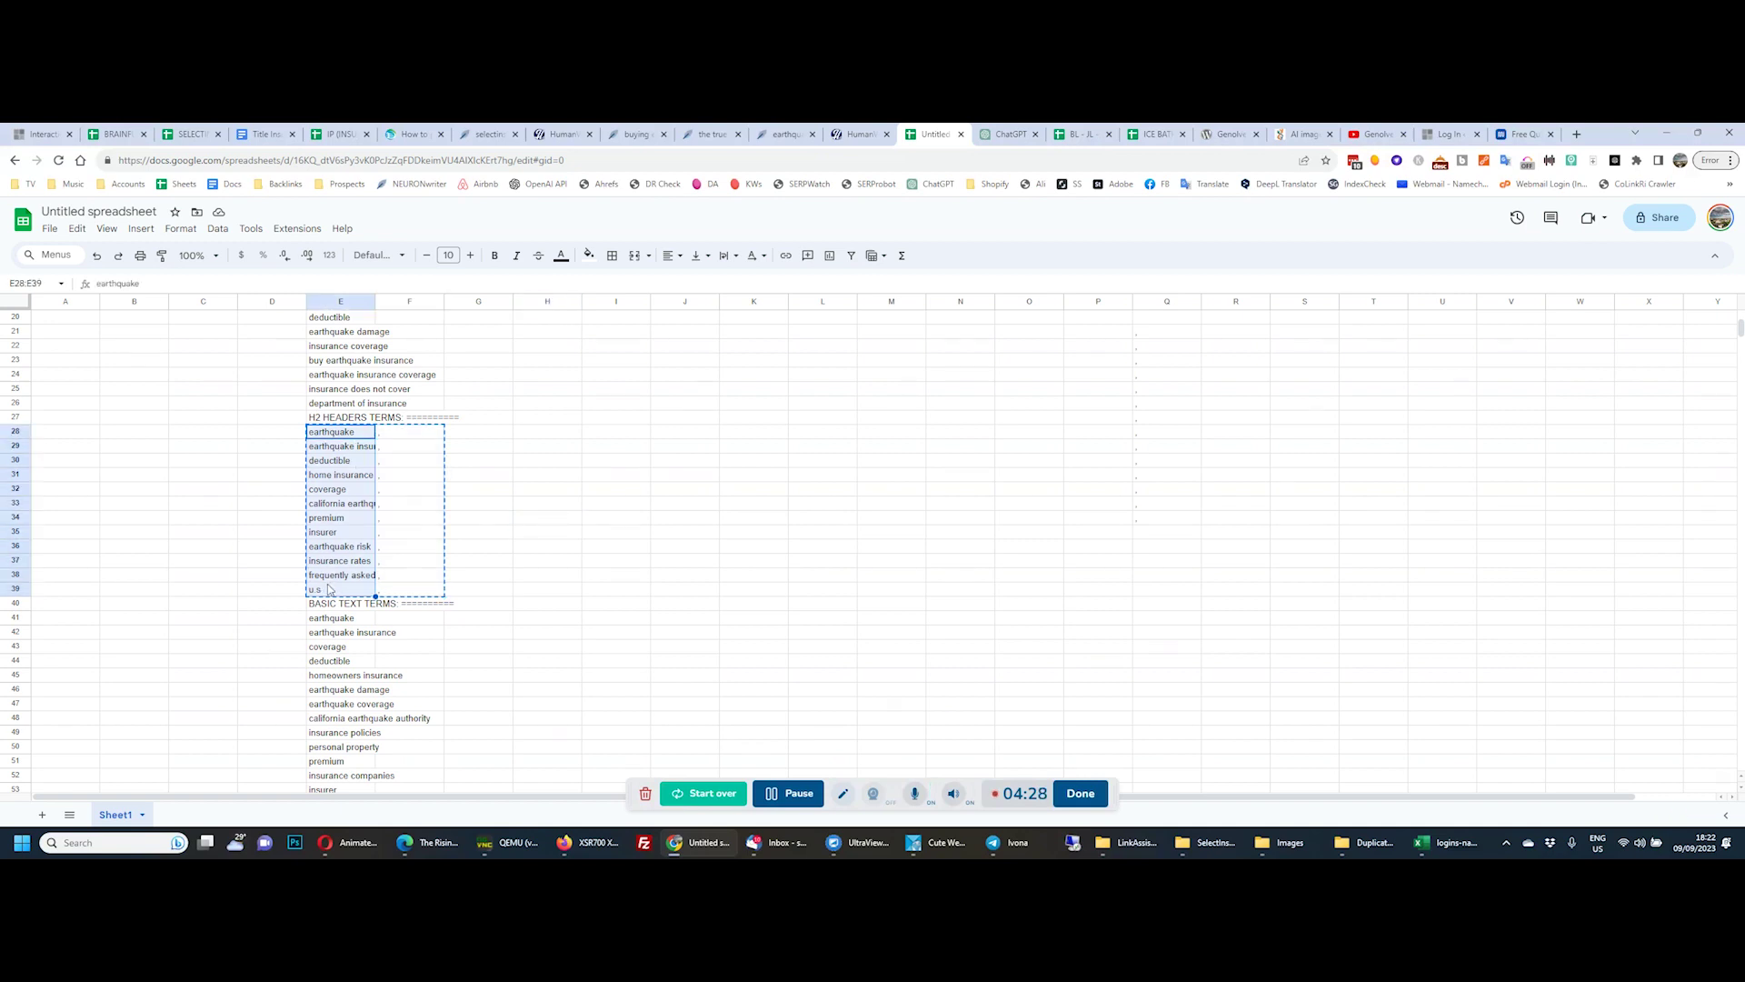
# Copy the H2 header terms in E28:E39 and return to the HumanWriter form
pyautogui.hotkey('ctrl', 'c')
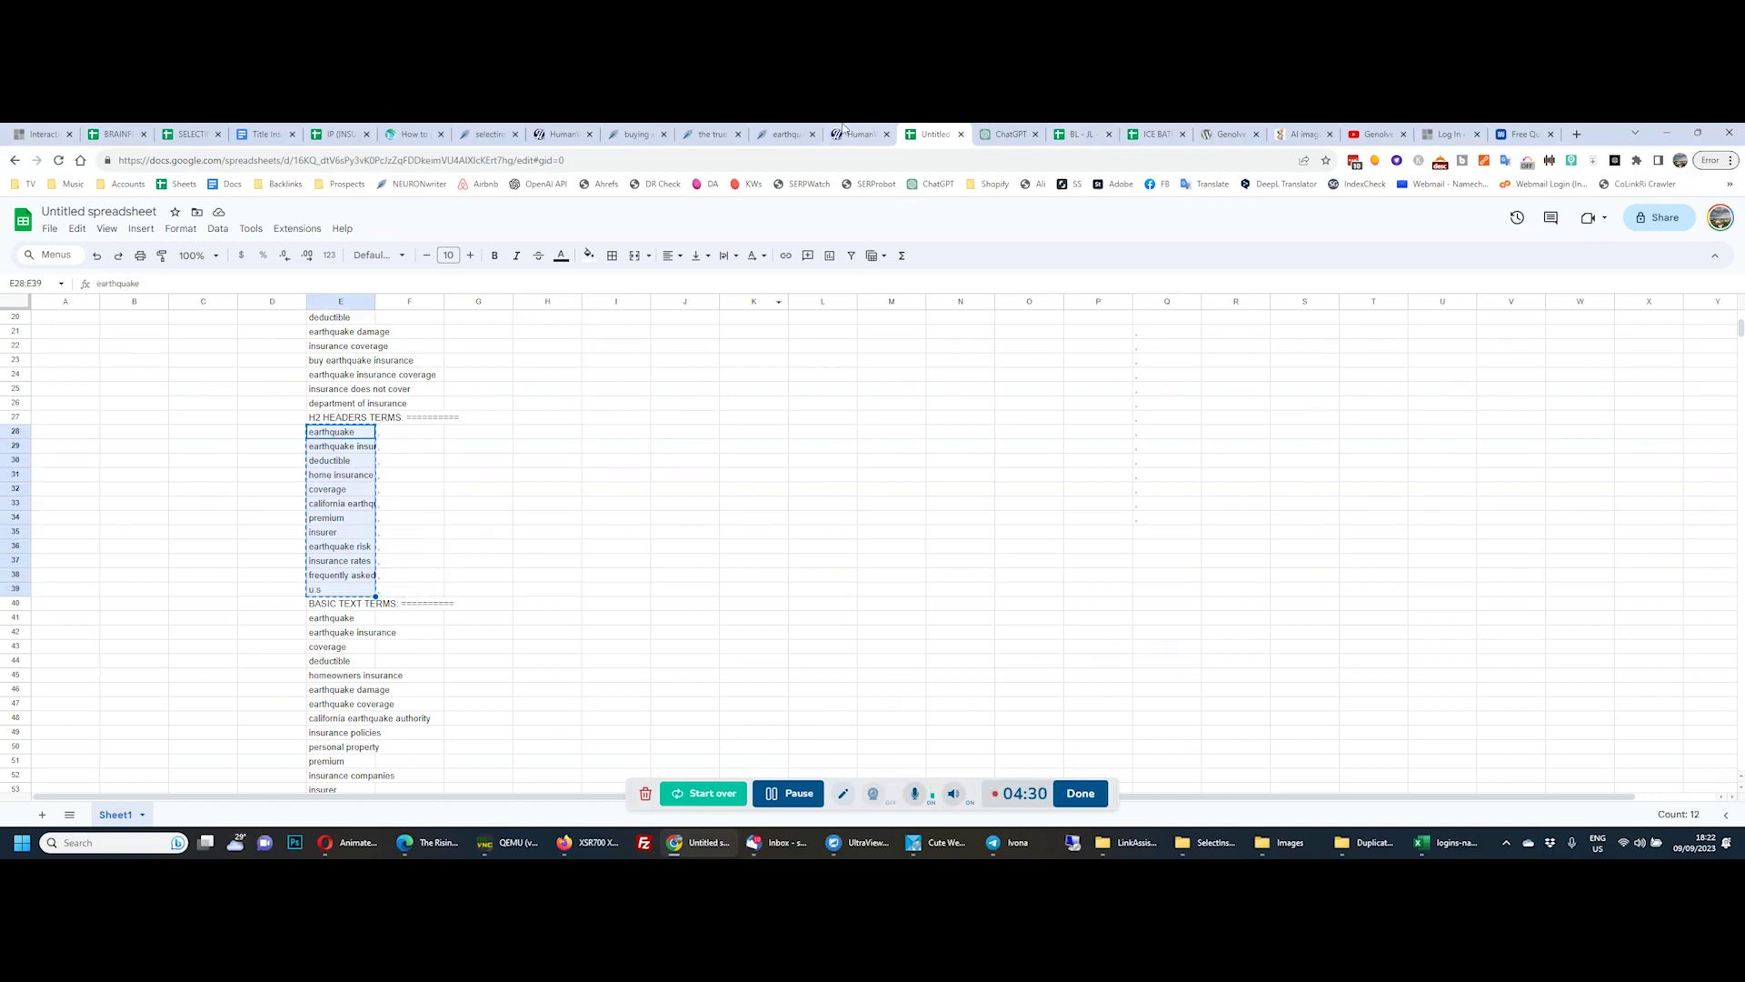
pyautogui.click(797, 132)
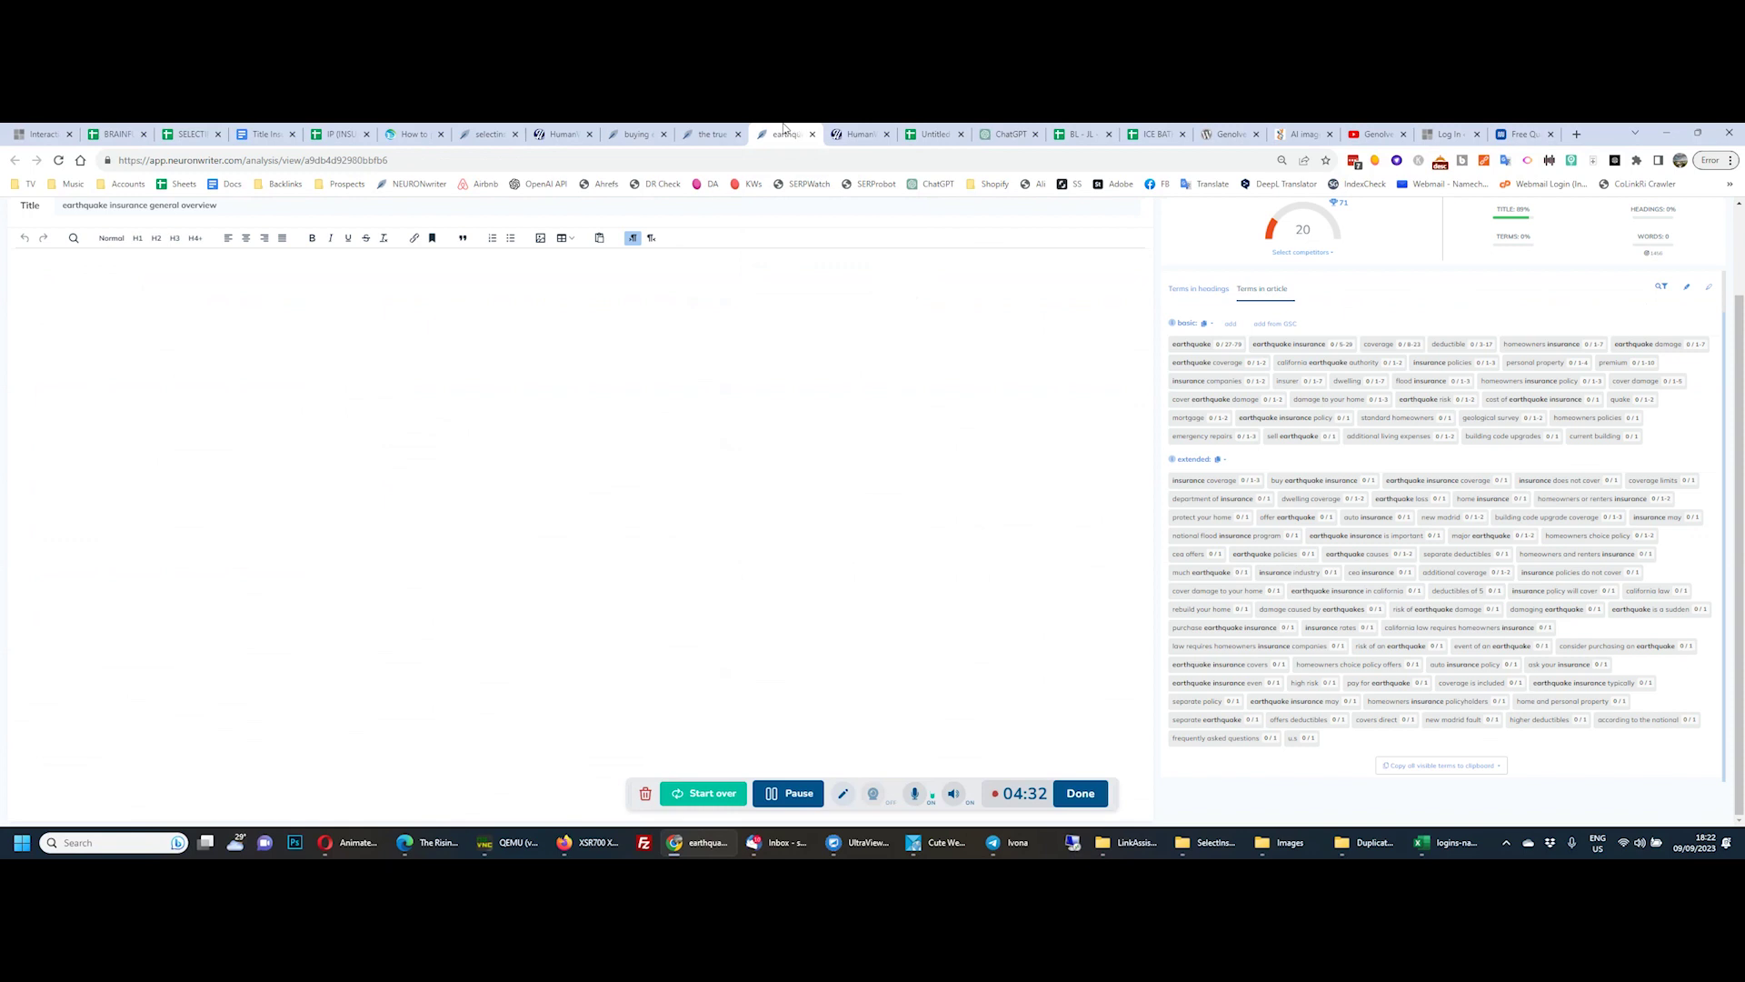
pyautogui.click(858, 133)
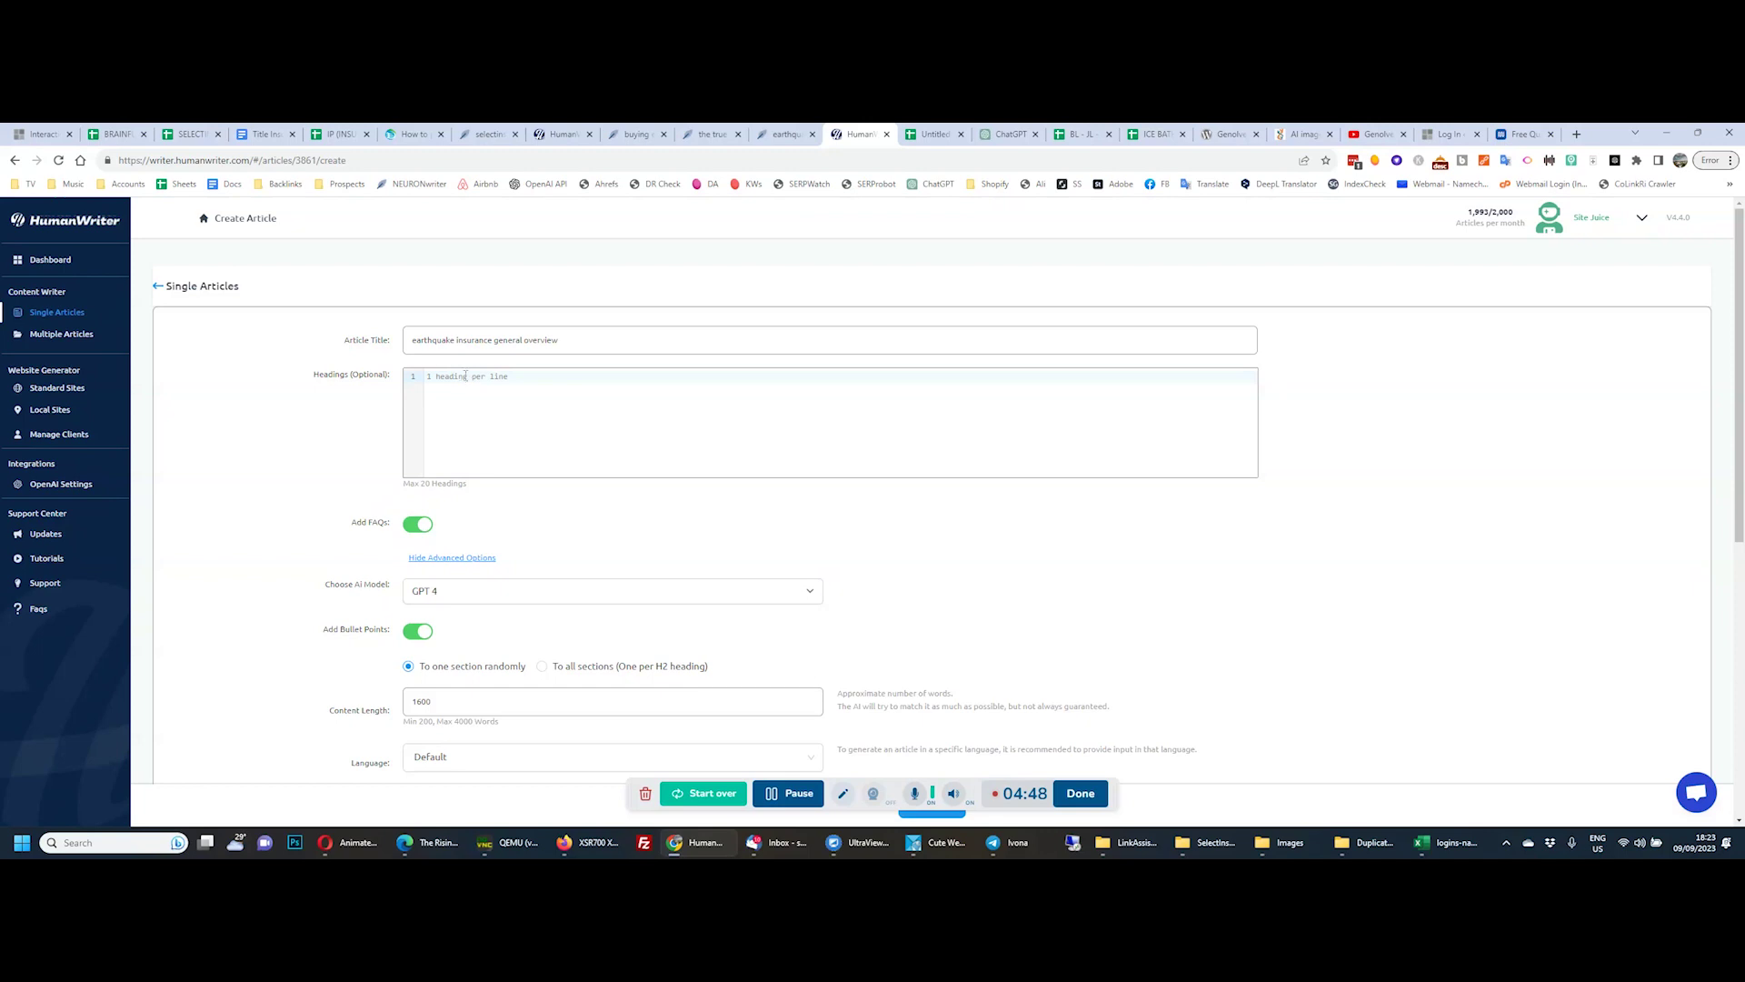
# Review the form settings and generate the 'earthquake insurance general overview' article
pyautogui.click(934, 133)
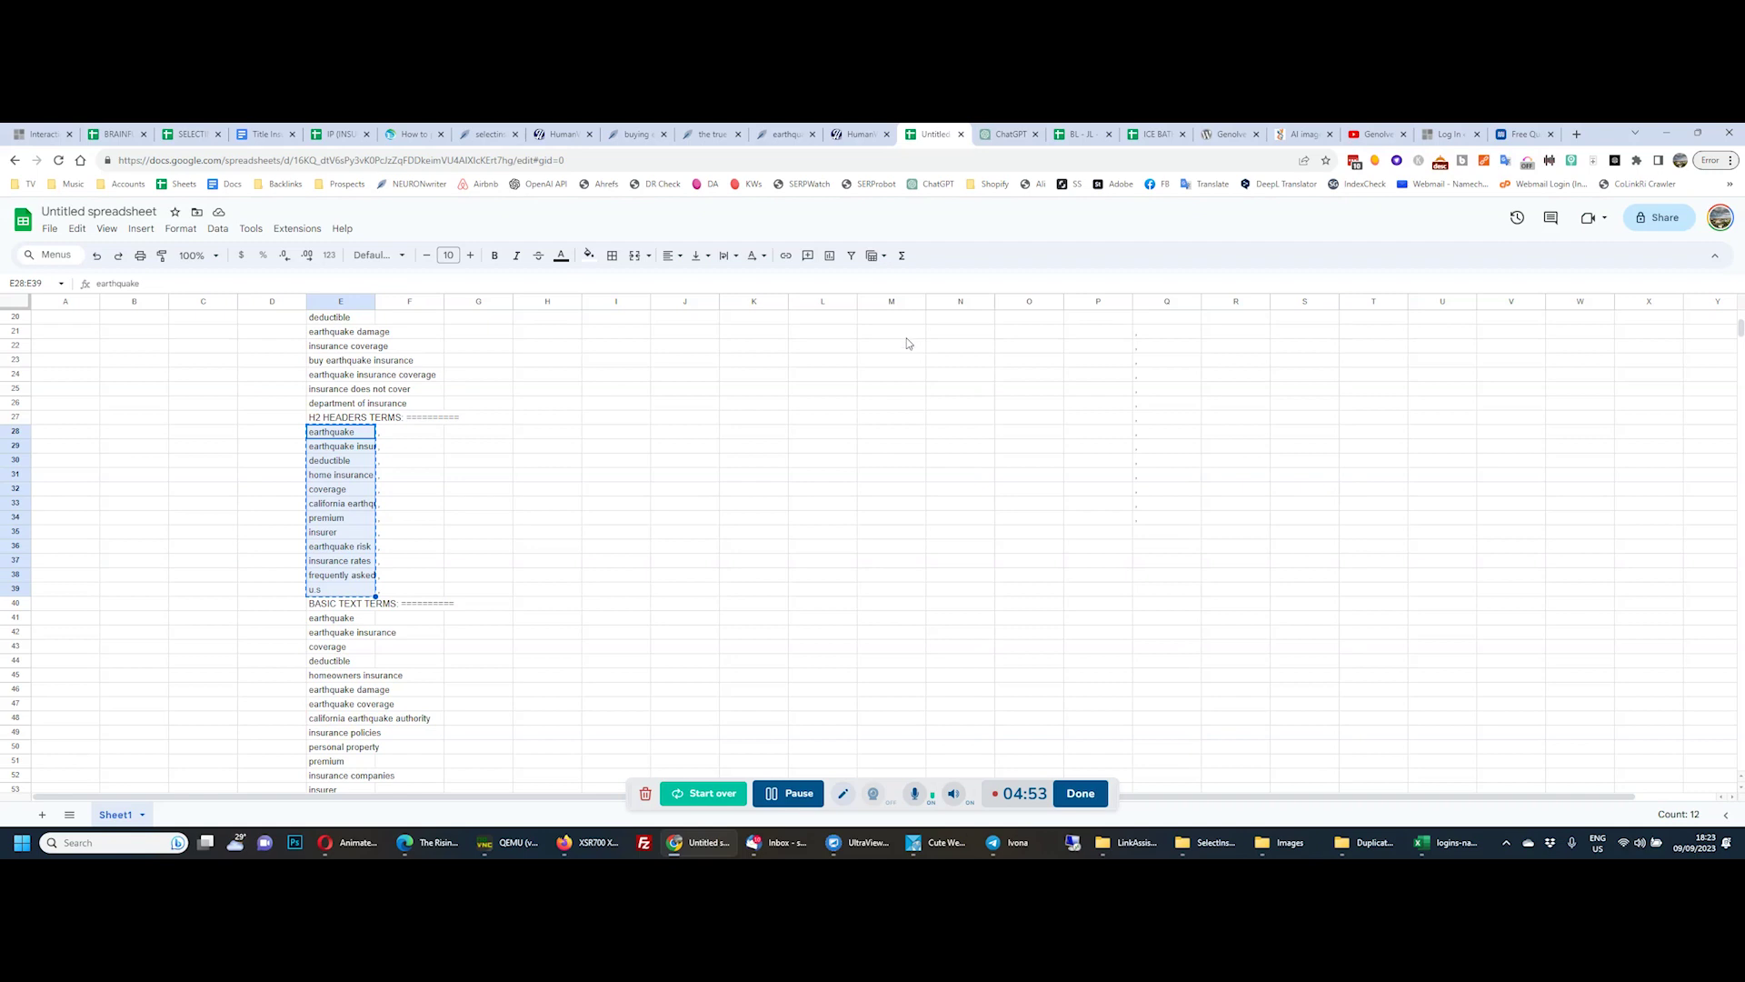
pyautogui.click(859, 132)
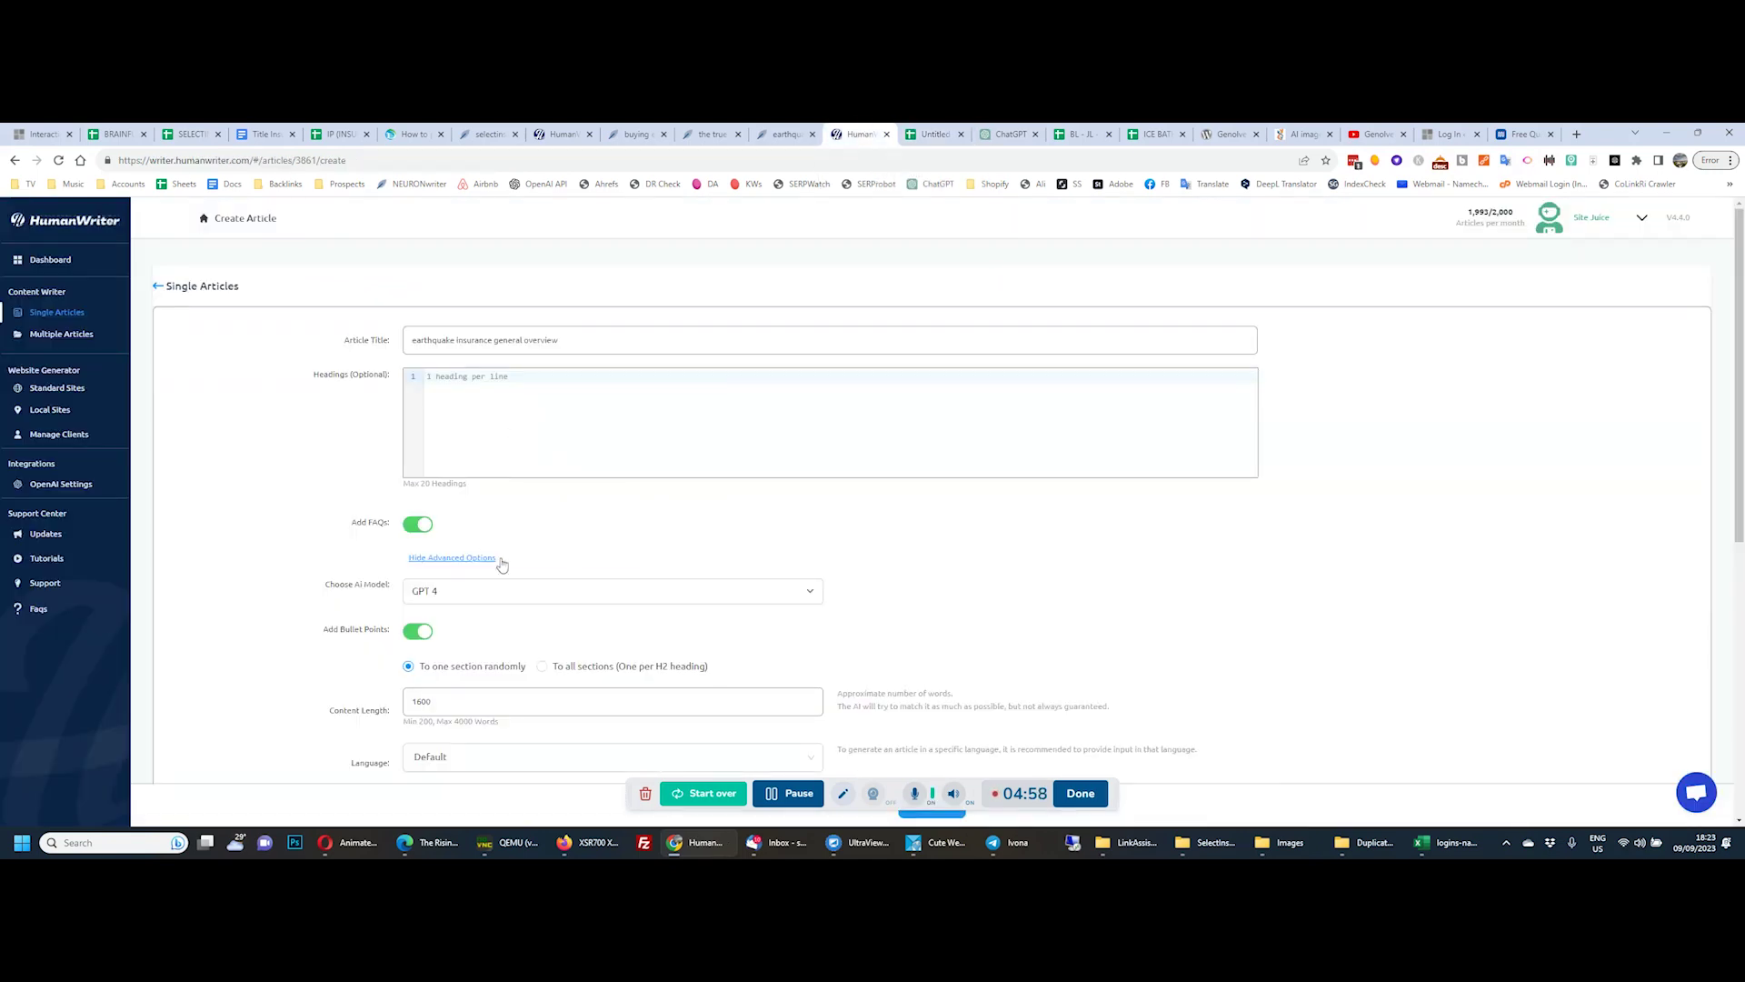
pyautogui.scroll(-2, 600, 445)
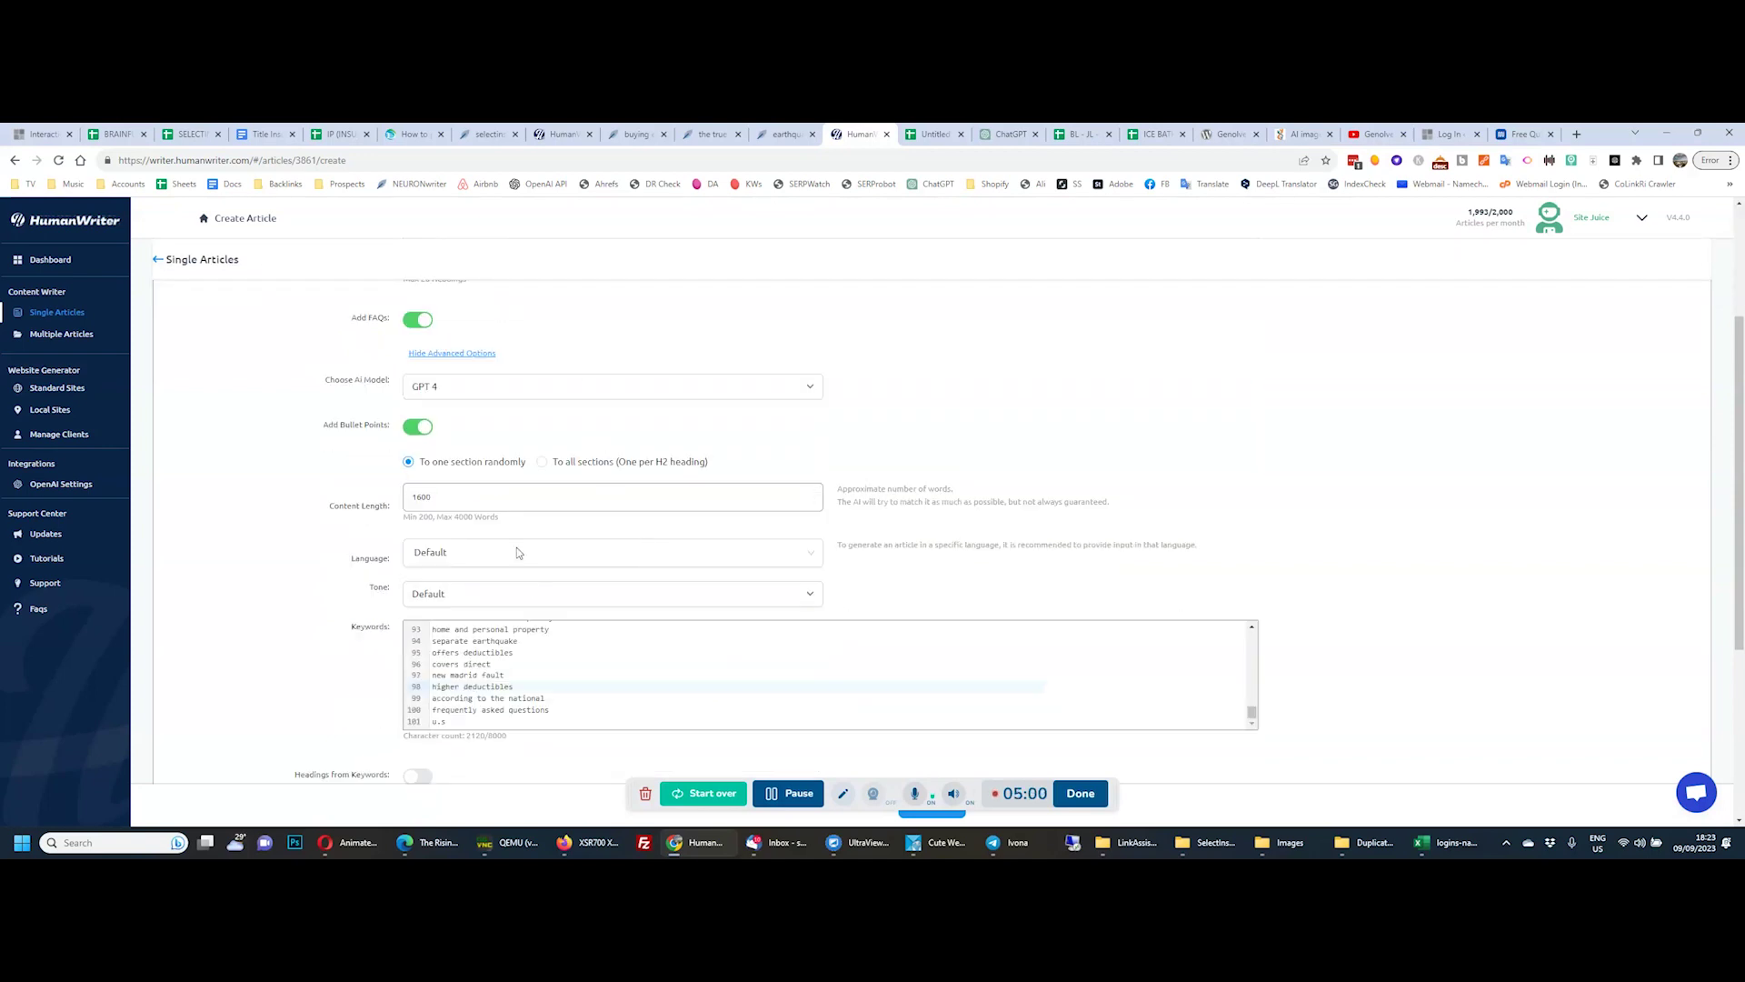
pyautogui.scroll(-2, 500, 409)
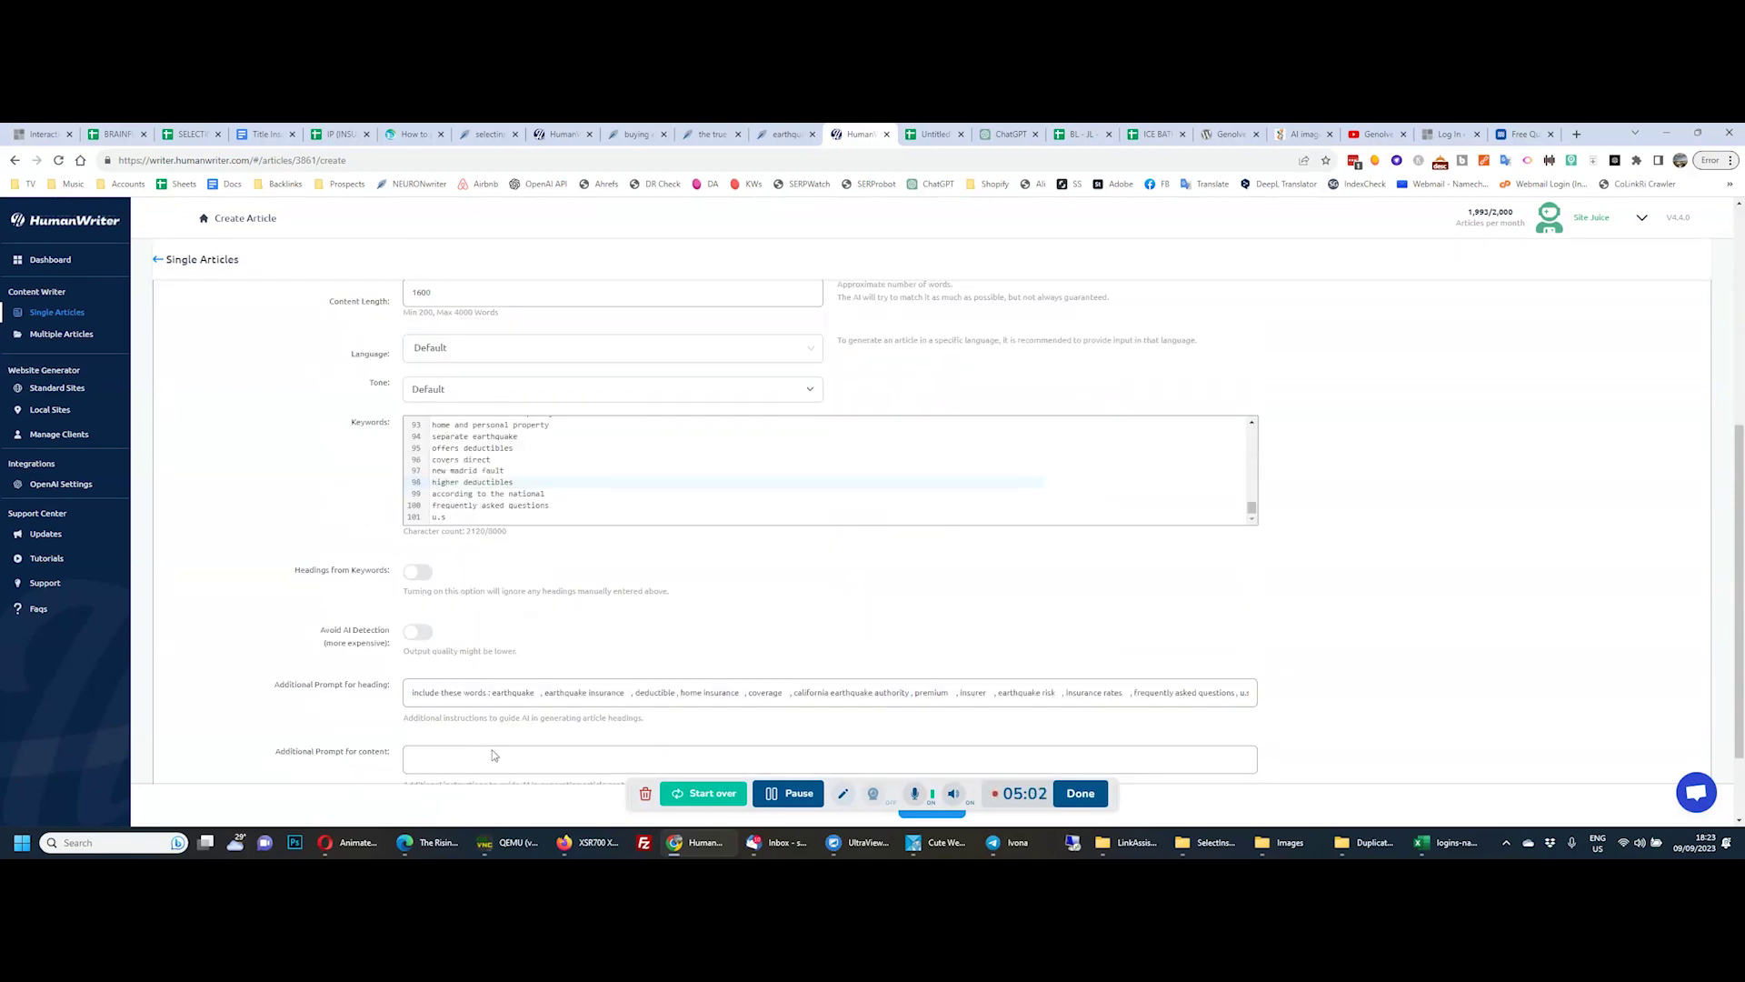
pyautogui.scroll(-1, 493, 755)
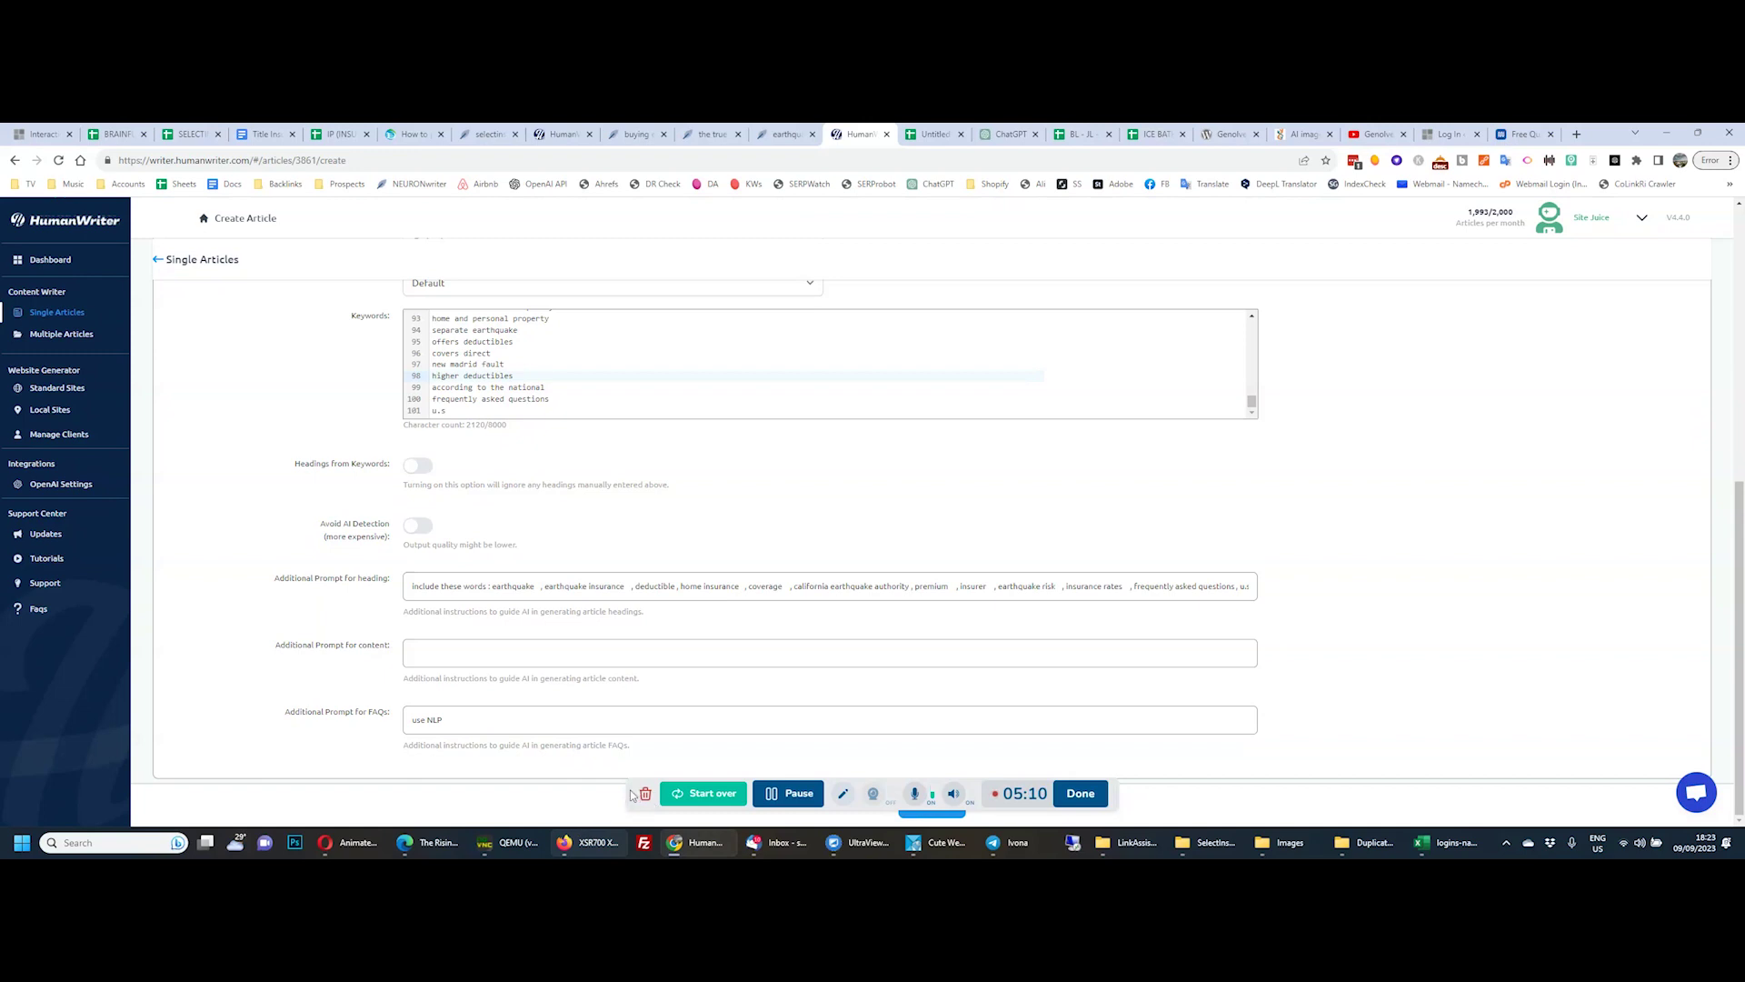
pyautogui.moveTo(634, 796); pyautogui.dragTo(1155, 800)
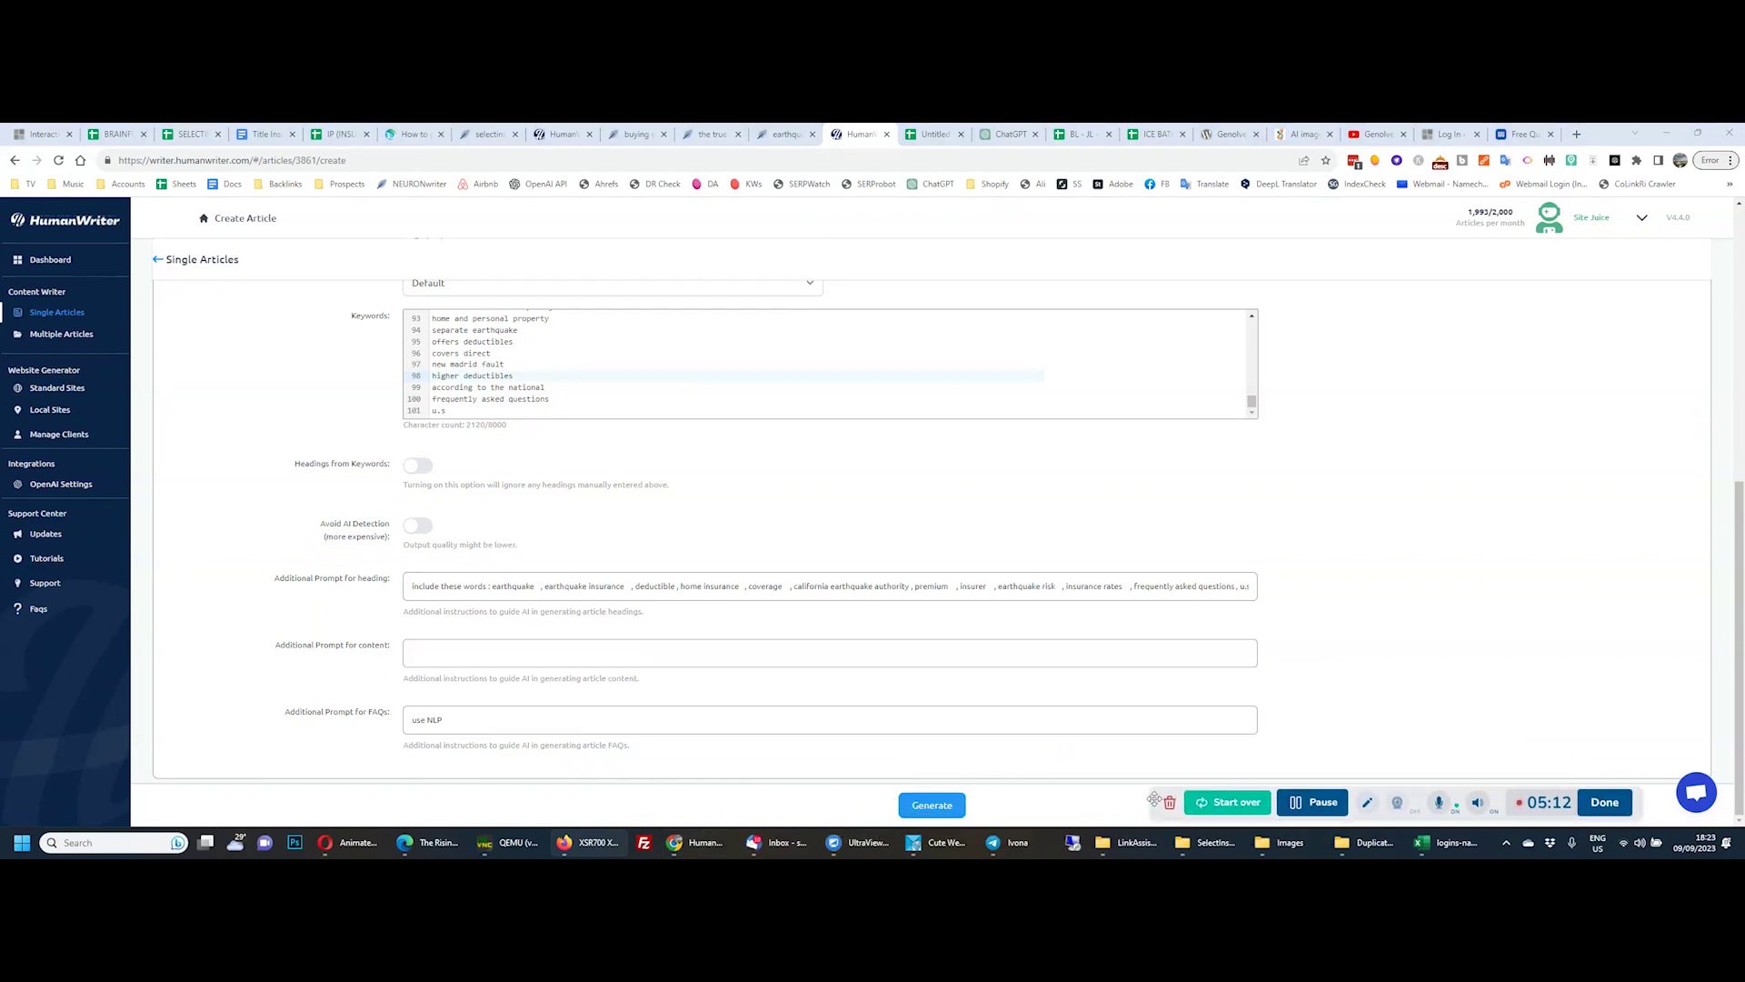
pyautogui.scroll(10, 666, 542)
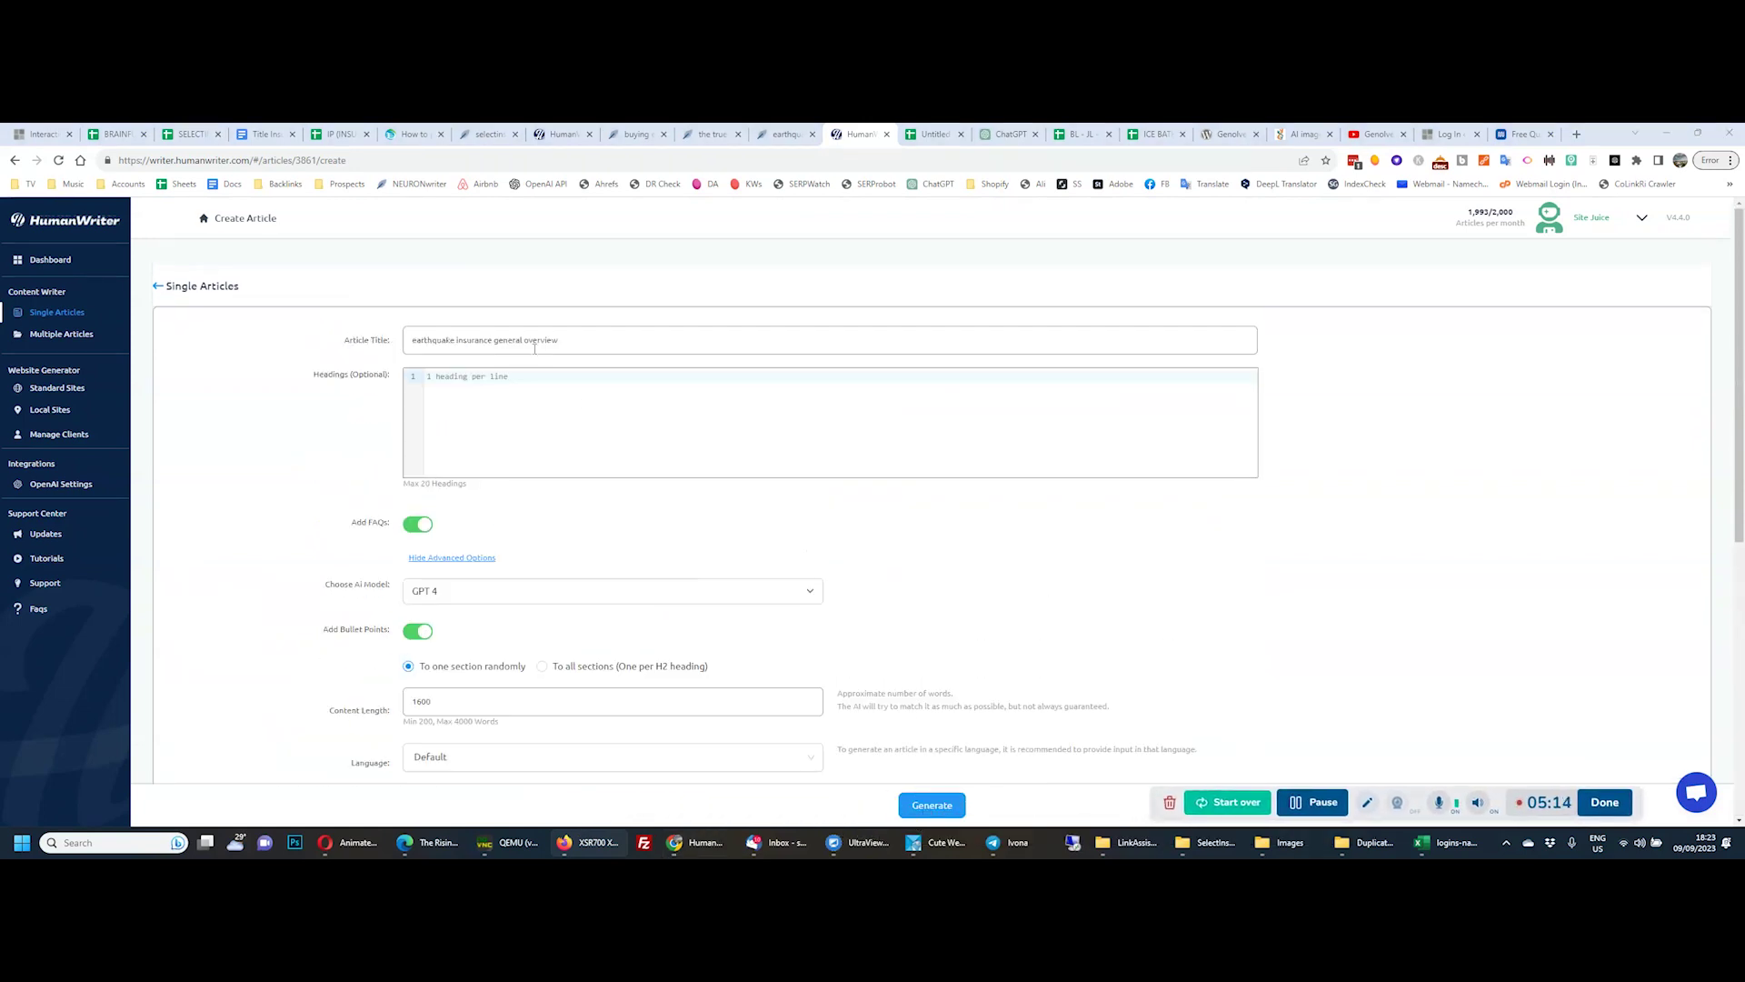
pyautogui.click(931, 808)
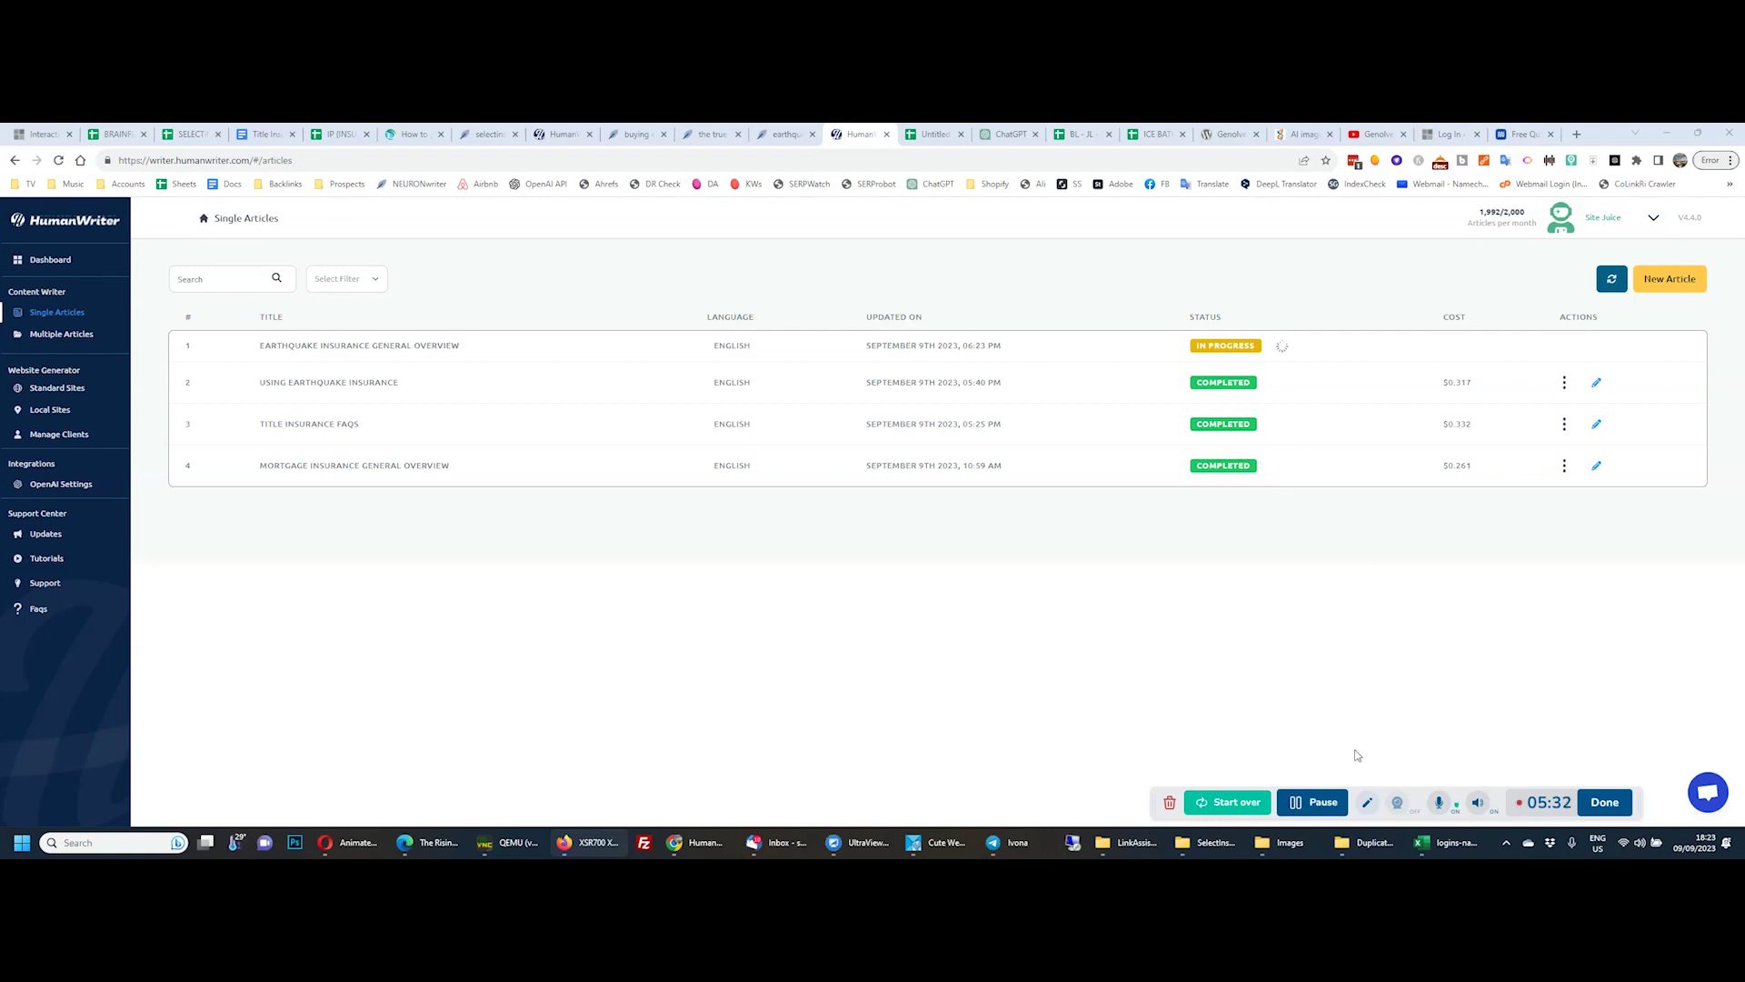
# From the reloaded Multiple Articles page, start a new batch of articles
pyautogui.click(1323, 804)
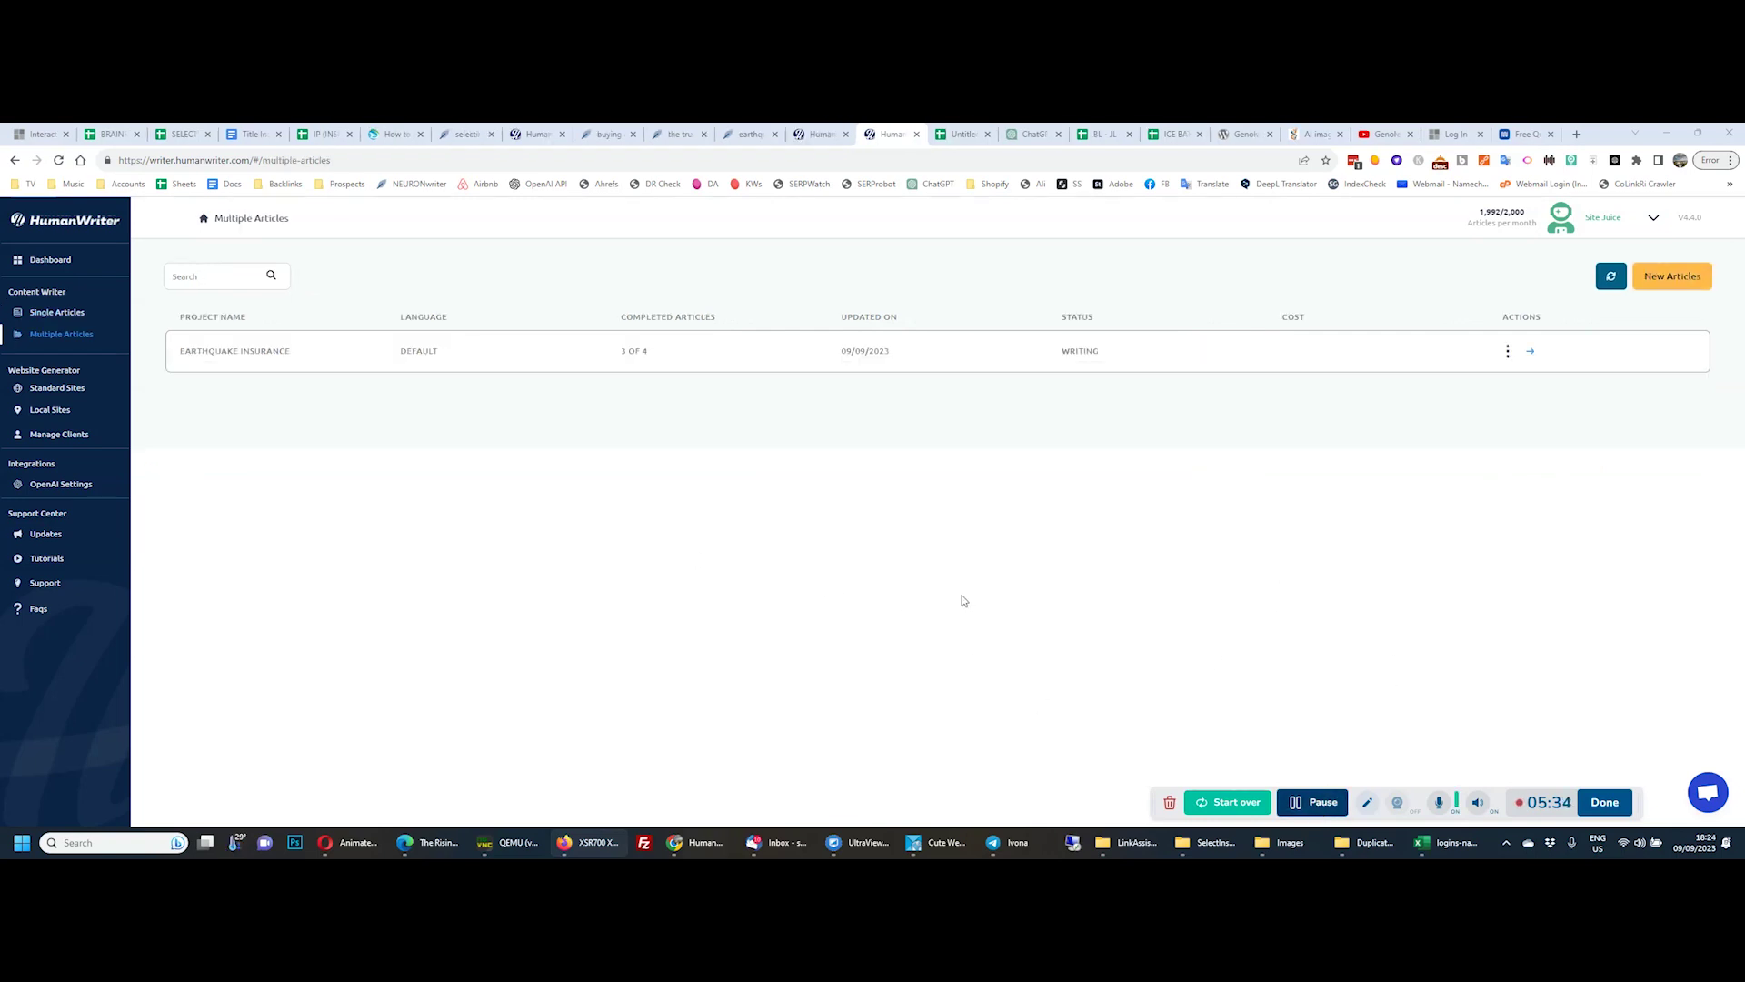
pyautogui.click(71, 335)
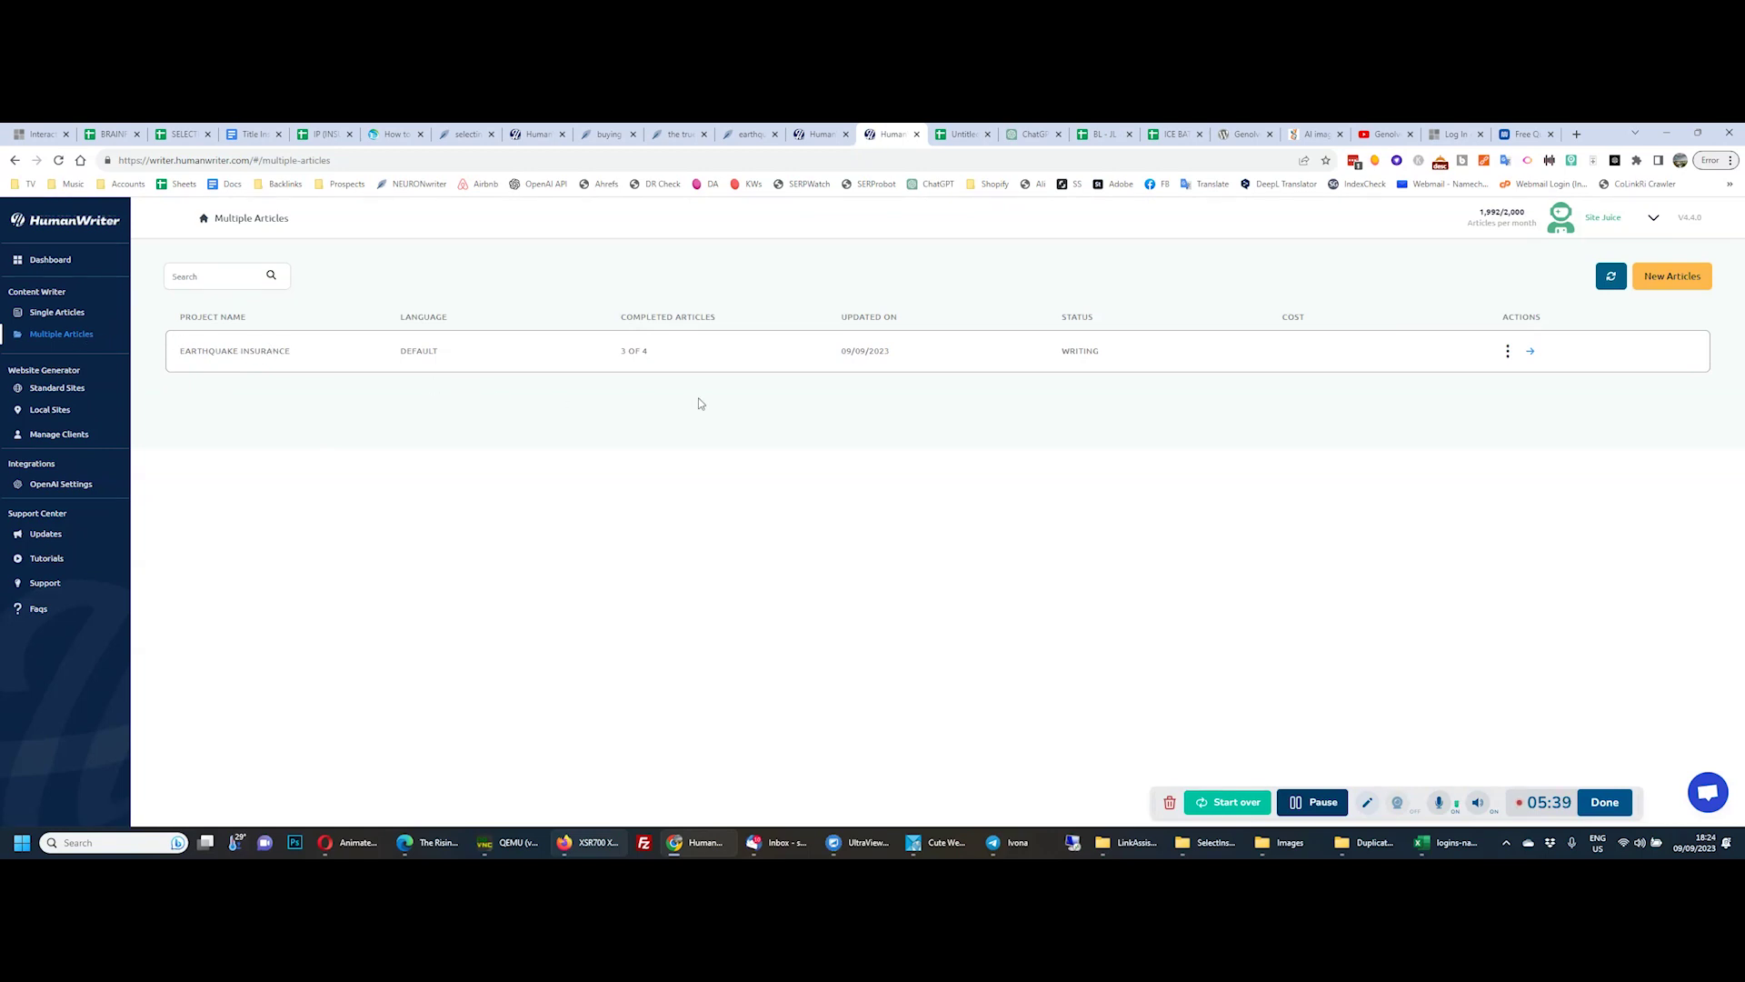
pyautogui.click(1696, 285)
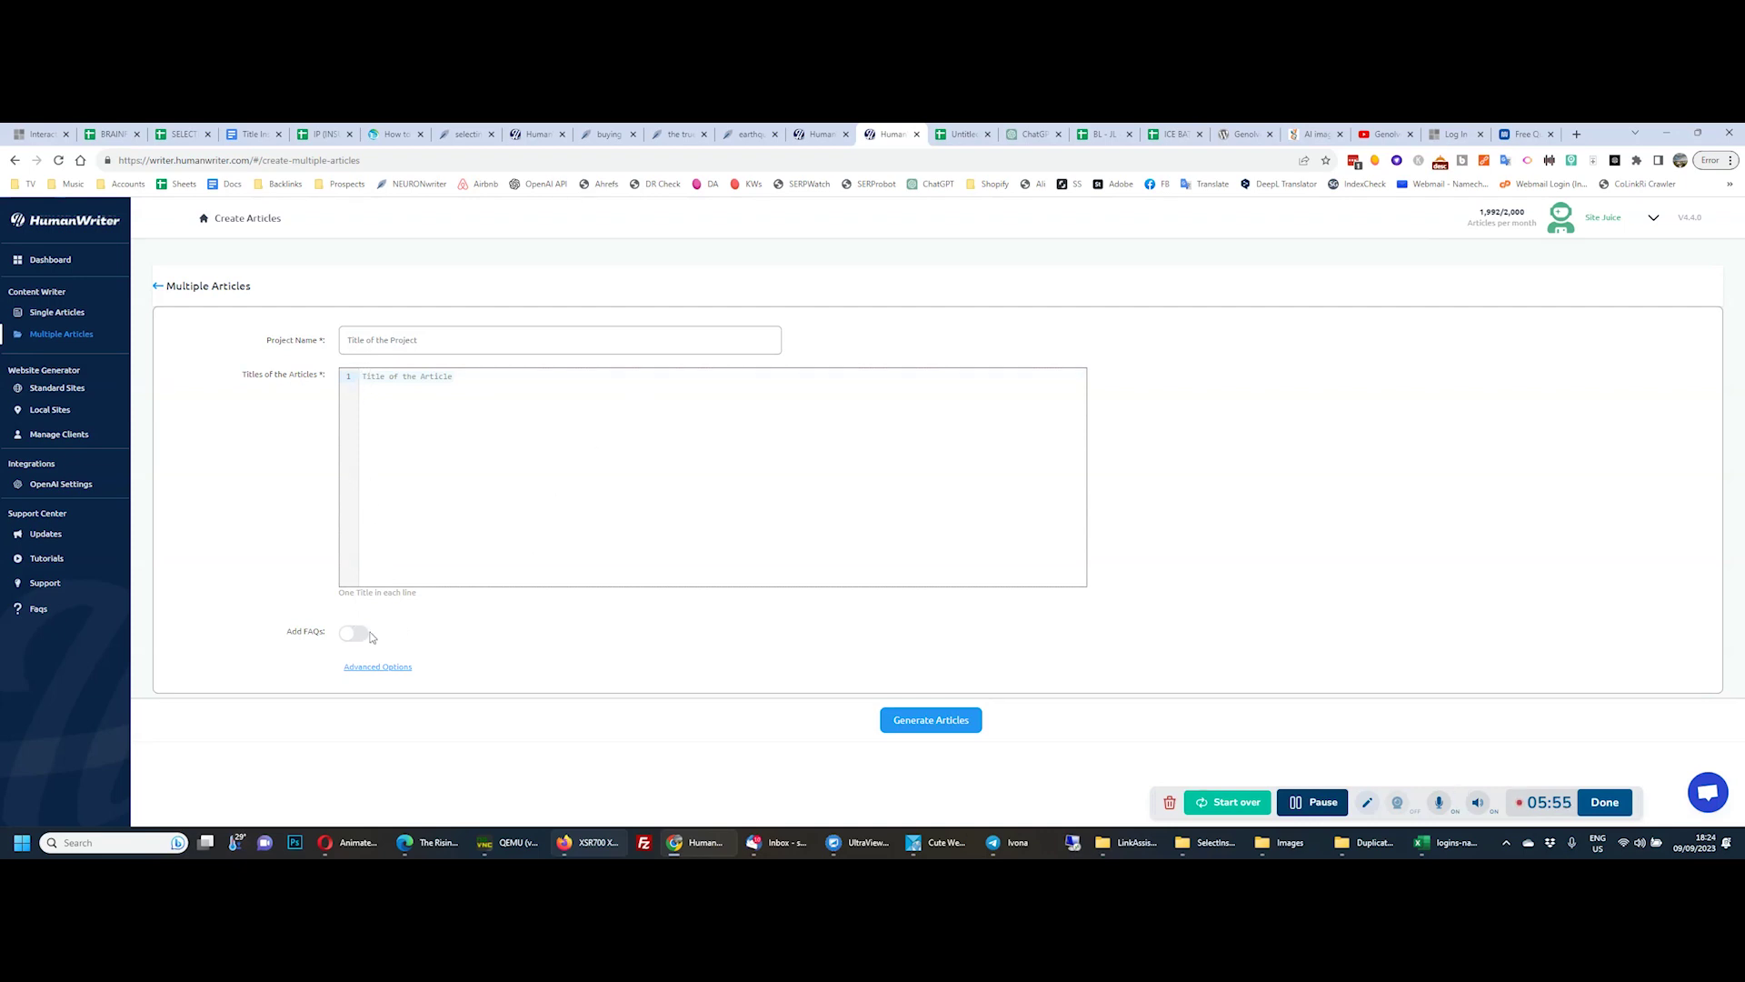
# Turn on Add FAQs and choose GPT 4 as the AI model under Advanced Options
pyautogui.click(355, 635)
pyautogui.click(483, 346)
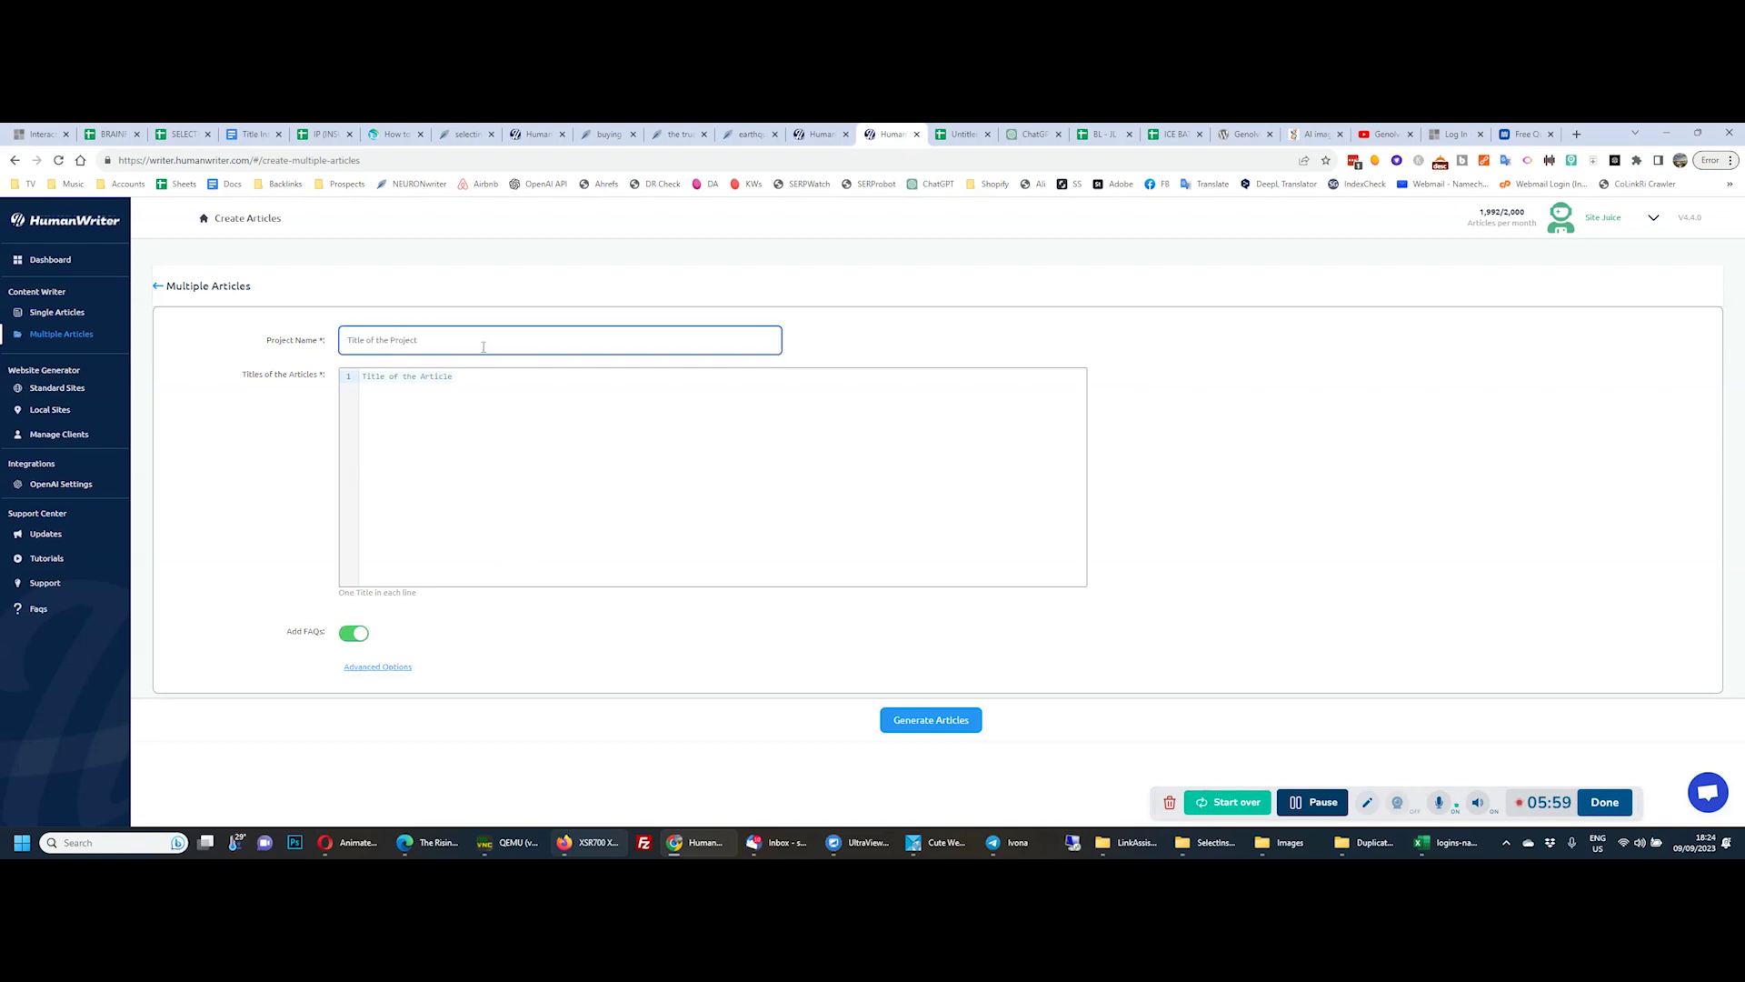
pyautogui.click(375, 668)
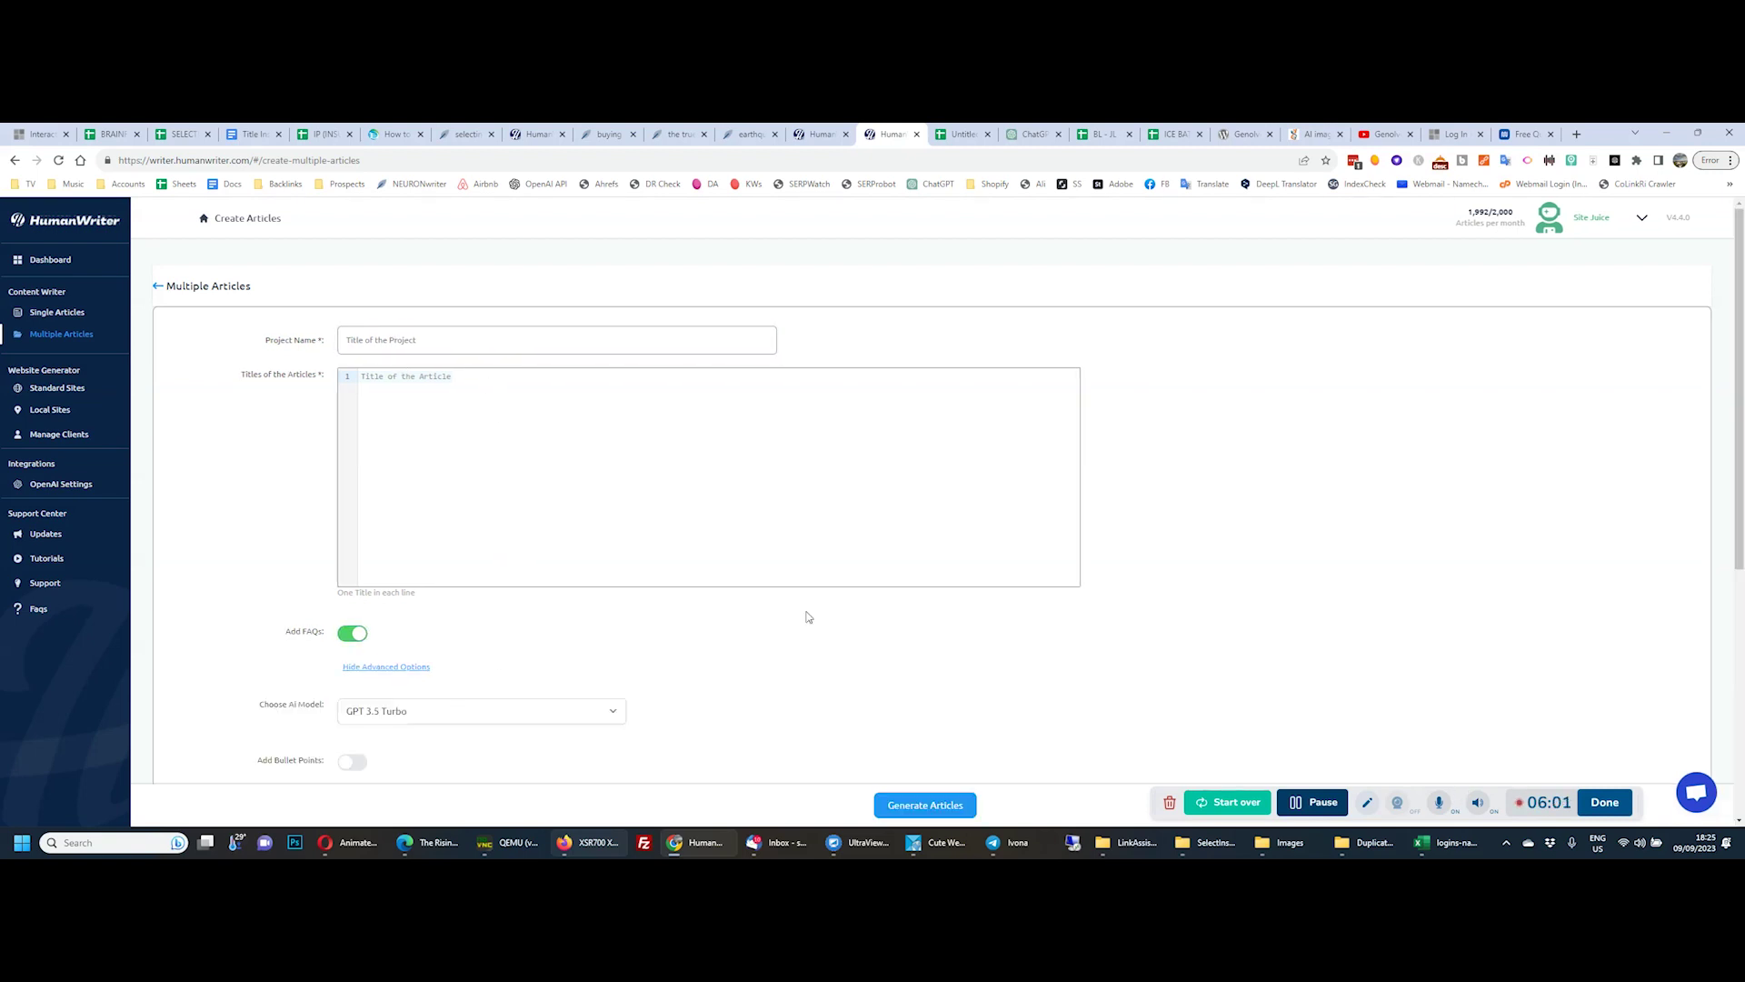
pyautogui.scroll(-2, 718, 662)
pyautogui.click(613, 575)
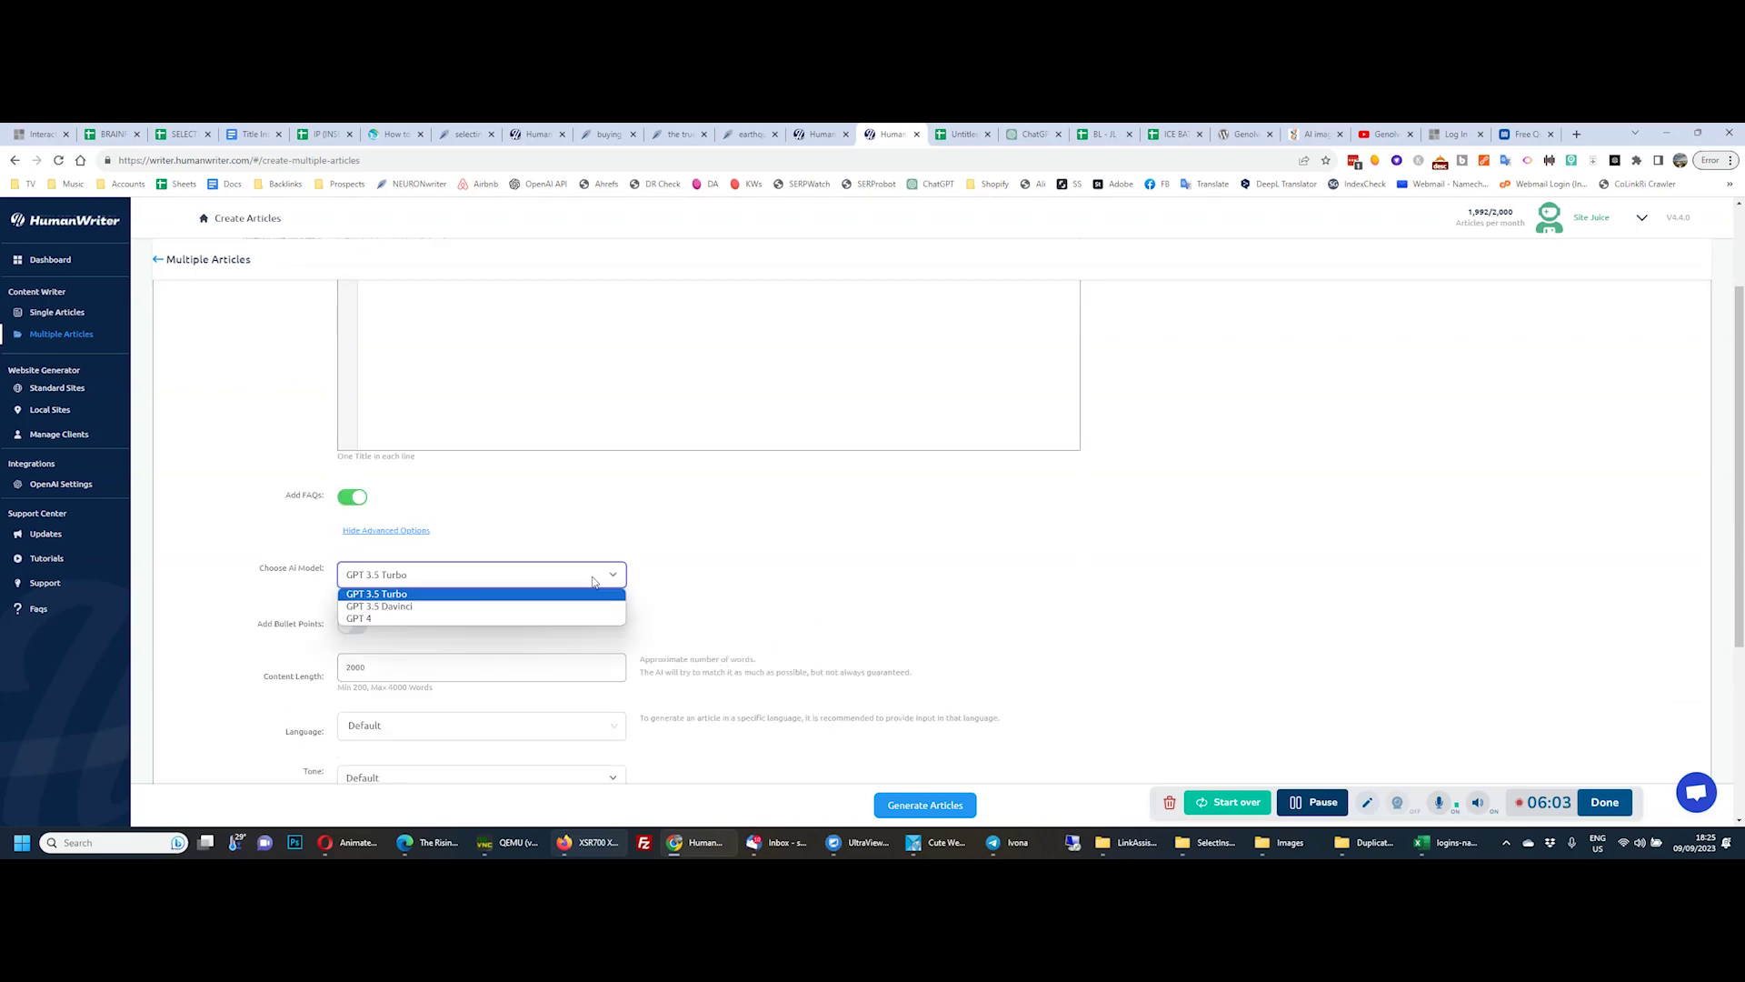
pyautogui.click(420, 619)
pyautogui.click(718, 544)
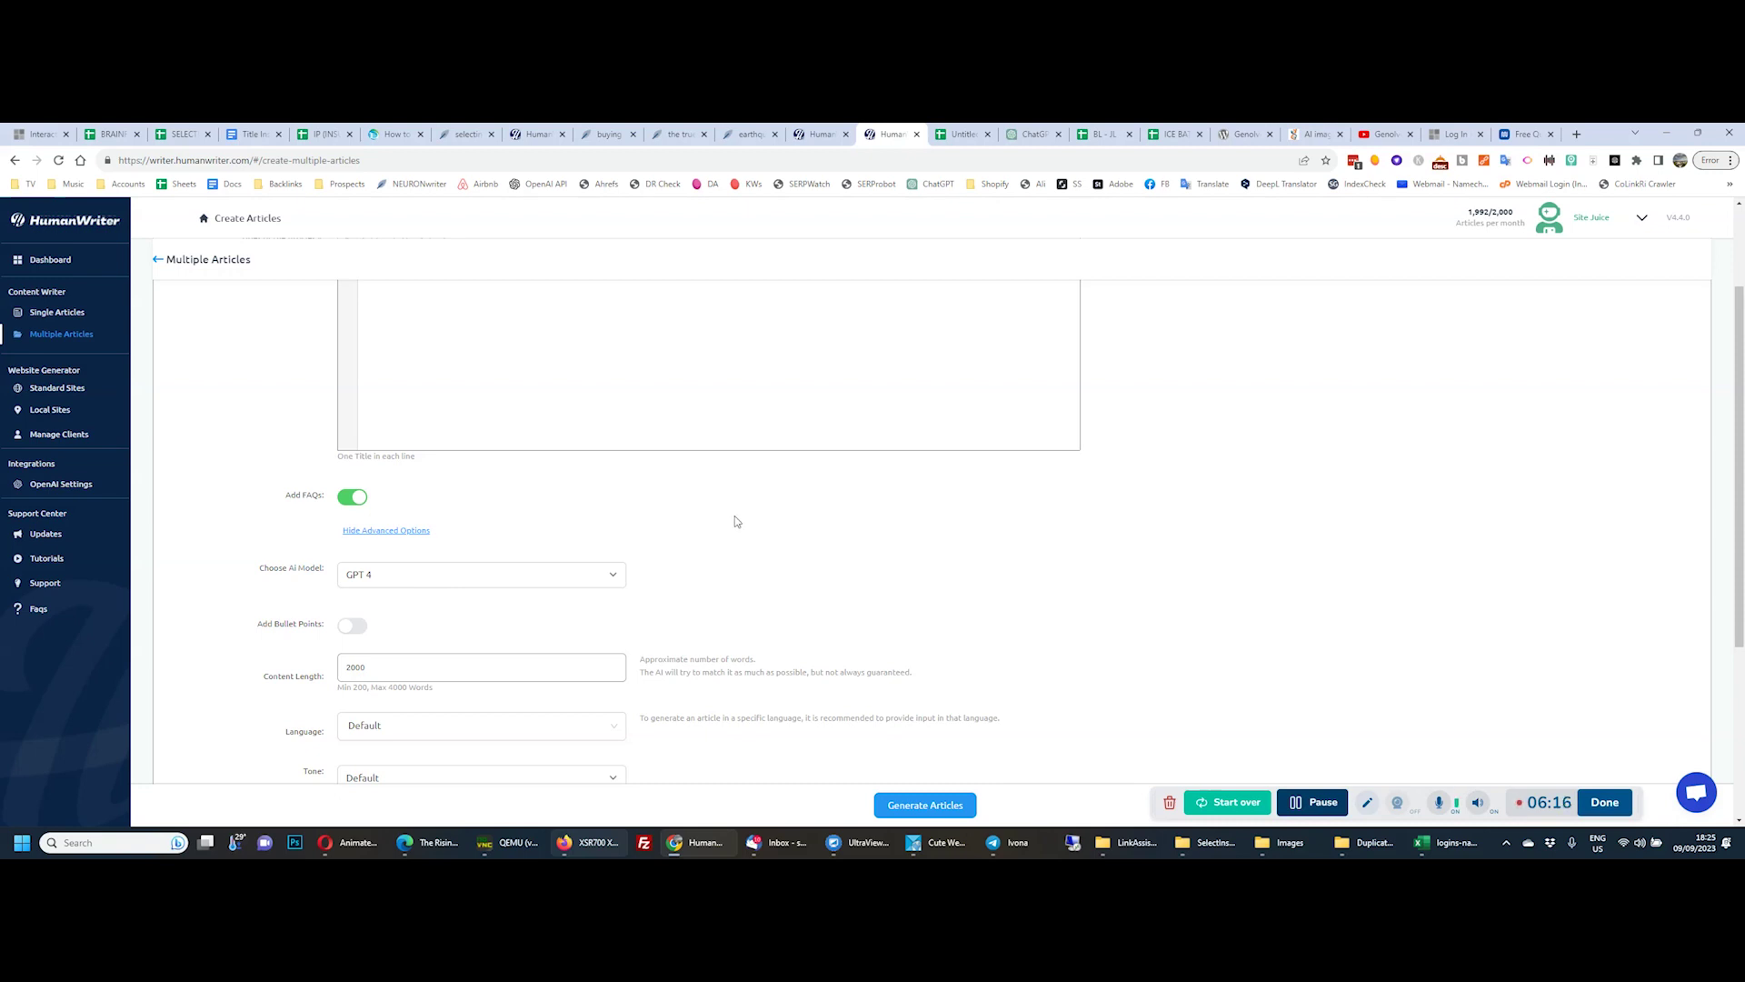
# Turn on bullet points and keep the content length at 2000 words
pyautogui.click(352, 626)
pyautogui.click(591, 707)
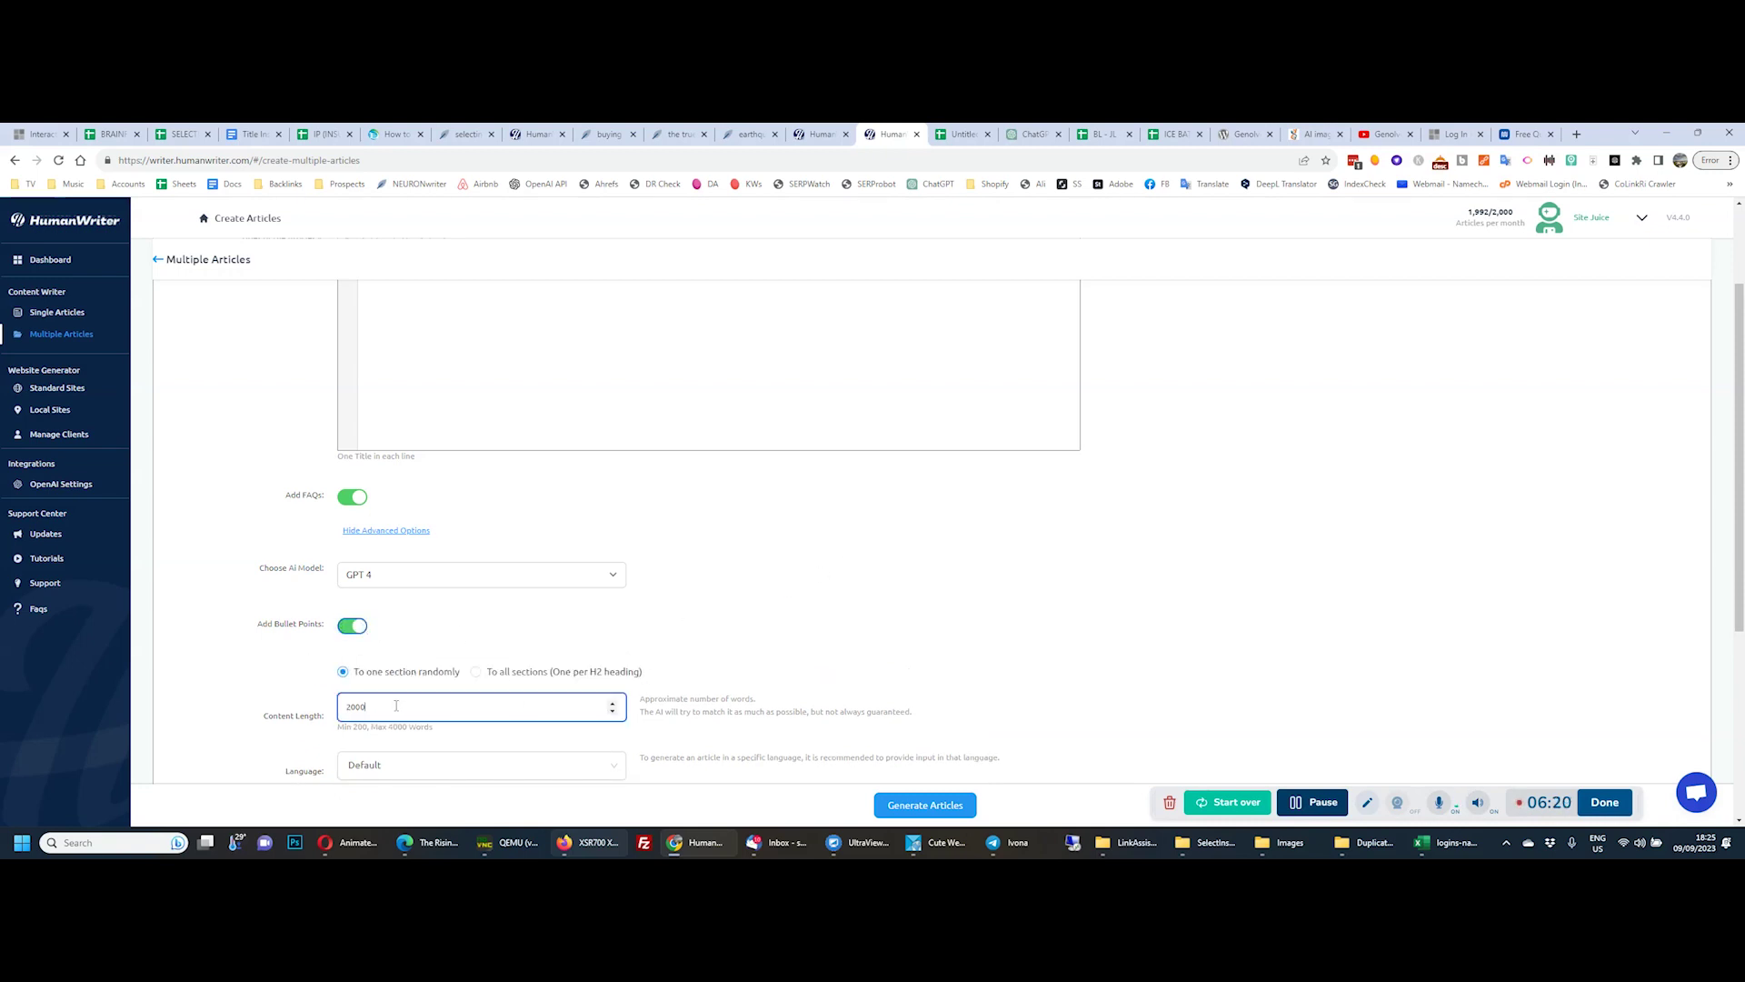
pyautogui.scroll(-2, 716, 655)
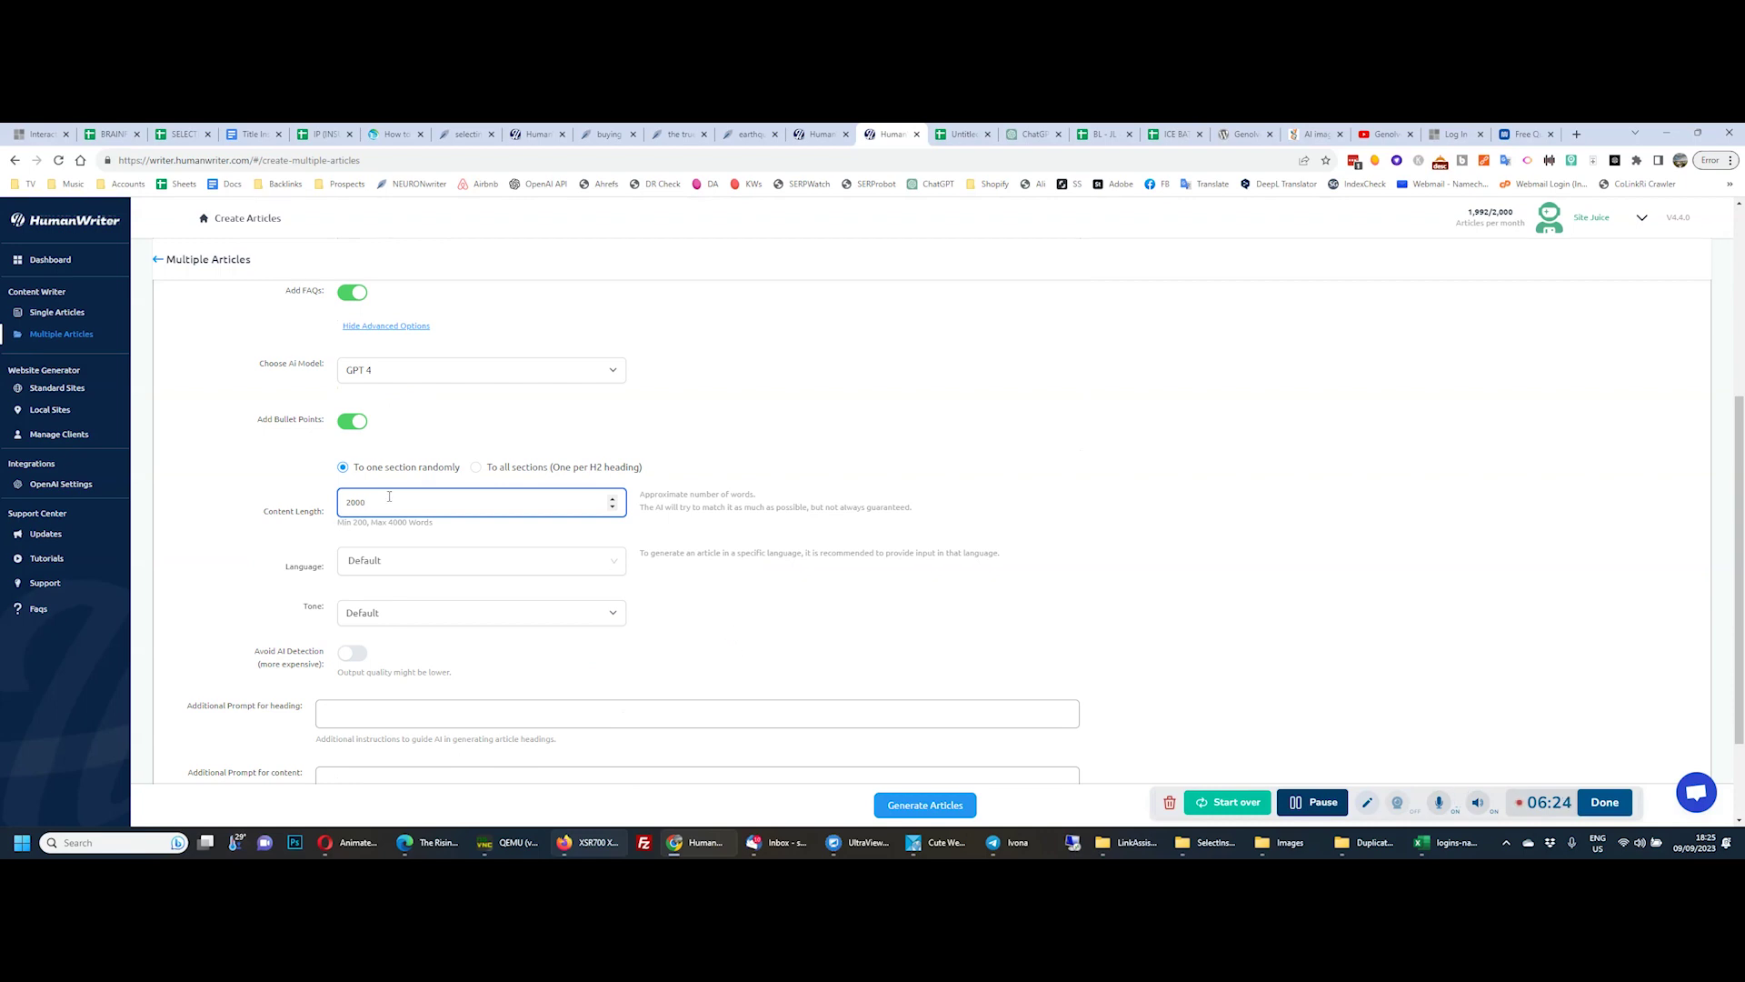
pyautogui.scroll(3, 575, 538)
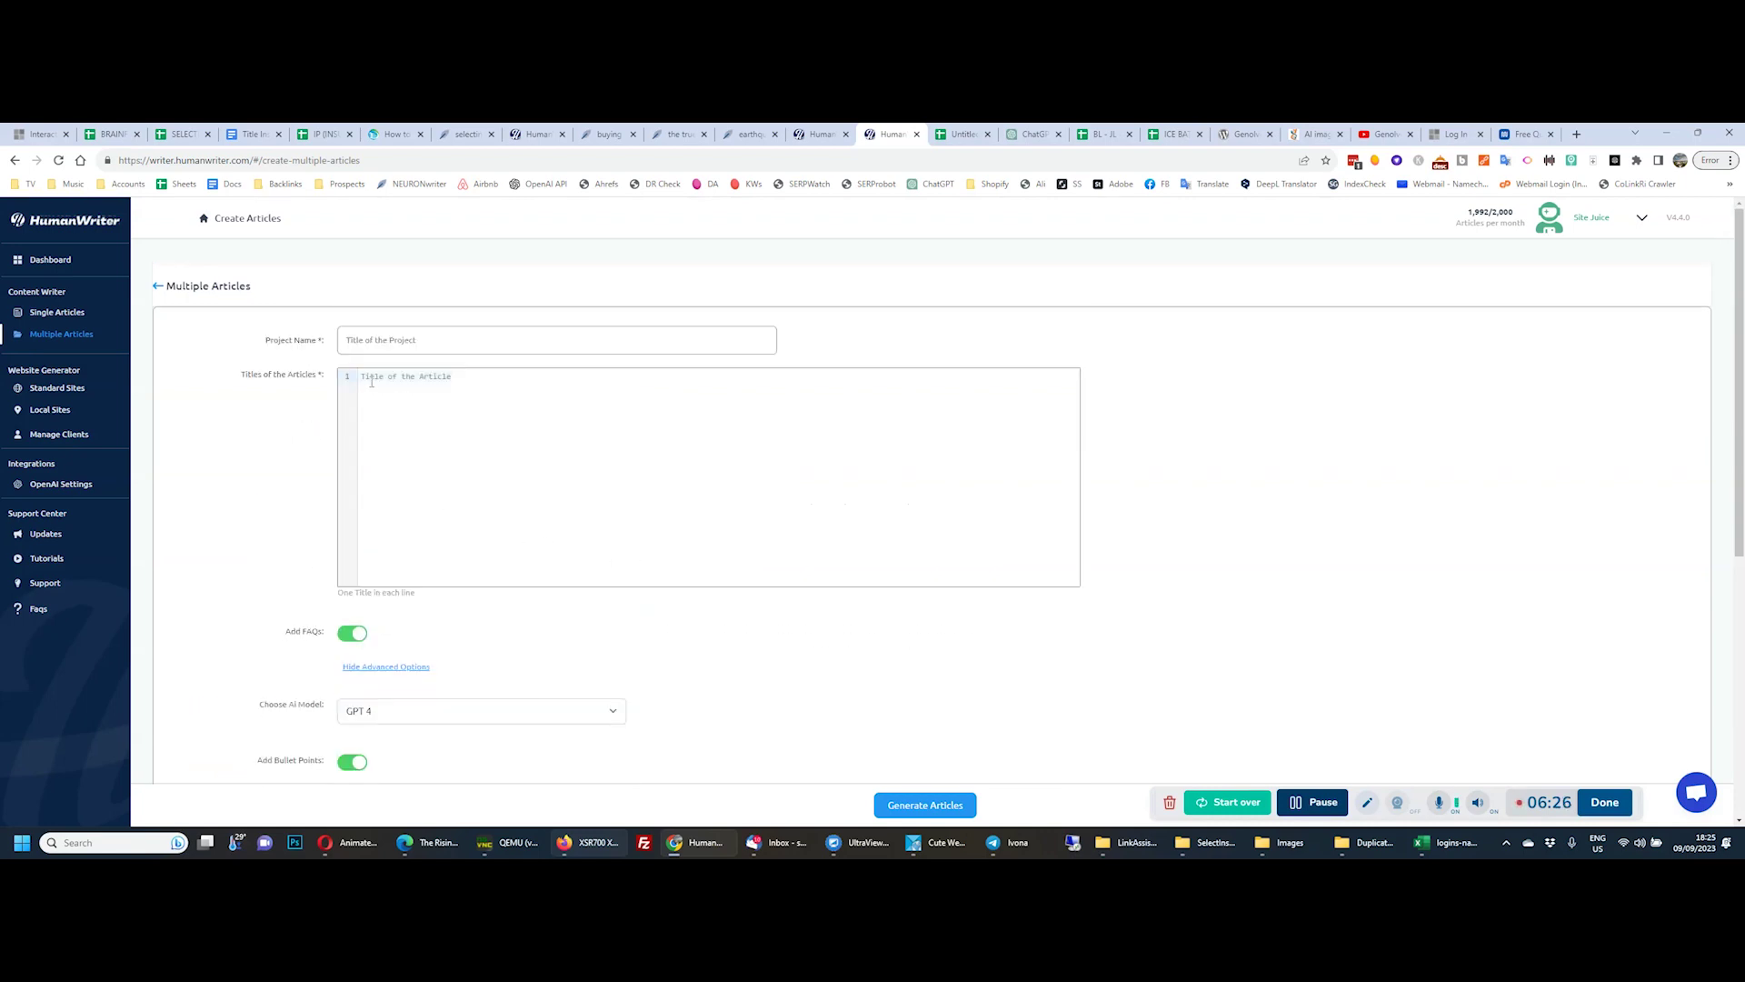
pyautogui.scroll(-6, 565, 542)
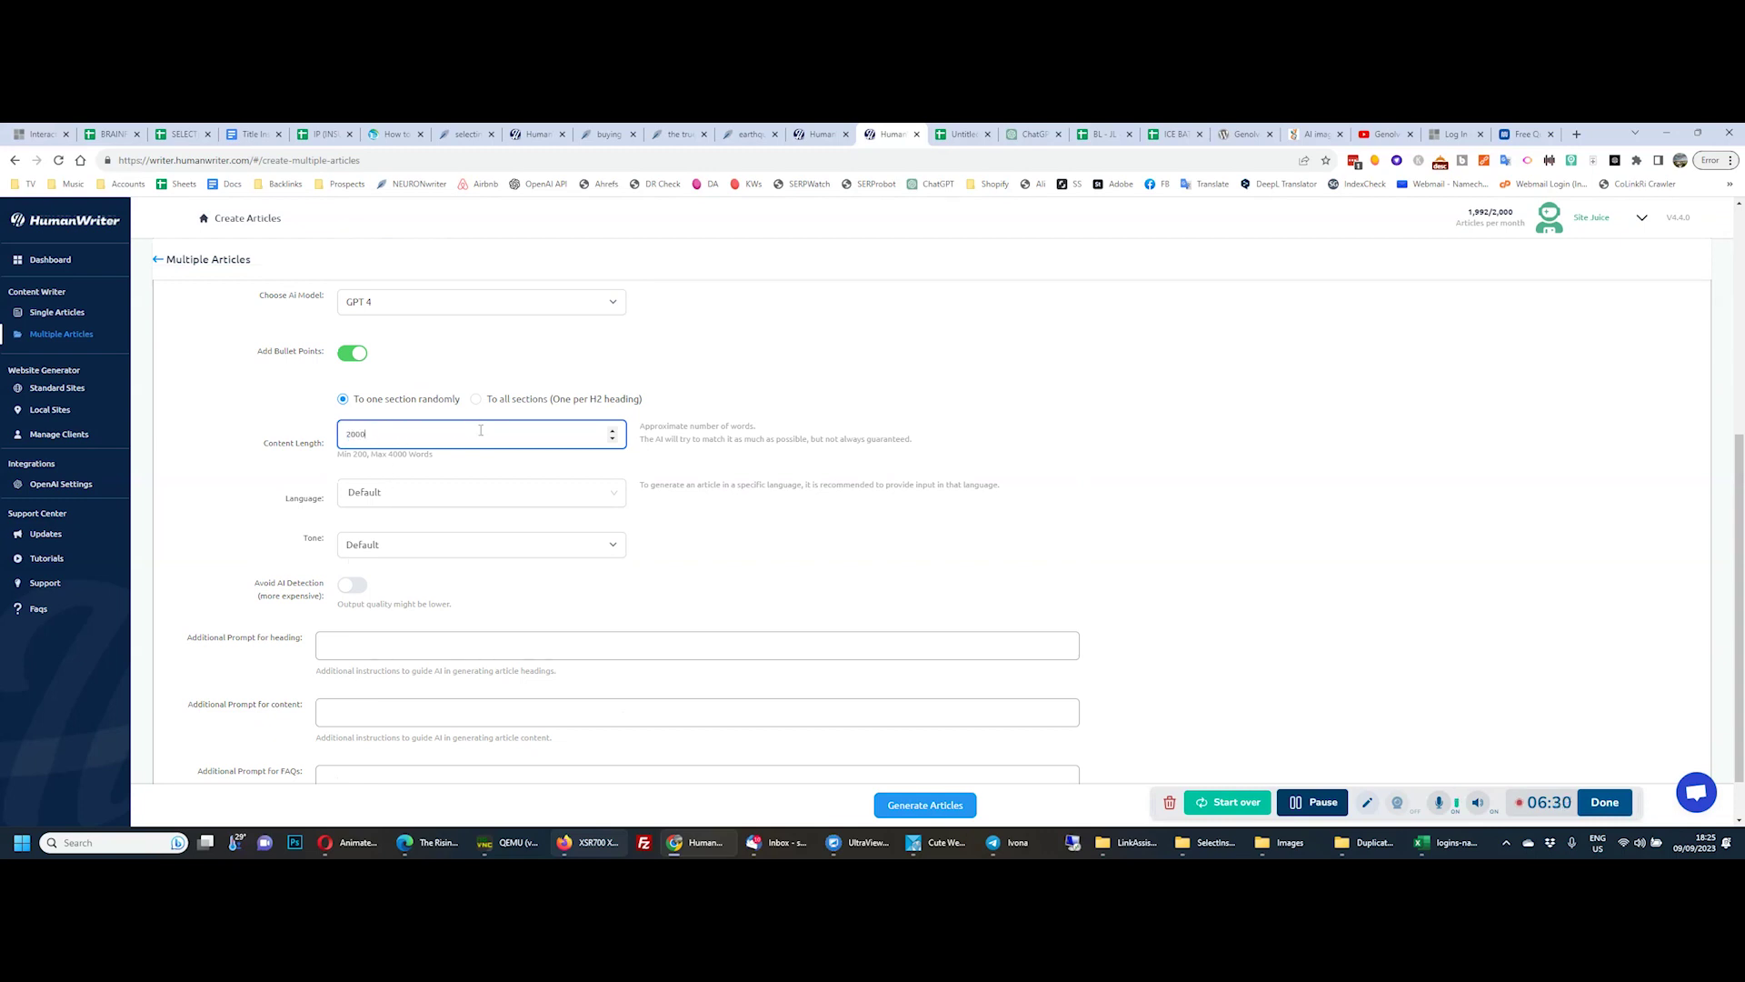
pyautogui.click(945, 450)
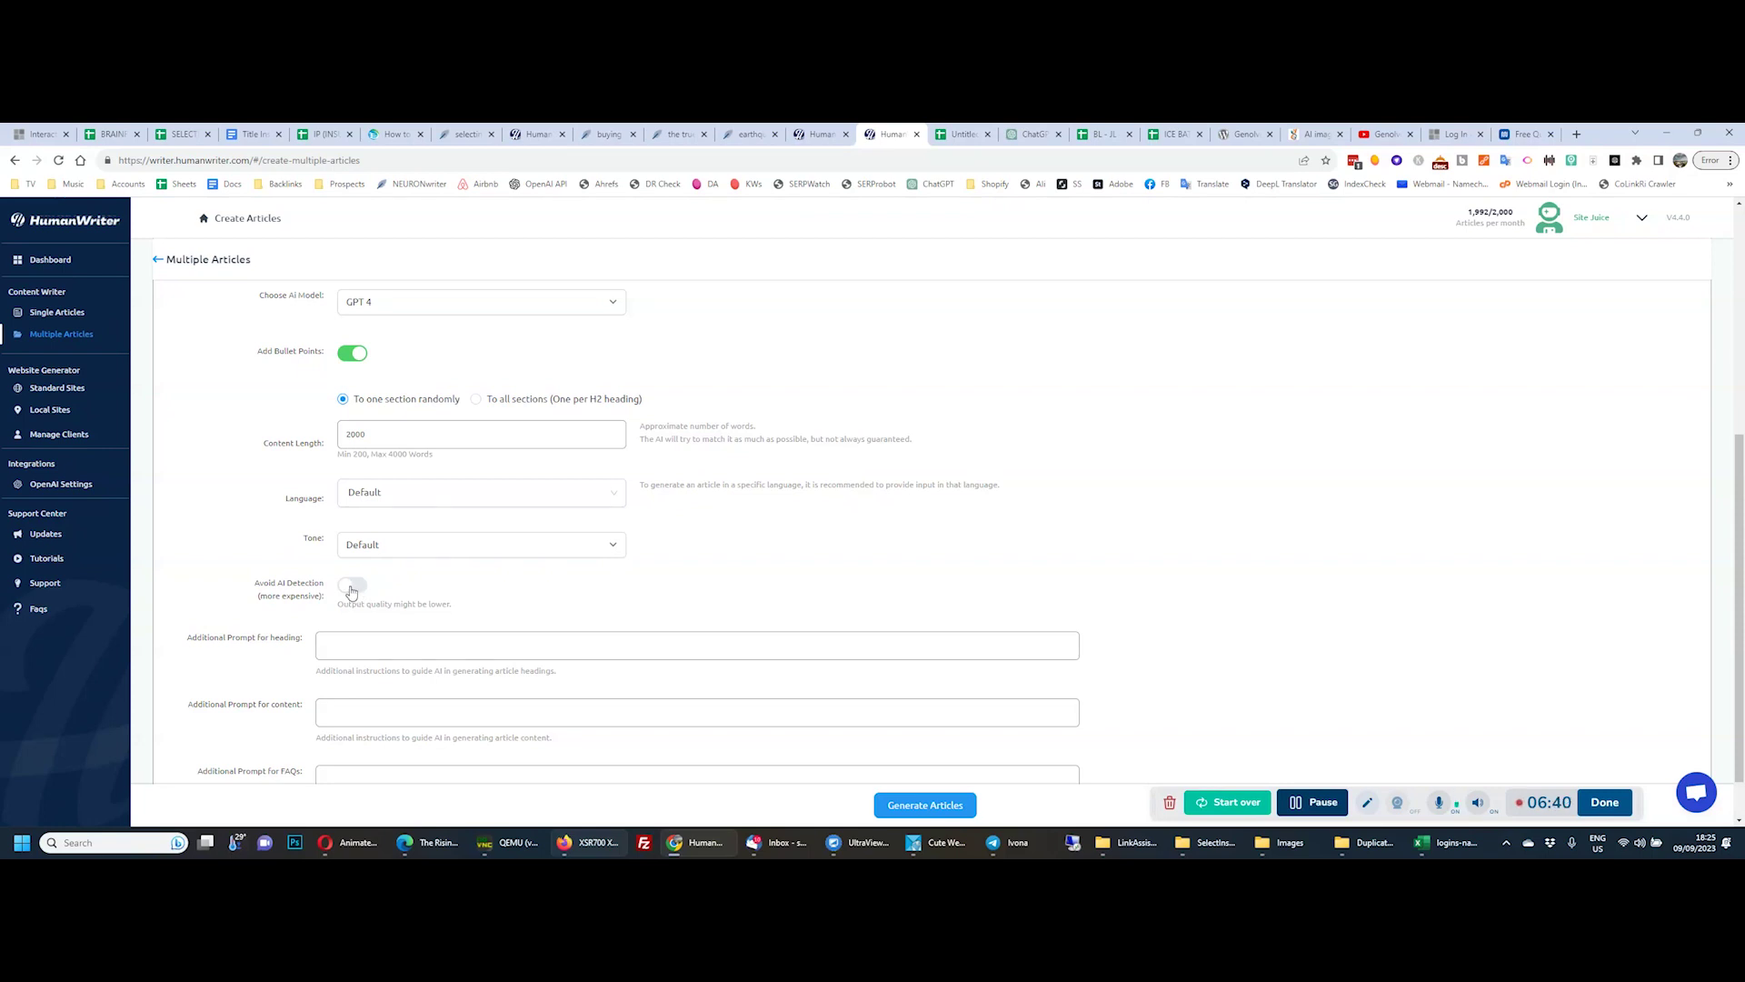
pyautogui.scroll(-1, 426, 575)
# Enter 'make them nlp' as the Additional Prompt for FAQs and return to the form's top
pyautogui.click(425, 583)
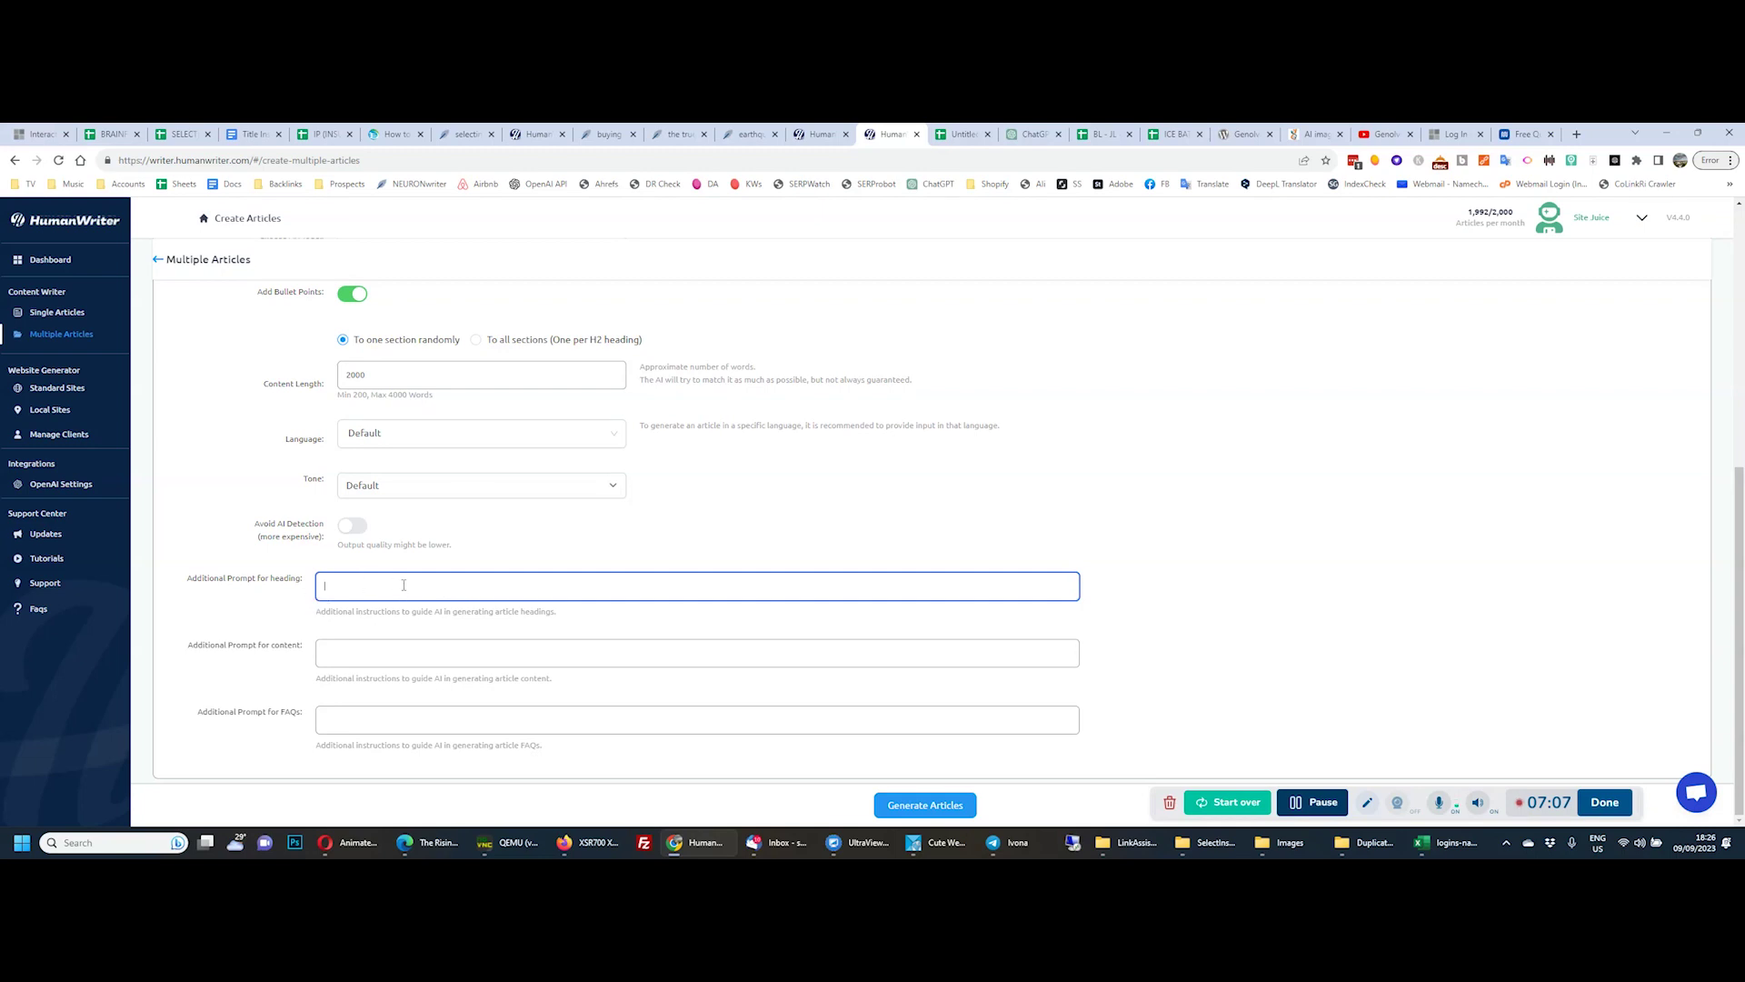
pyautogui.click(549, 708)
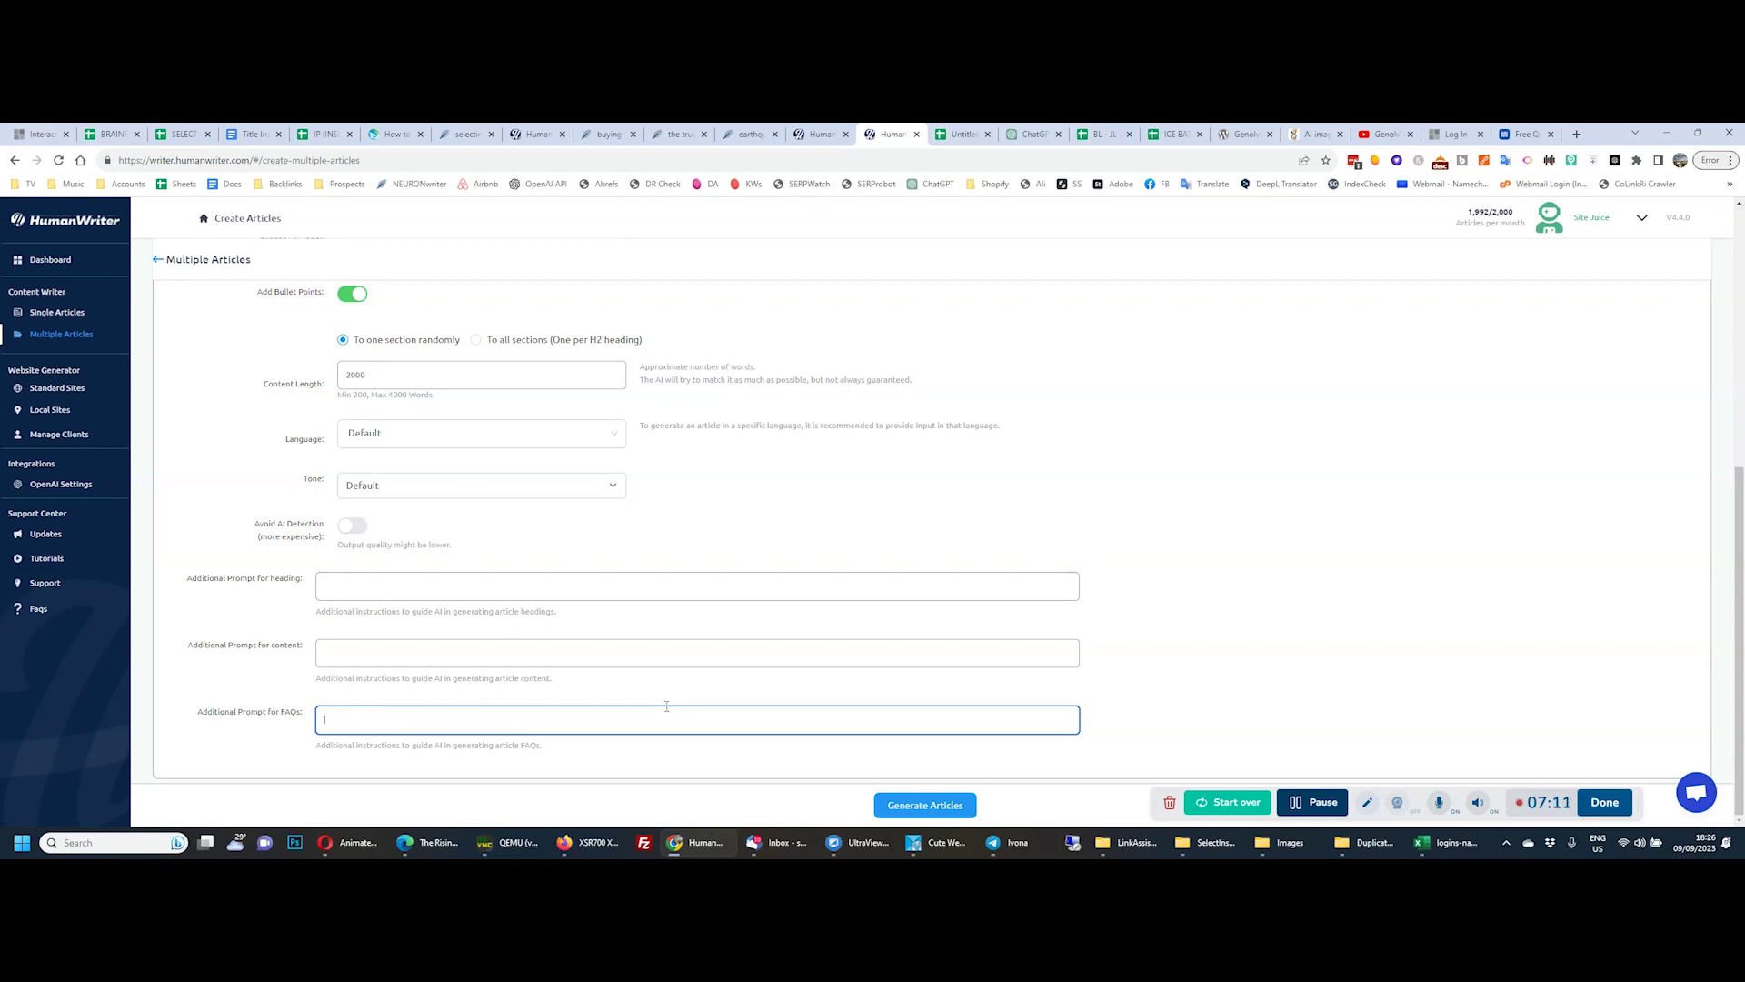
pyautogui.write('make them nlp')
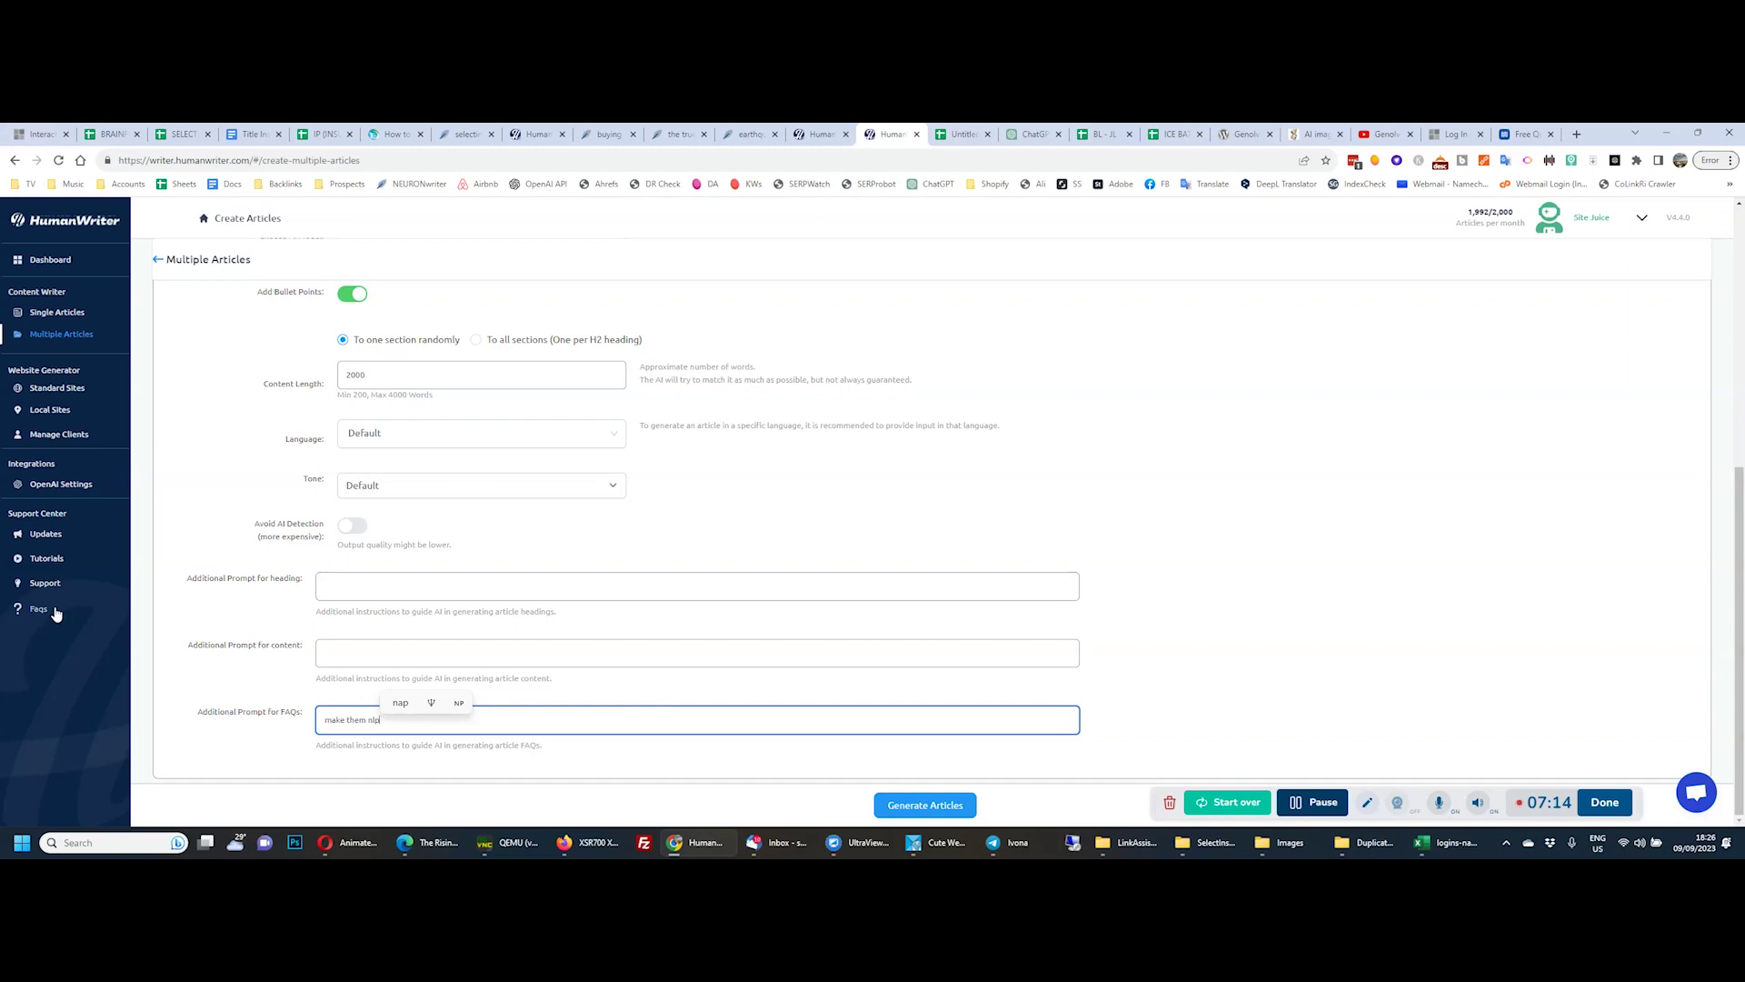
pyautogui.scroll(5, 291, 577)
pyautogui.scroll(1, 291, 577)
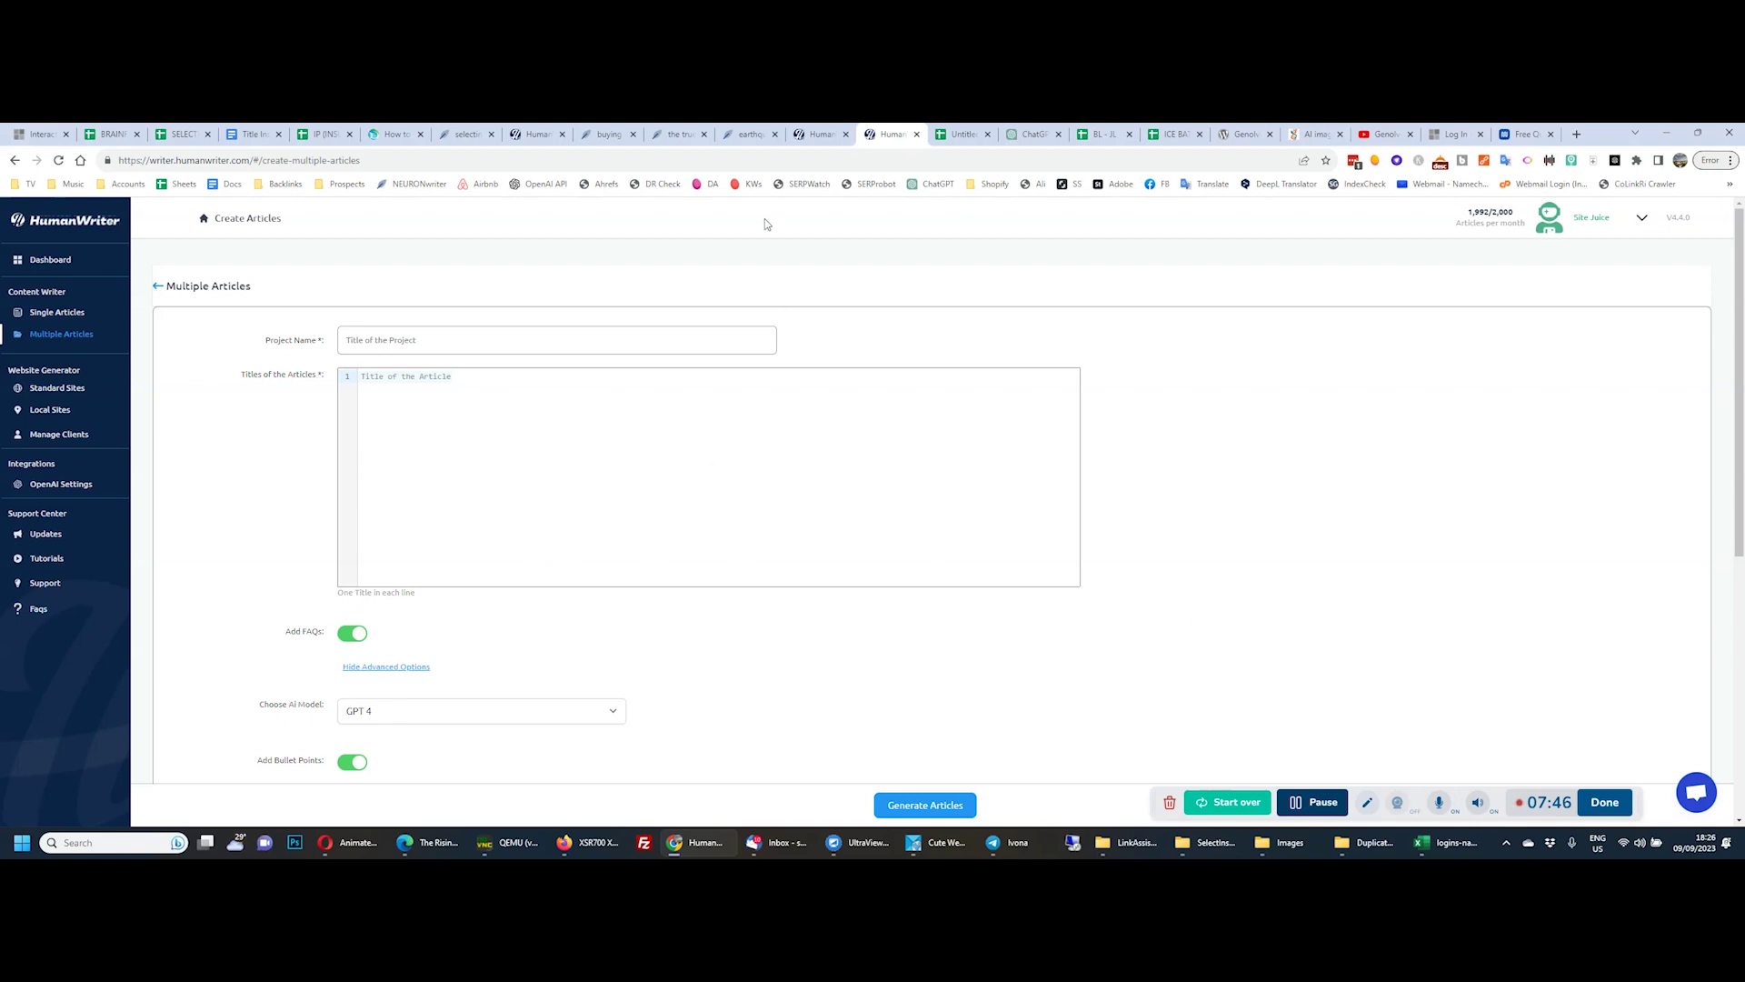
# Close the article-creation page and open the Earthquake Insurance General Overview article
pyautogui.click(1315, 802)
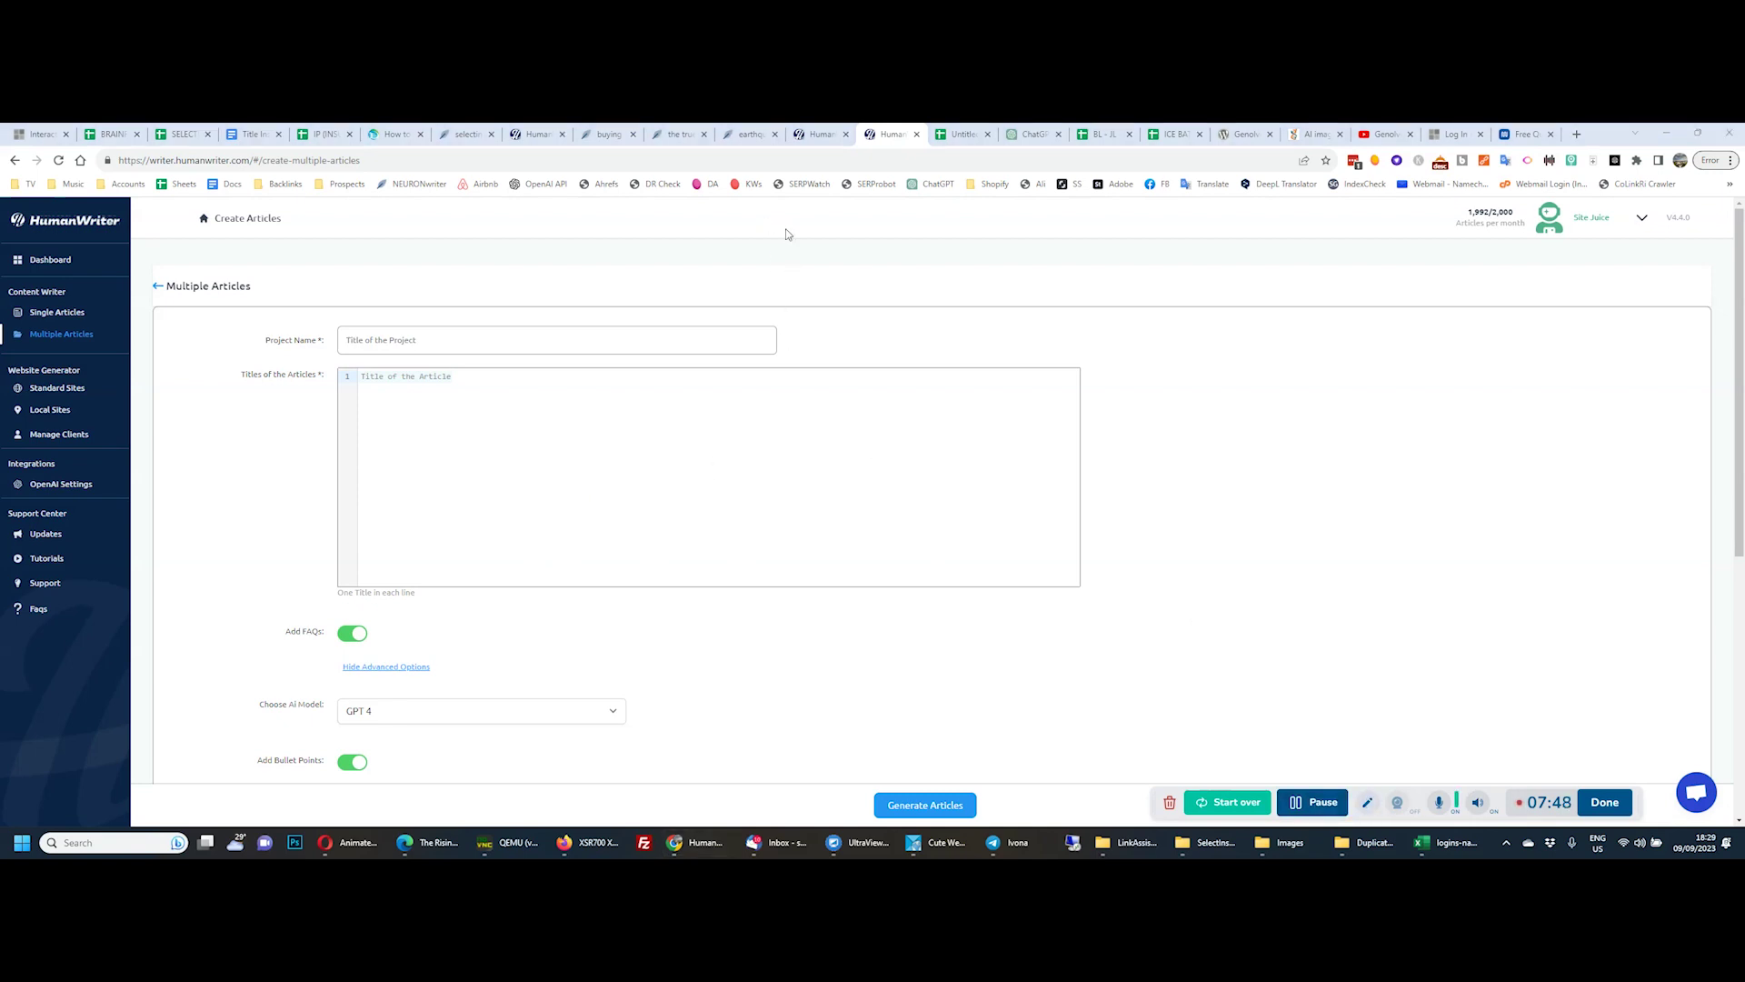
pyautogui.click(917, 134)
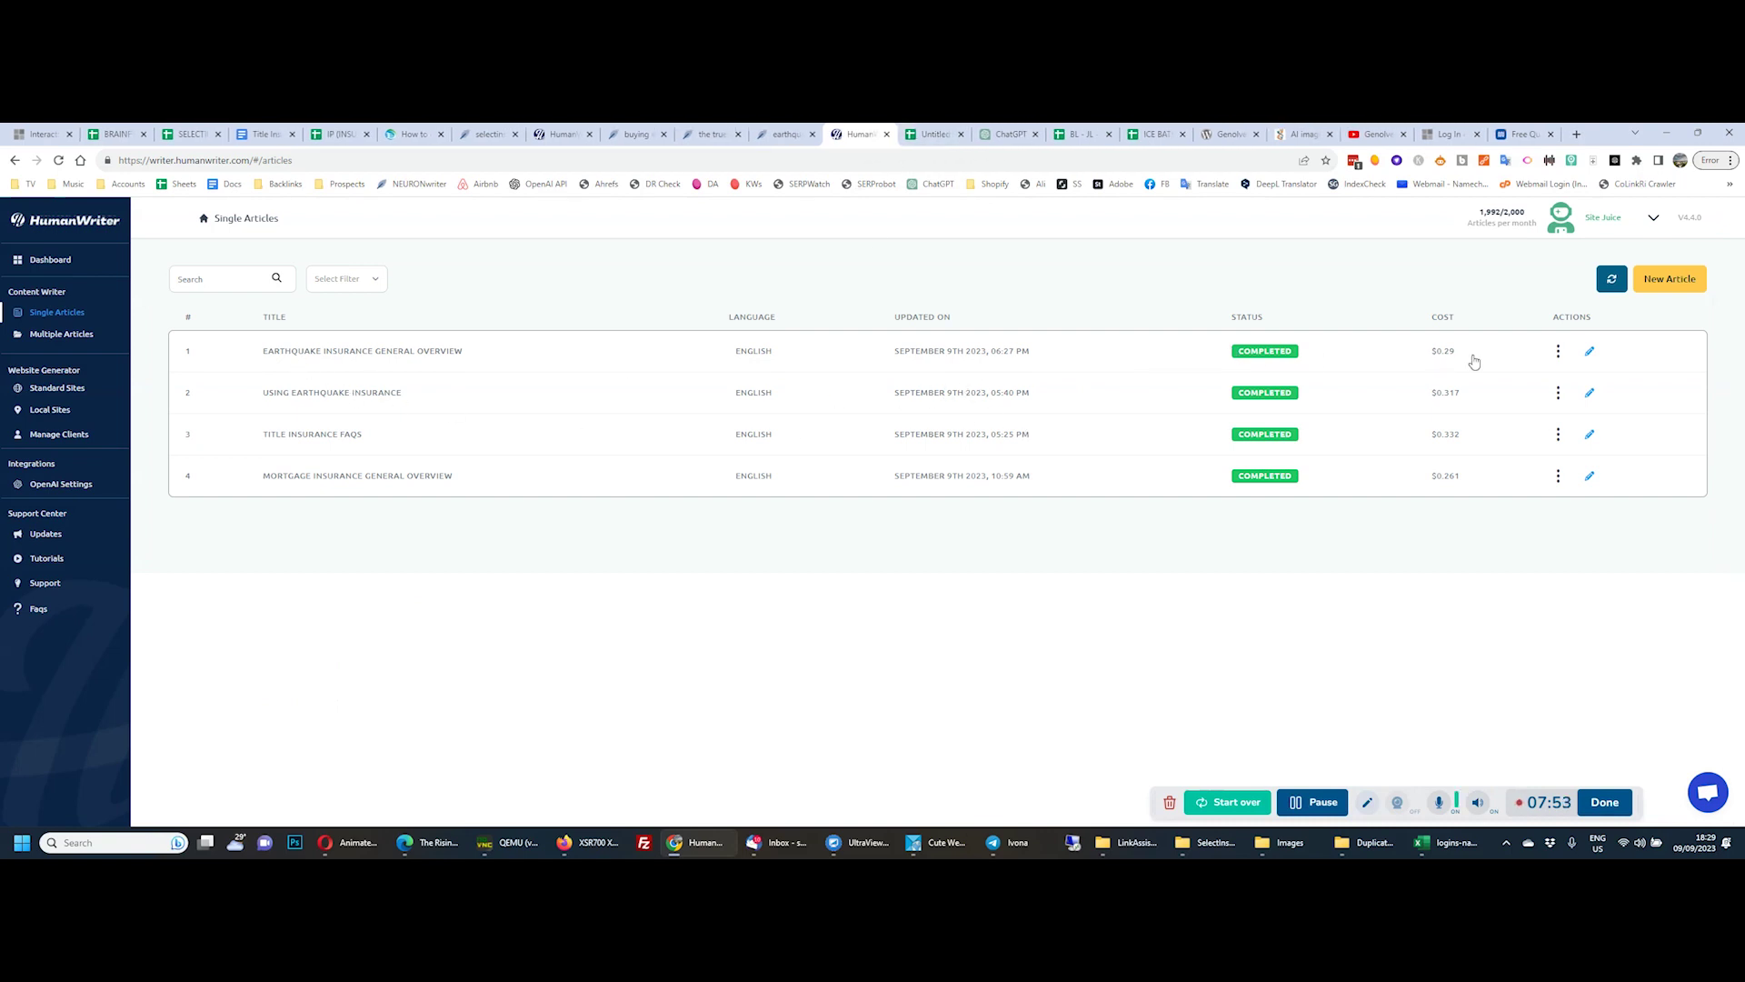
pyautogui.click(328, 356)
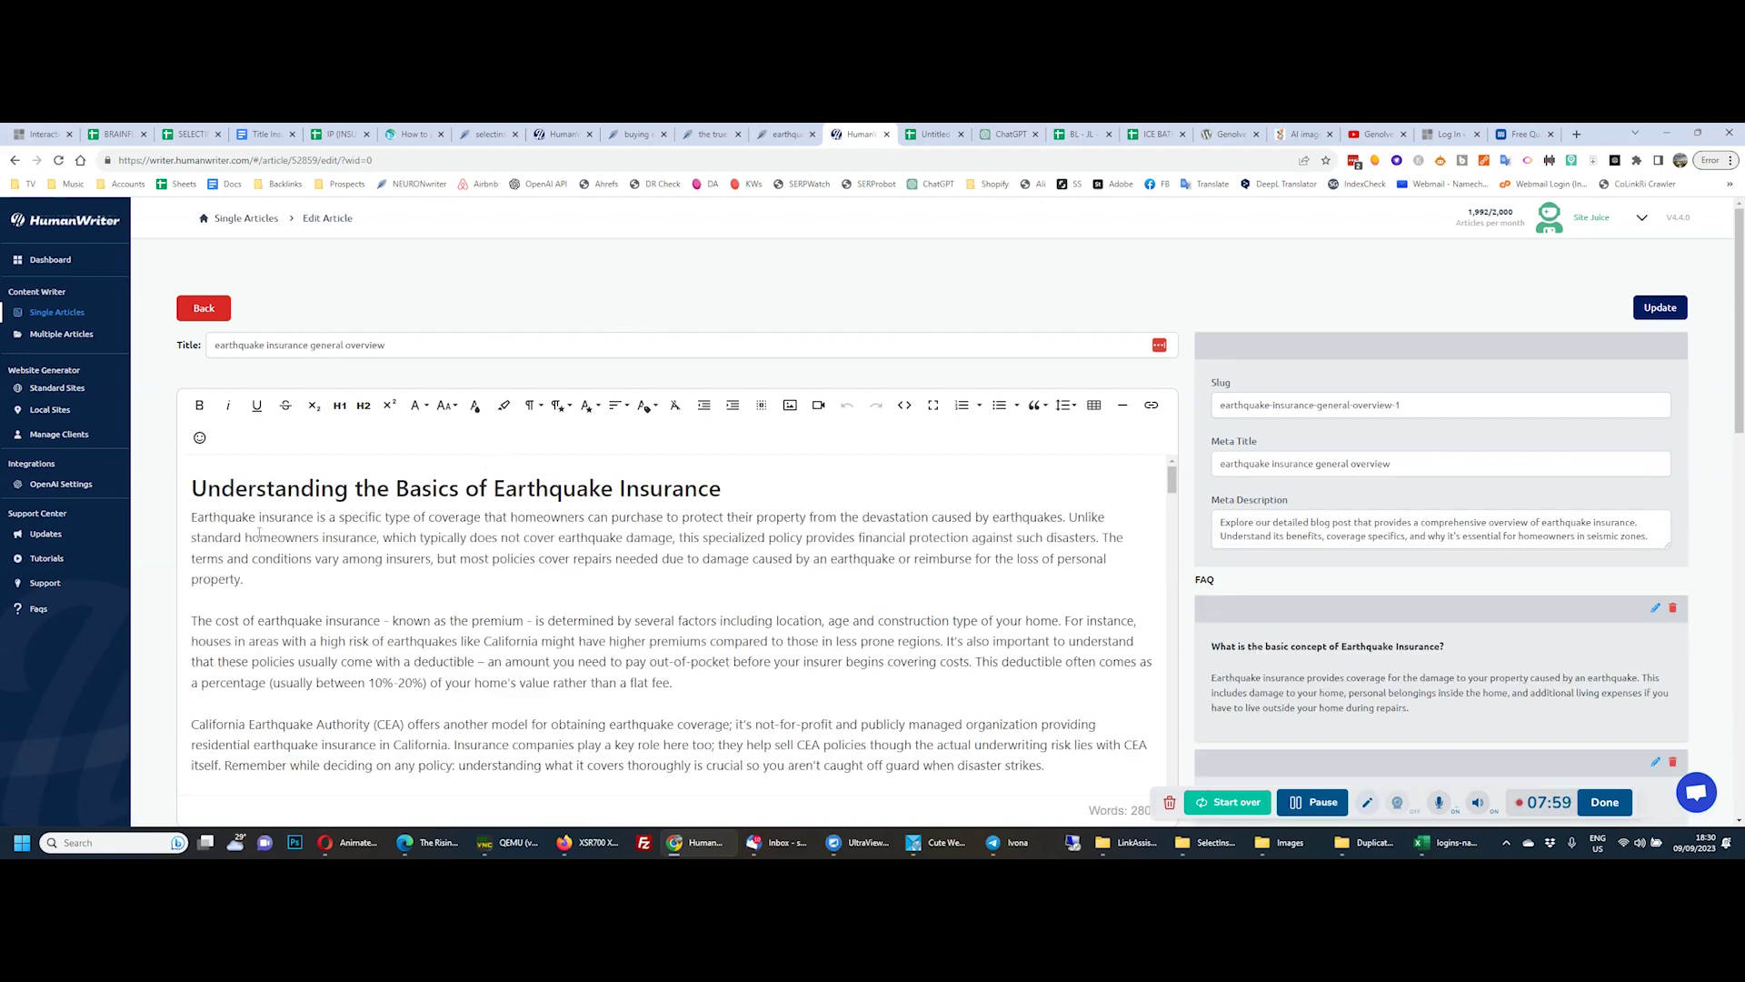
# Select and copy the entire article text, then switch to its NeuronWriter analysis
pyautogui.click(228, 493)
pyautogui.hotkey('ctrl', 'a')
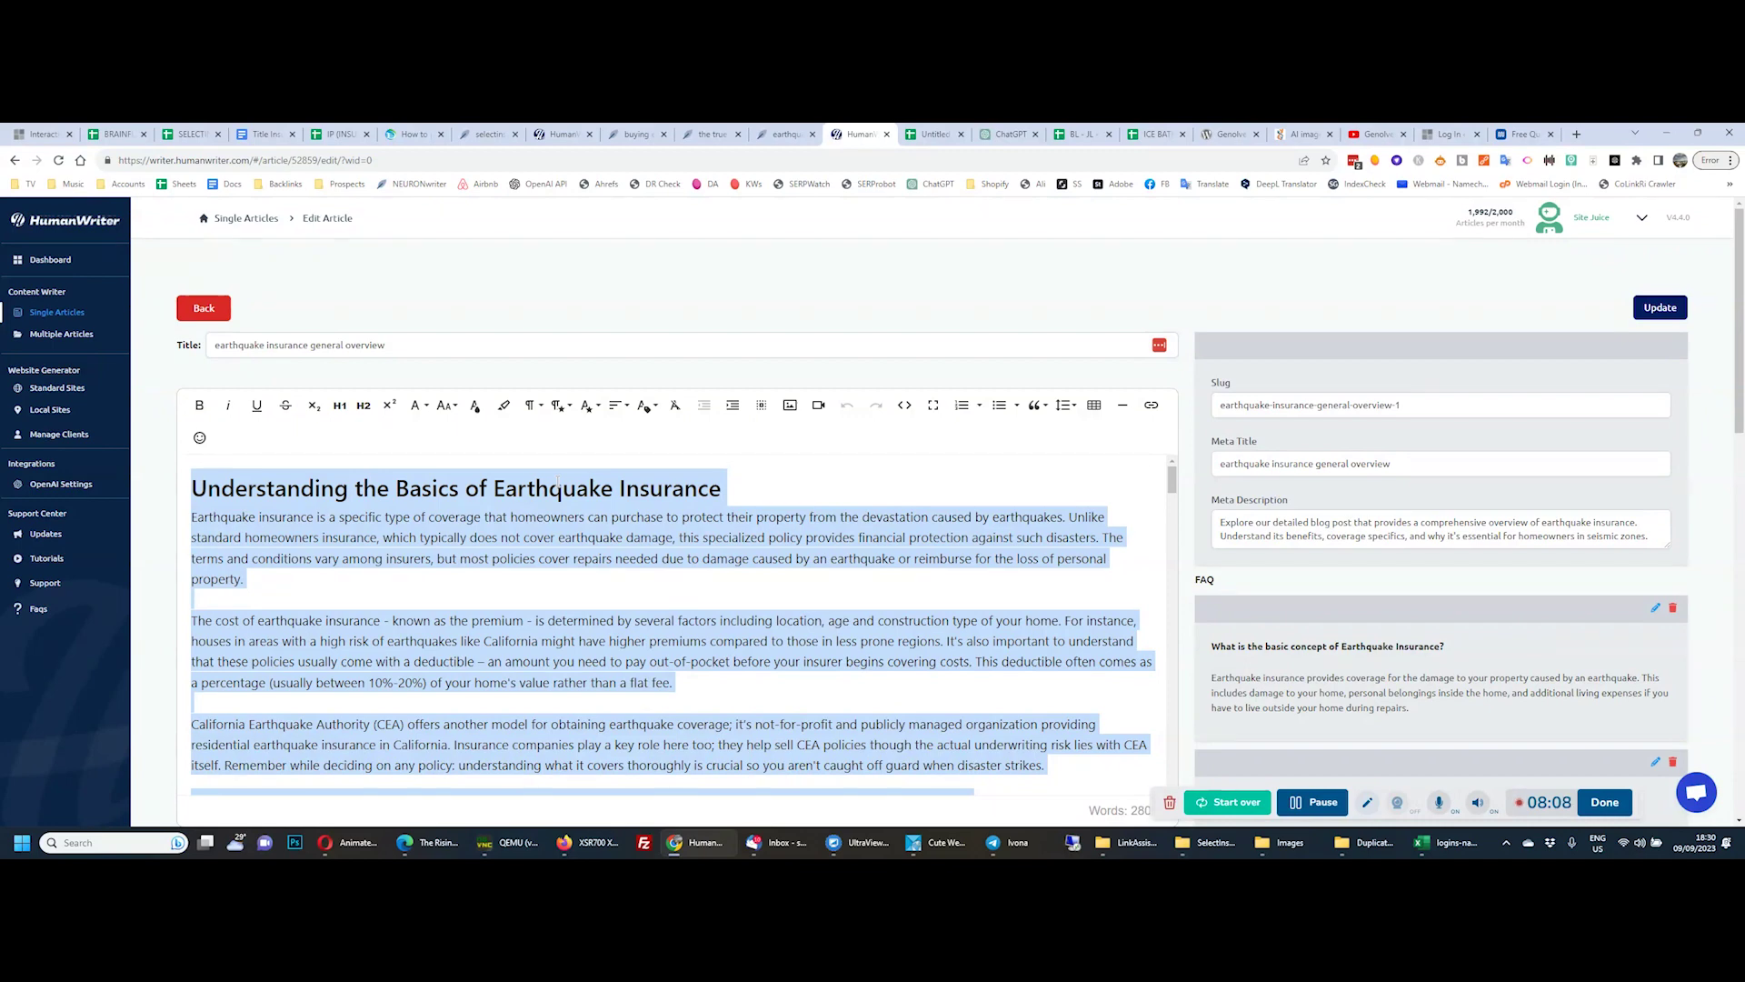
pyautogui.hotkey('ctrl', 'shift', 'Tab')
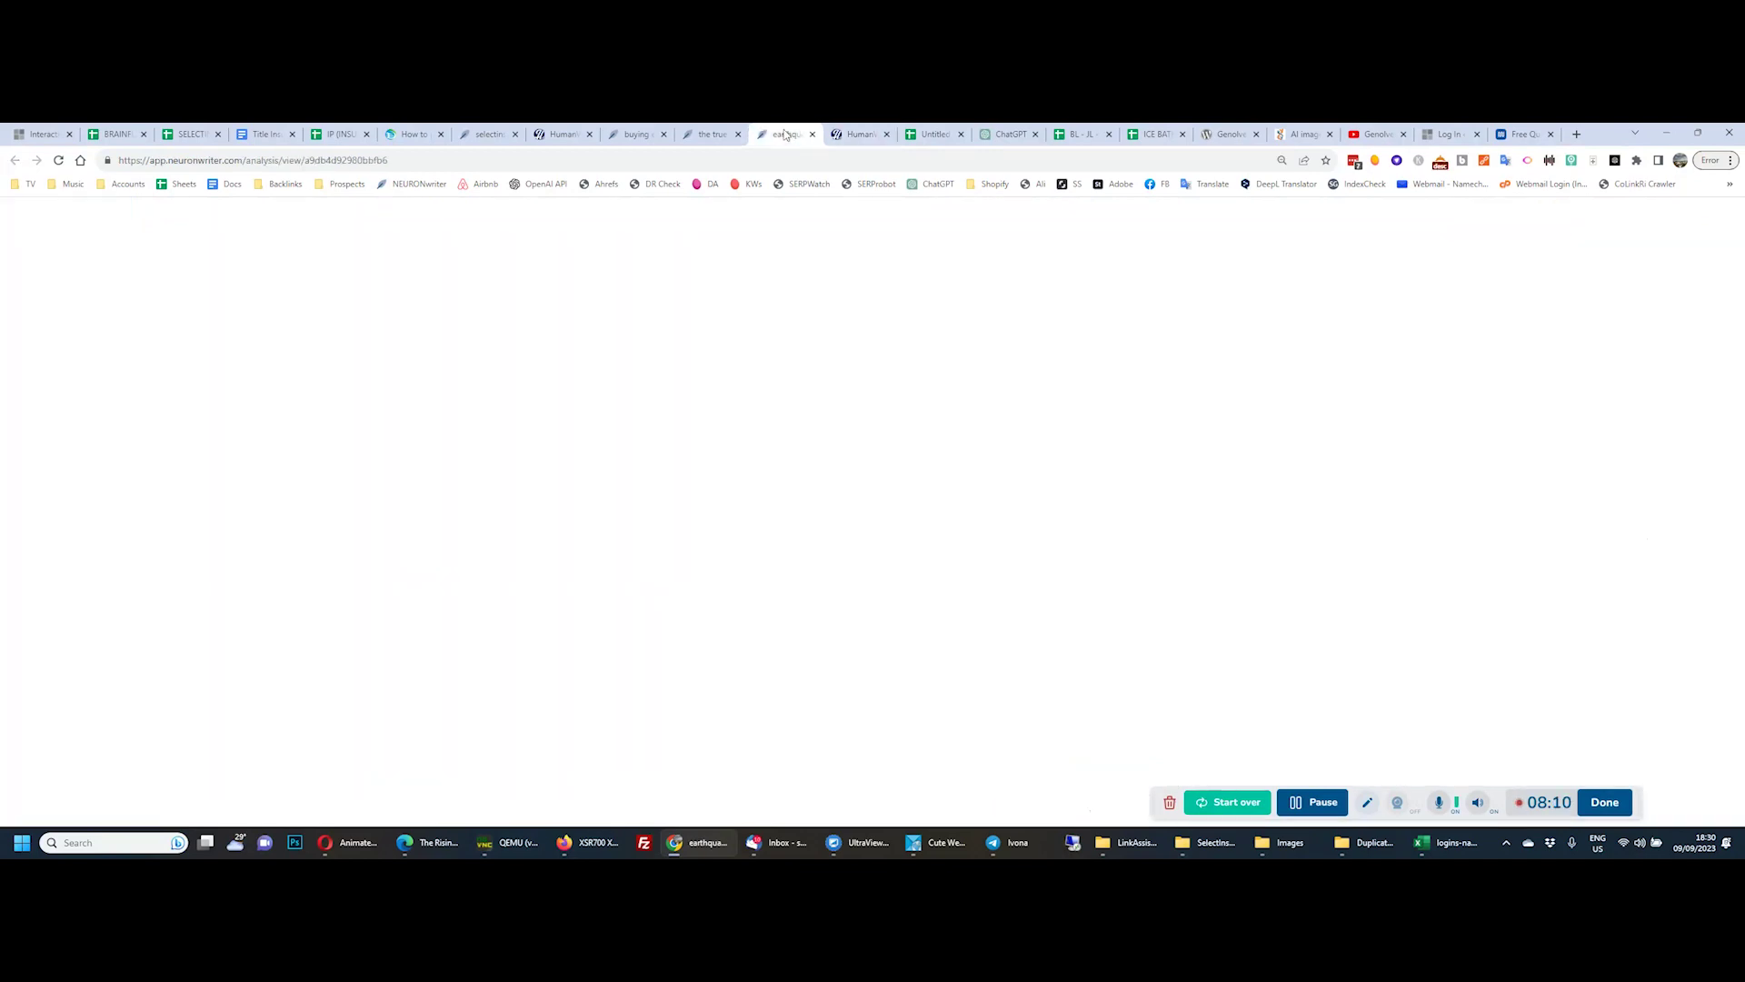
# Make 'Understanding the Basics of Earthquake Insurance General Overview' the article's H1 heading
pyautogui.scroll(1, 213, 410)
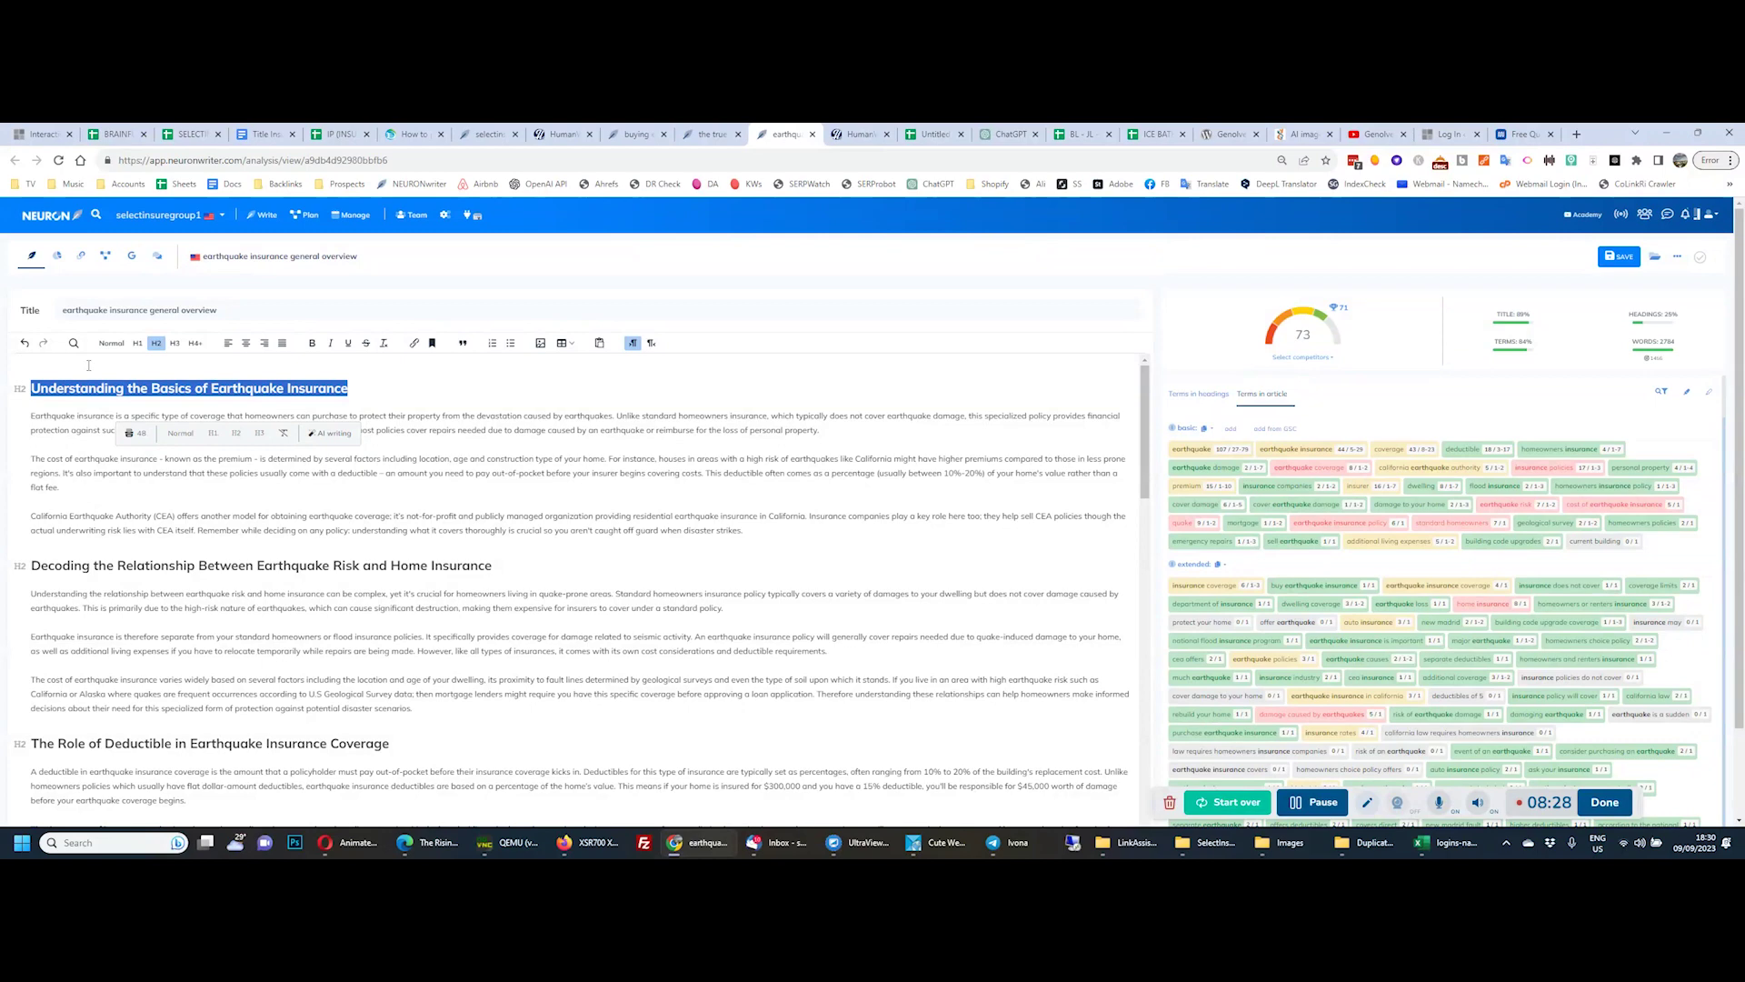
pyautogui.click(137, 343)
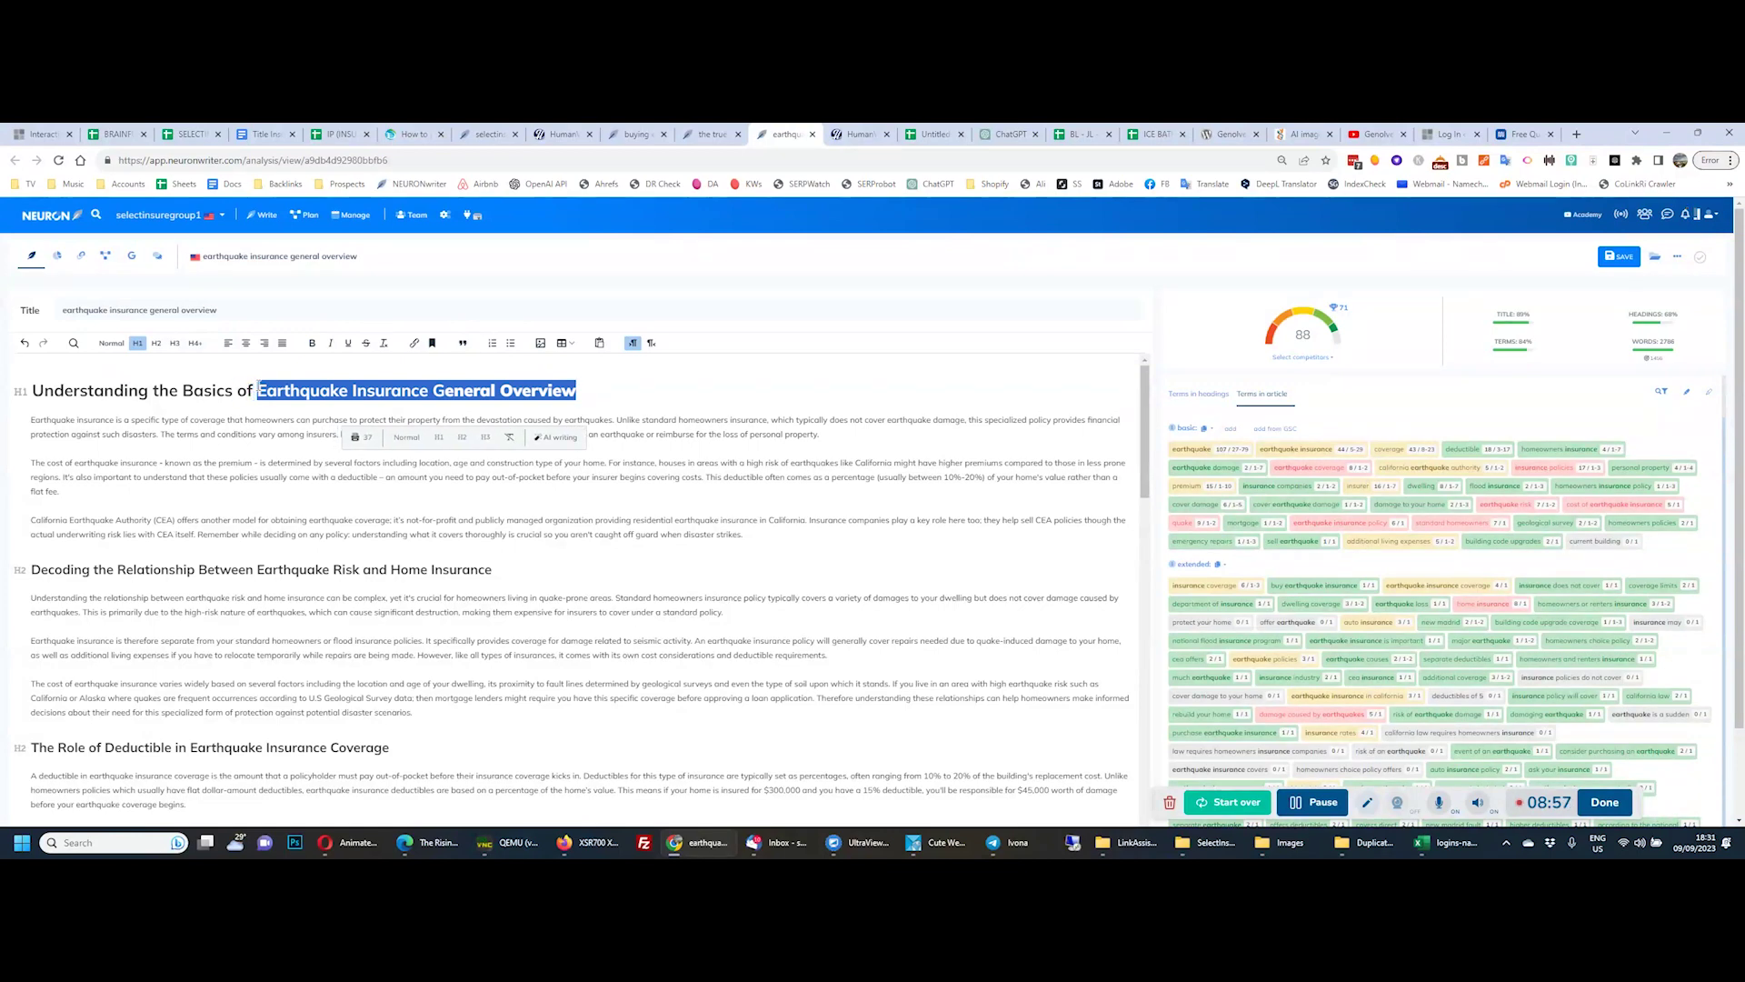
# Unbold the shortened 'Earthquake Insurance General Overview' title and show the Terms in article list
pyautogui.hotkey('ctrl', 'b')
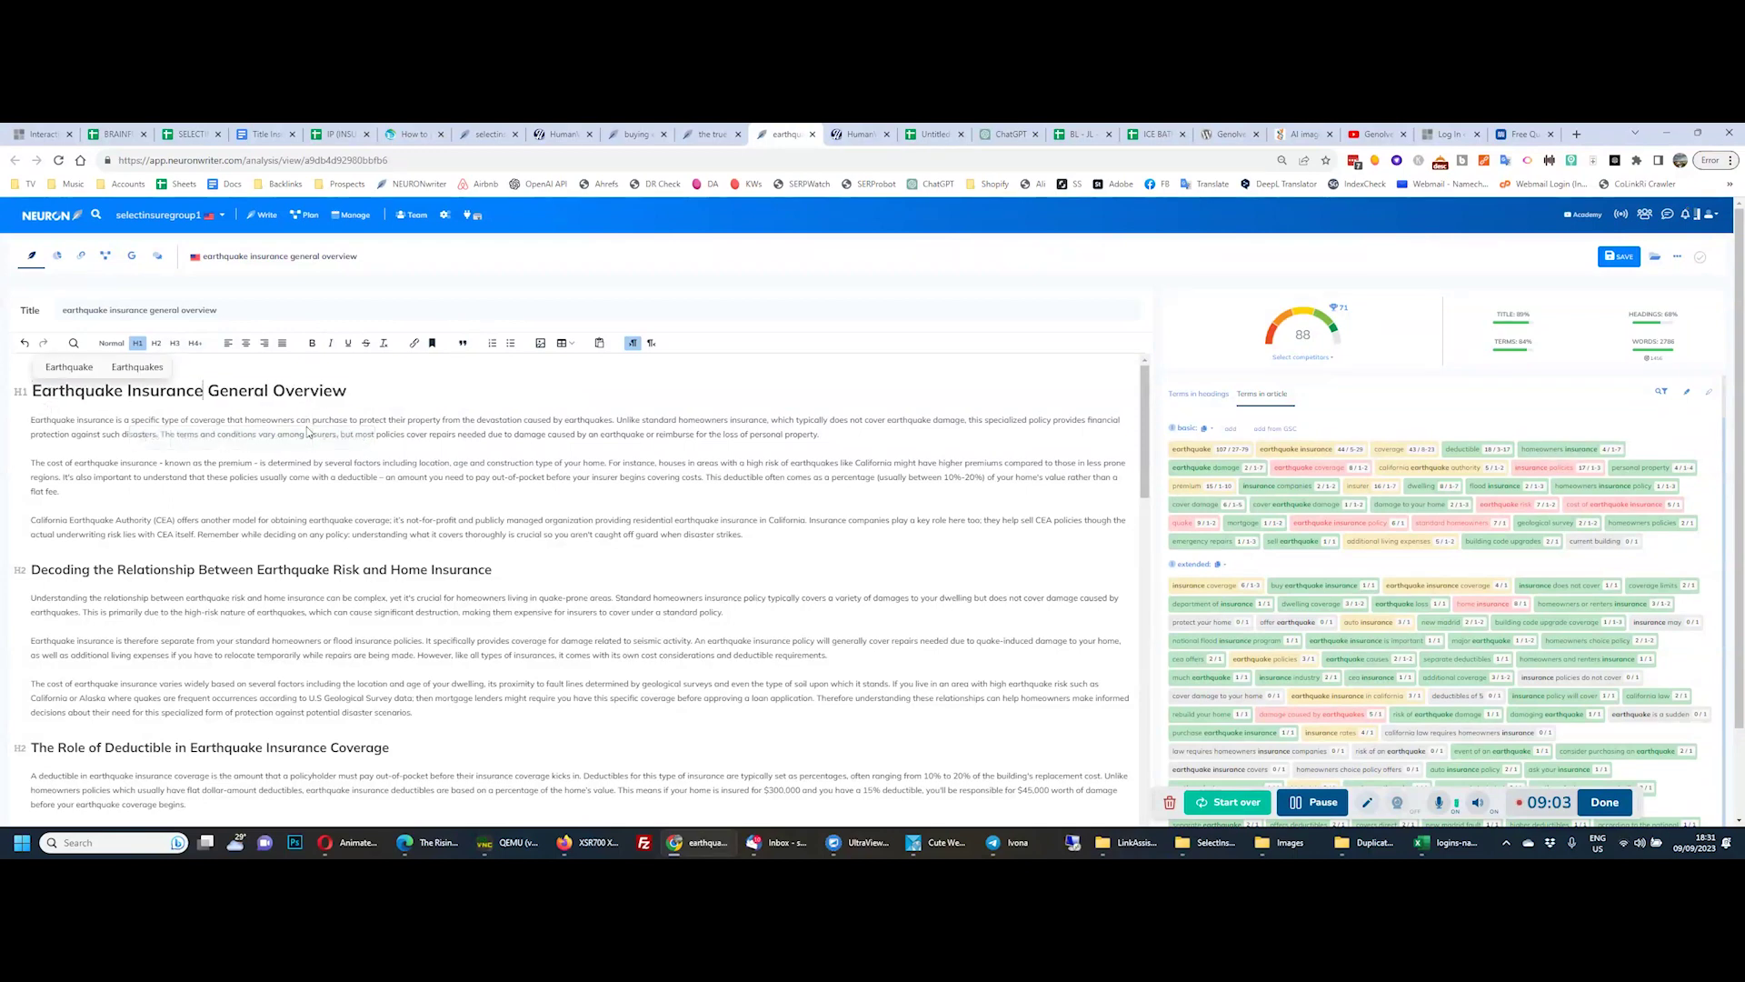
pyautogui.click(1261, 394)
pyautogui.scroll(-20, 472, 471)
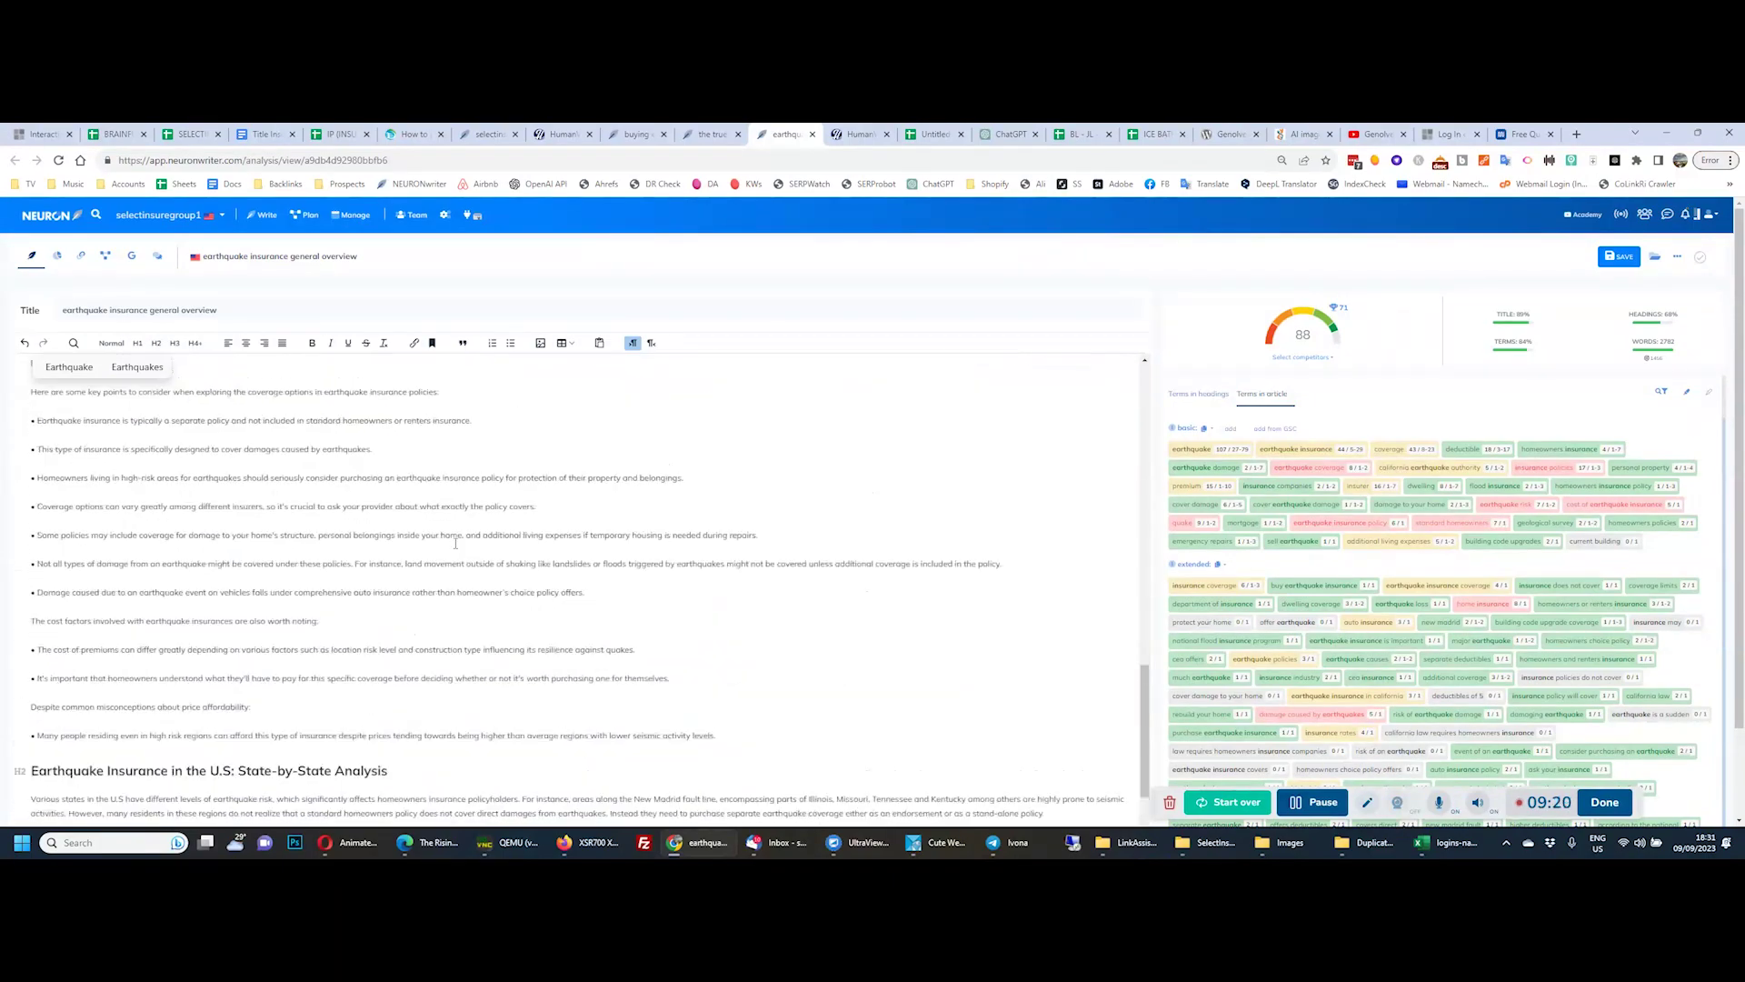
# Close the Earthquake suggestions, check the FAQs section, then return to the HumanWriter article
pyautogui.scroll(1, 456, 543)
pyautogui.click(37, 489)
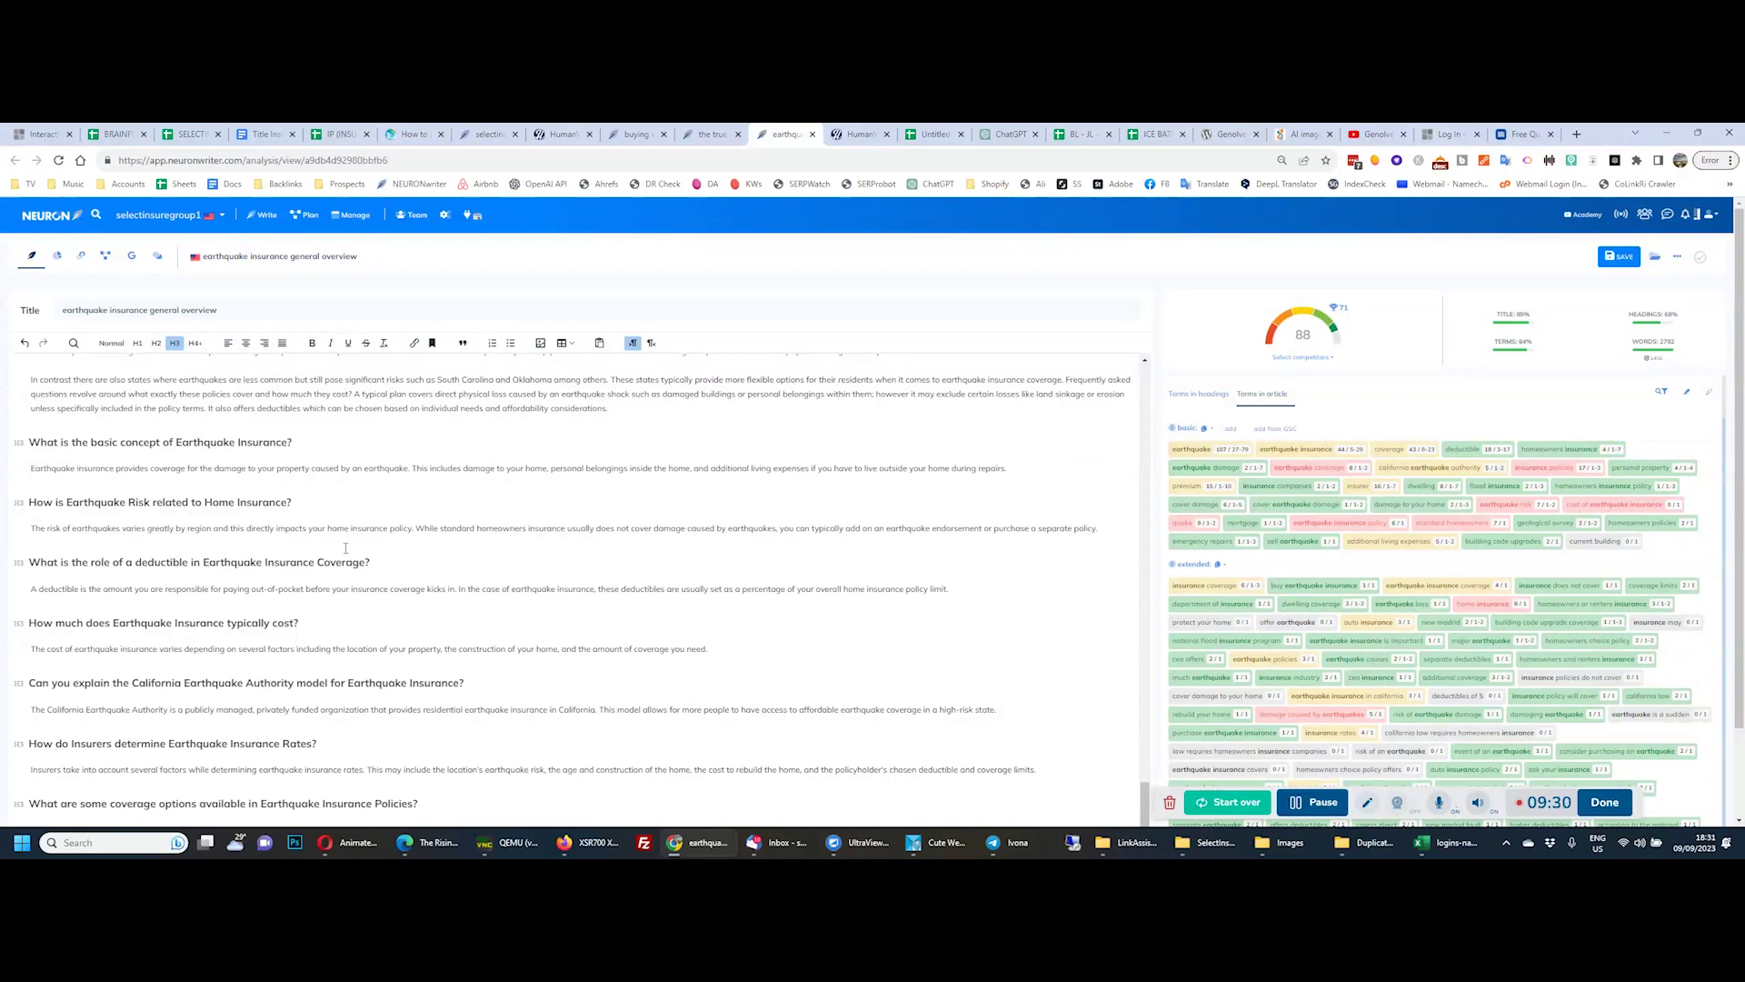
pyautogui.scroll(2, 345, 548)
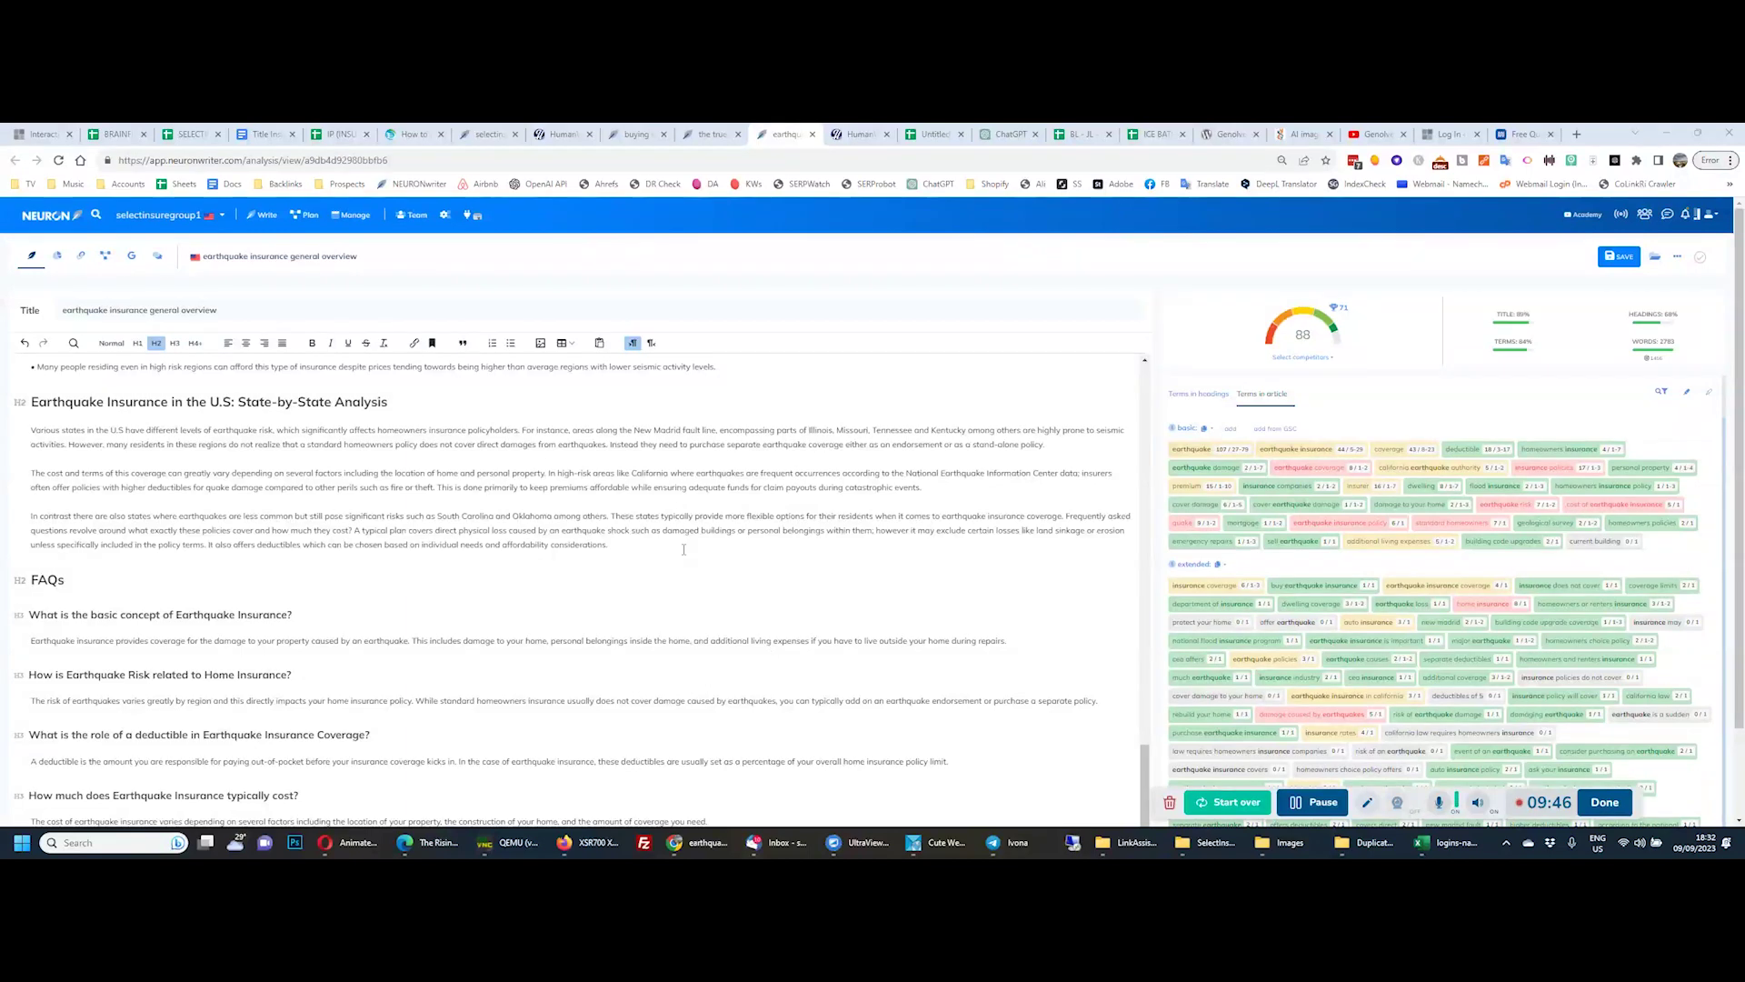
pyautogui.click(859, 134)
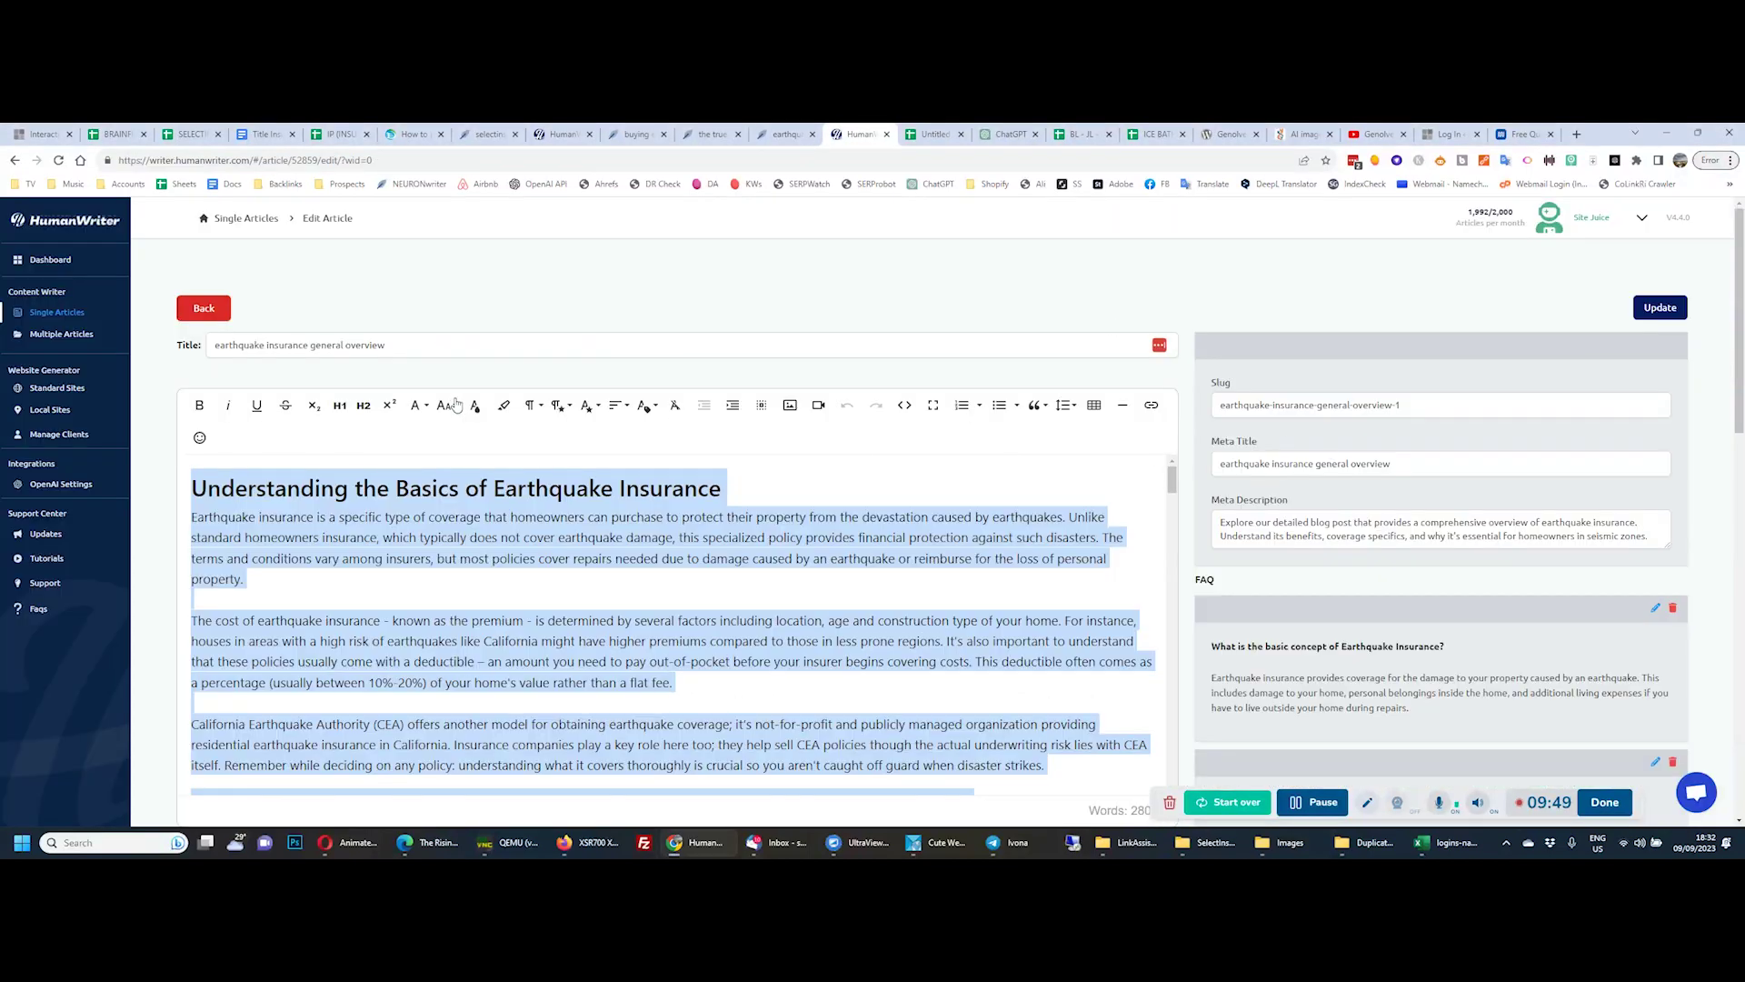
# Go back to the Single Articles list and reopen the NeuronWriter 'earthquake insurance general overview' tab
pyautogui.click(204, 308)
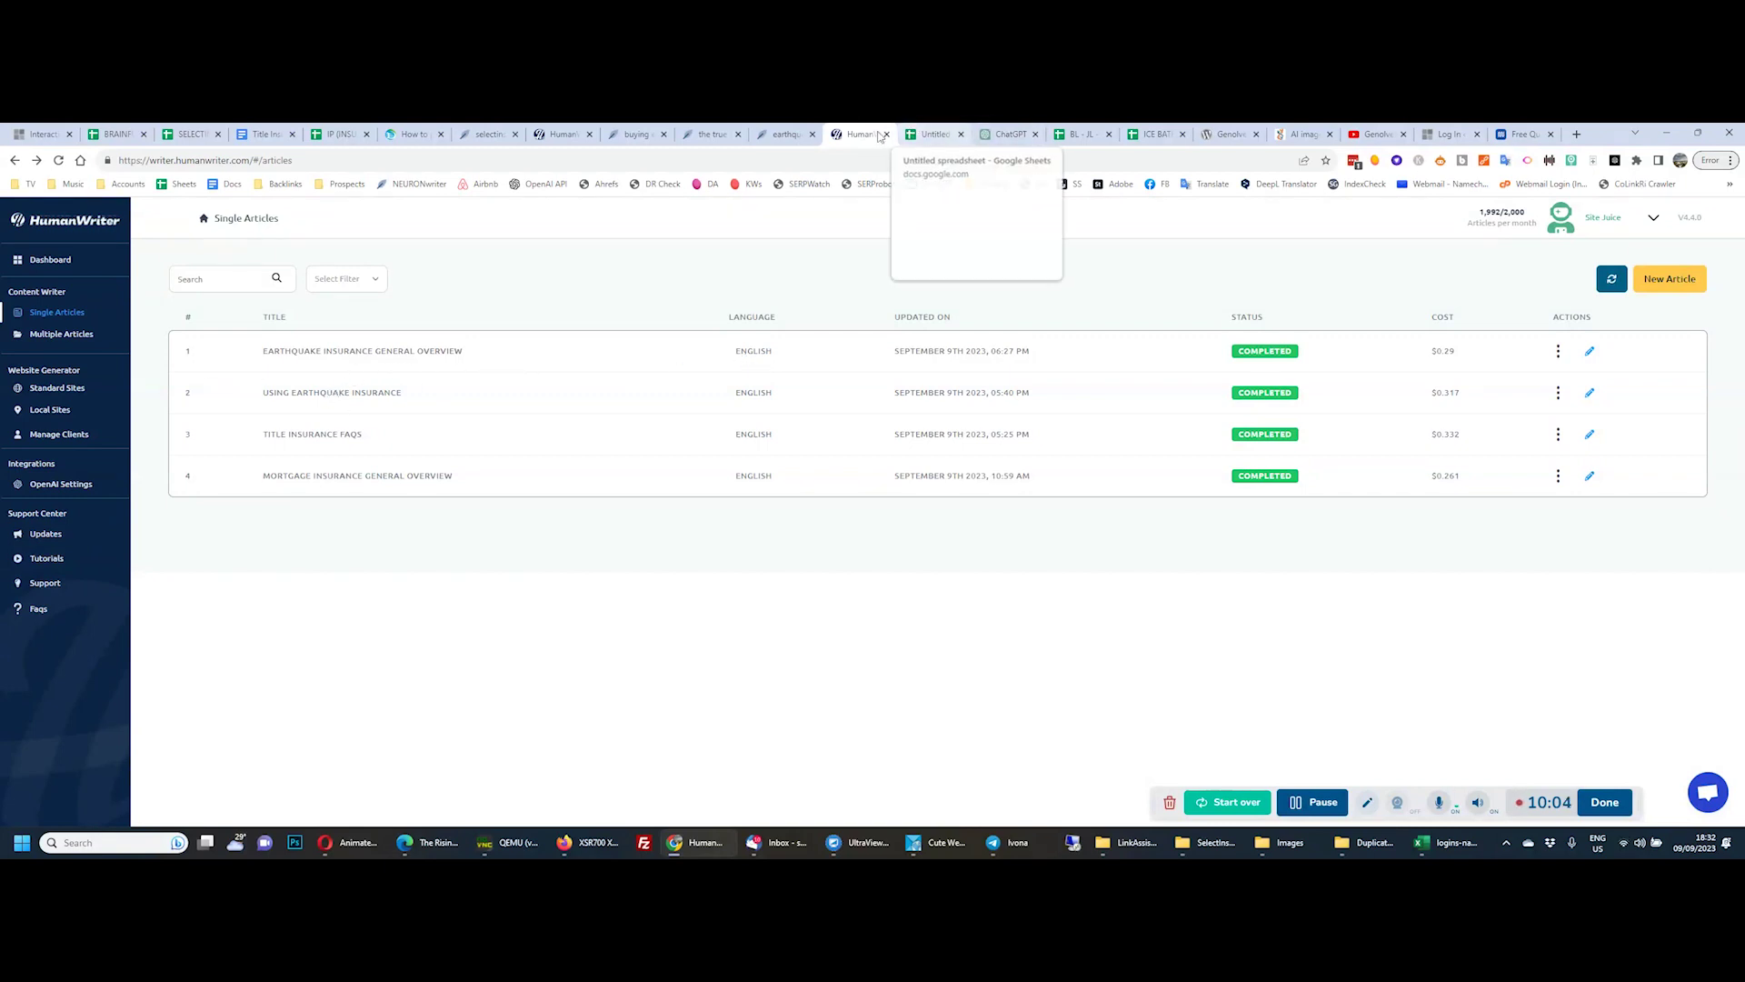
pyautogui.click(788, 134)
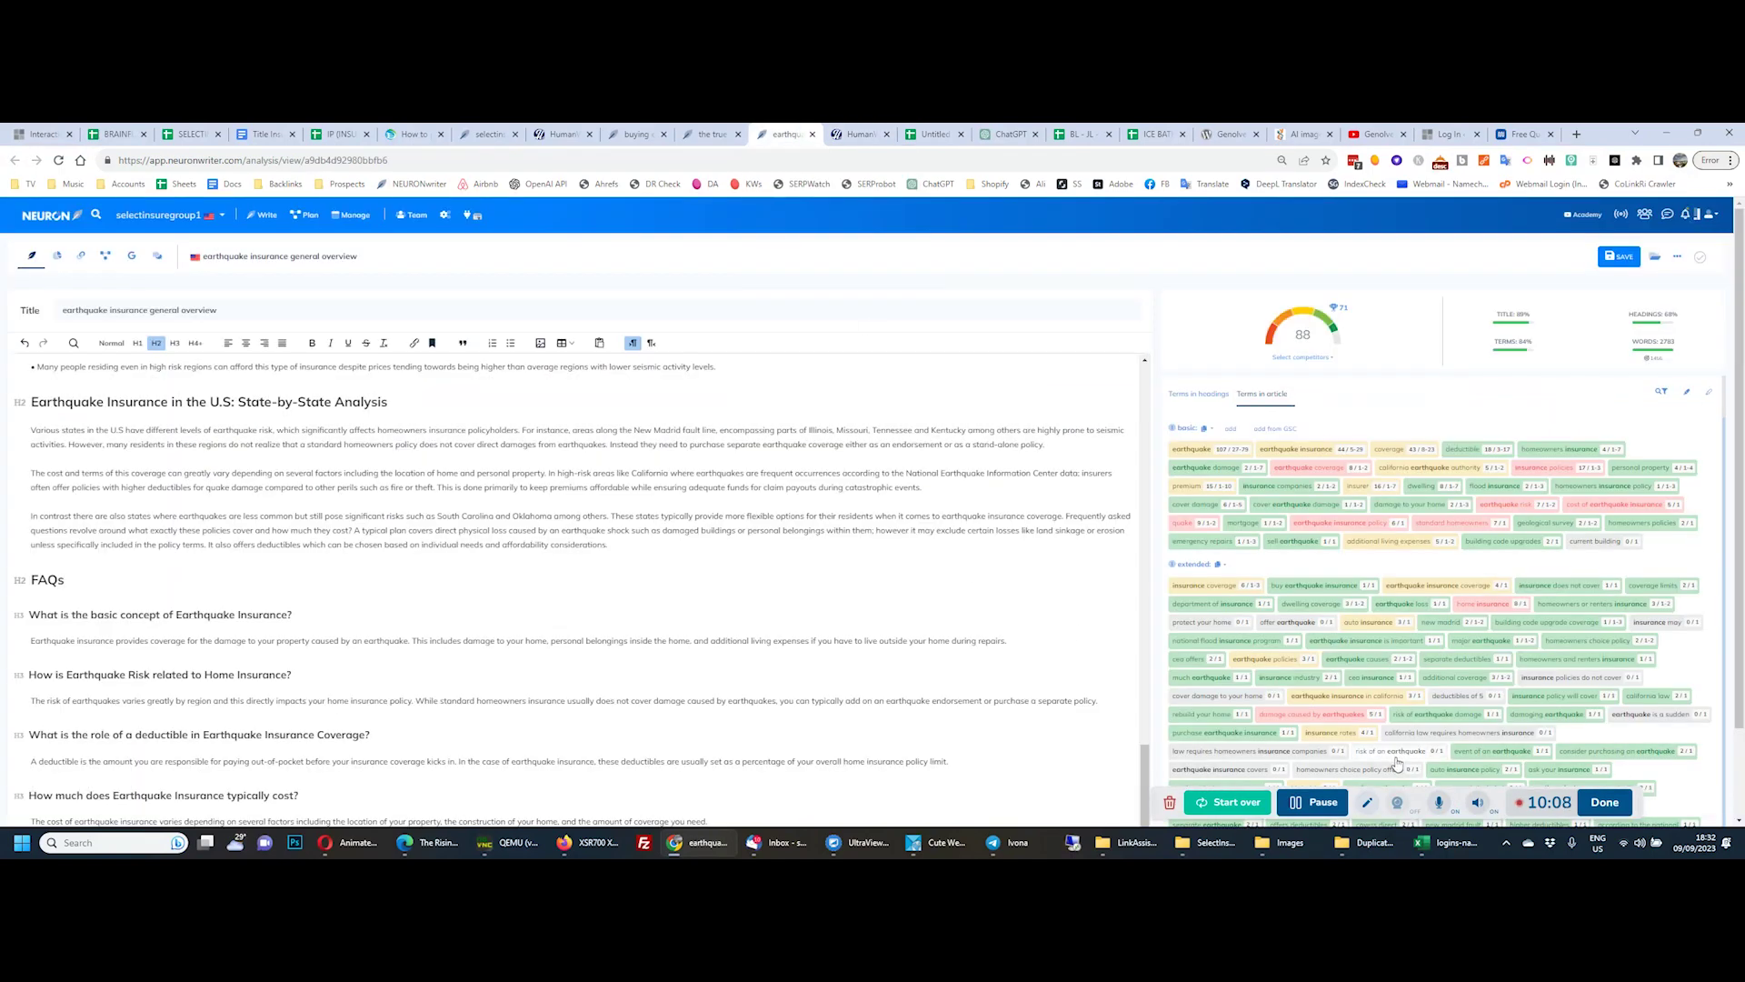